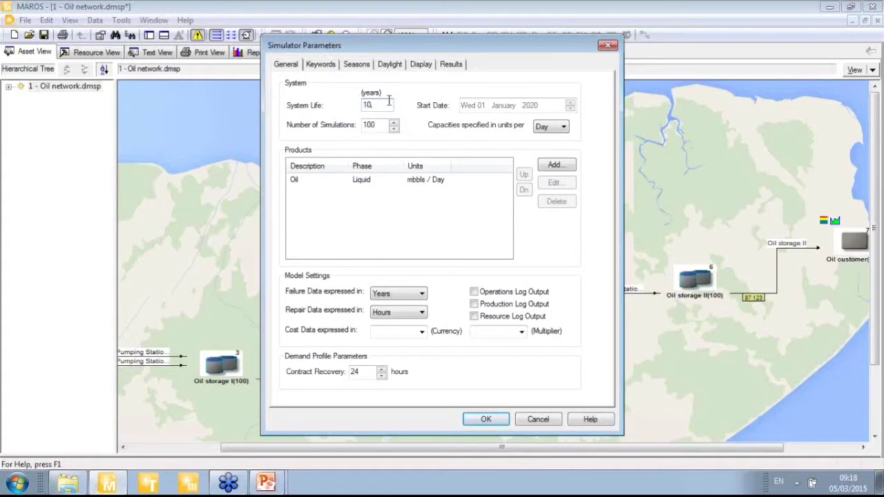
# - Confirm the simulator parameters with a system life of 10 years and return to the pumping stations in the network
pyautogui.press('BackSpace')
pyautogui.click(482, 421)
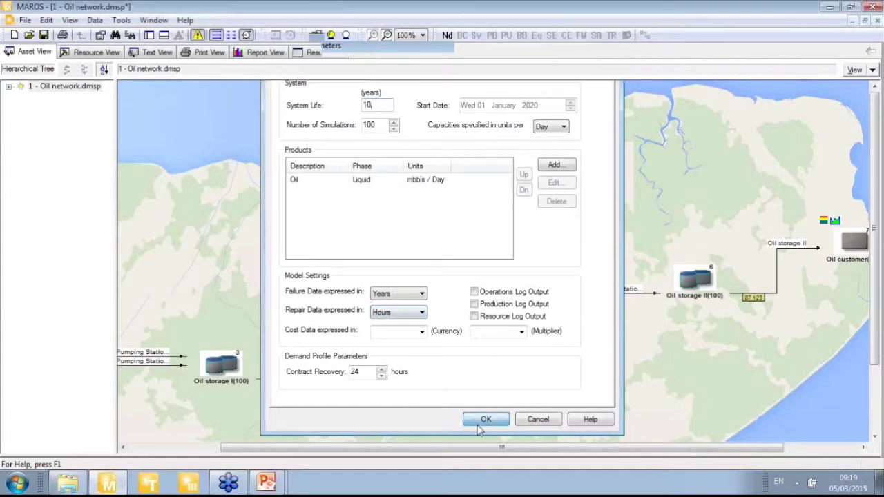
pyautogui.moveTo(476, 448); pyautogui.dragTo(380, 447)
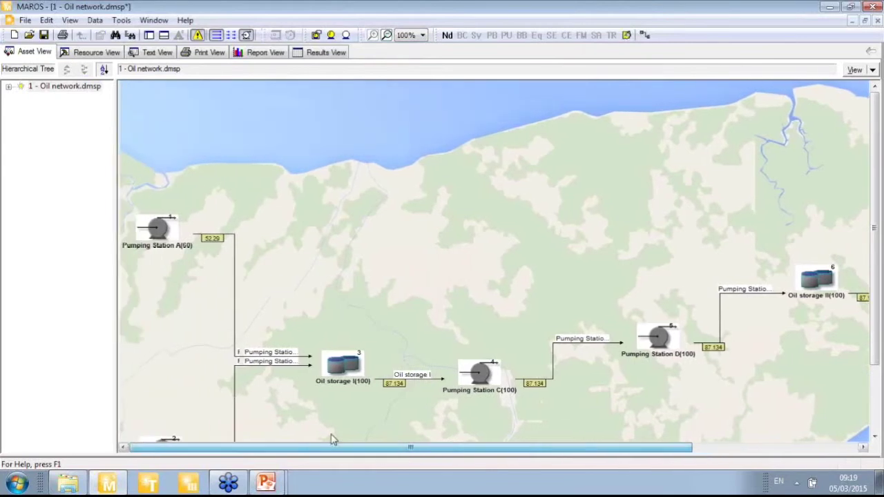
pyautogui.moveTo(876, 246); pyautogui.dragTo(876, 309)
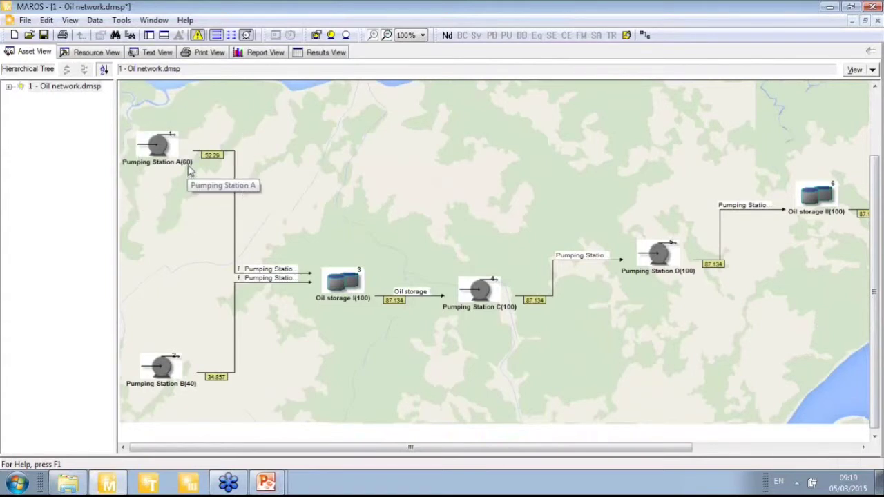
# - Review the product and capacity units in the simulator parameters, and follow the network through to the oil customer
pyautogui.click(315, 35)
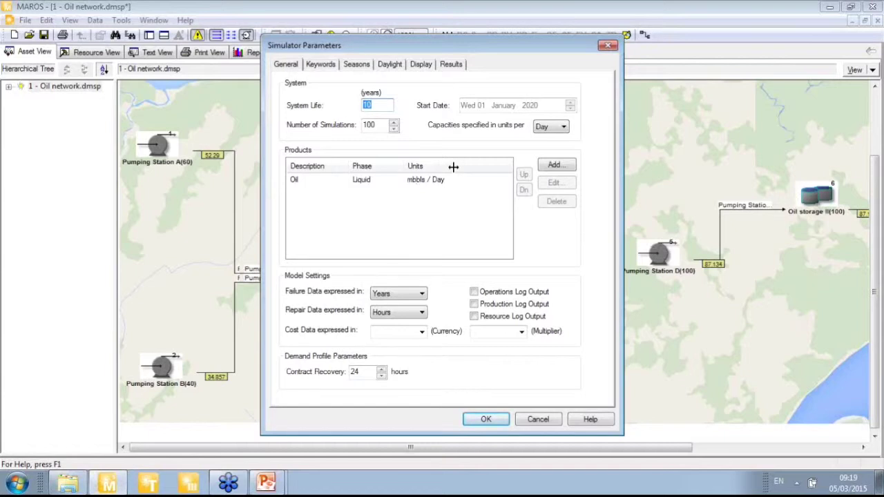
pyautogui.click(484, 419)
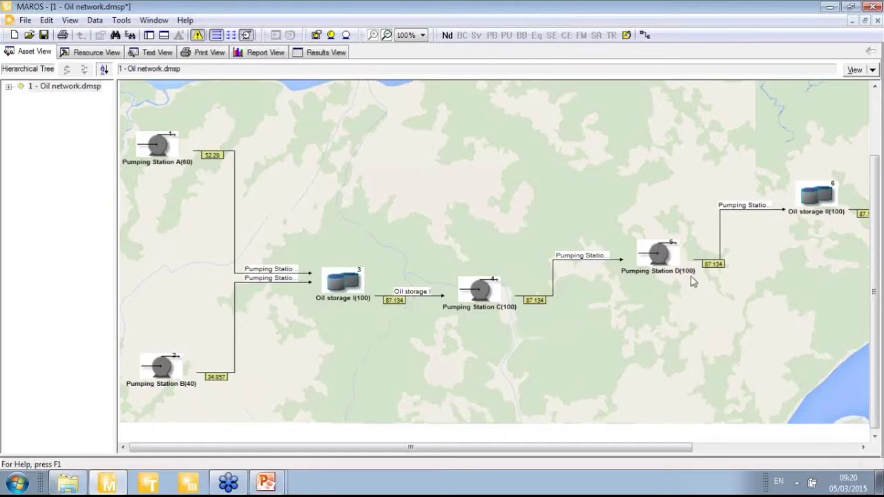
pyautogui.moveTo(628, 448); pyautogui.dragTo(787, 457)
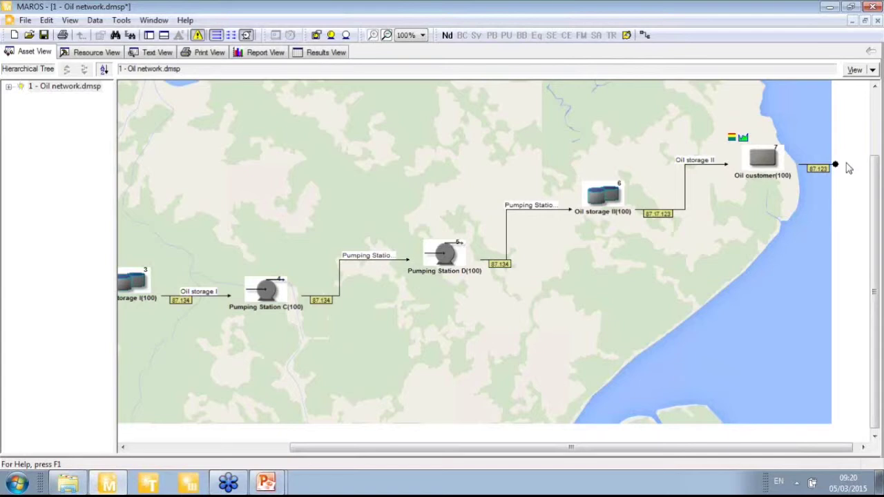
# - Open the flow table and review the oil rates of Pumping Stations A and B and the oil customer's sales rate
pyautogui.click(874, 71)
pyautogui.moveTo(873, 99)
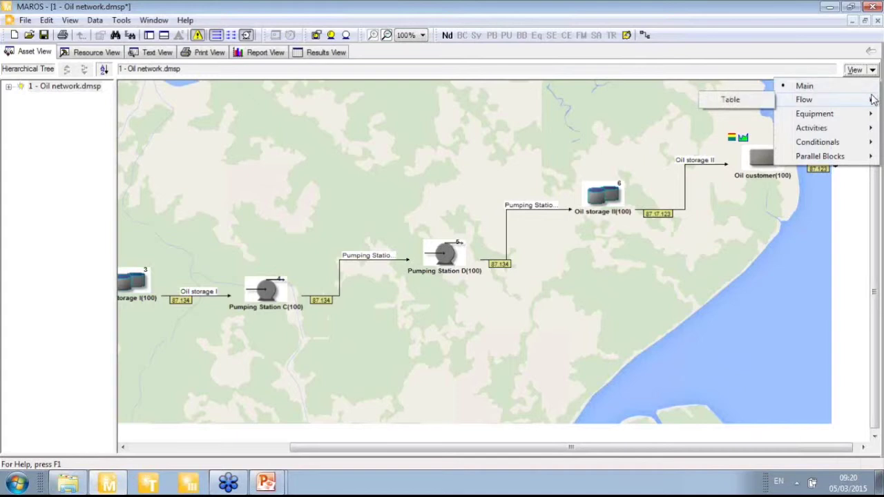
pyautogui.click(758, 99)
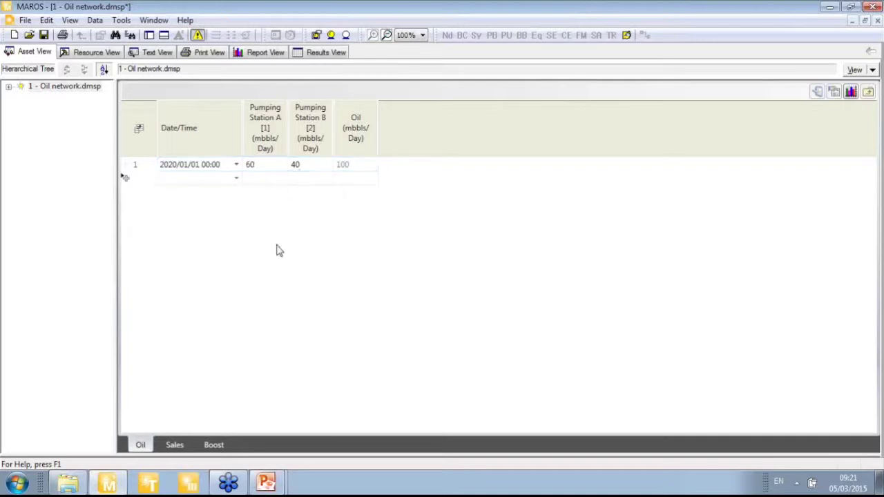
pyautogui.click(369, 171)
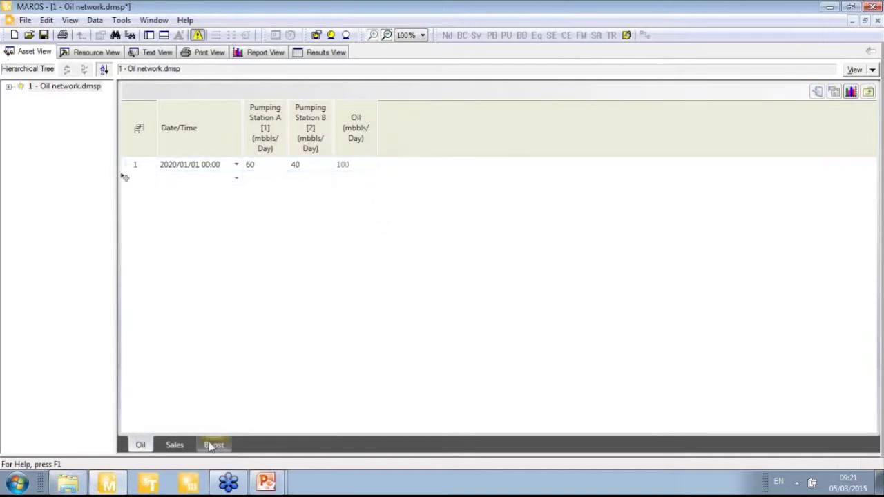
pyautogui.click(181, 446)
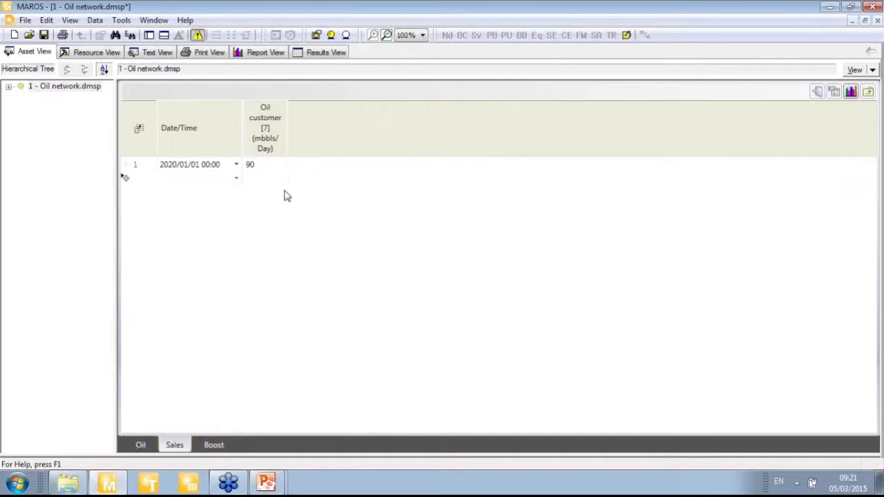
# - Chart the sales profile and the oil profile over the system life, and return to the network diagram
pyautogui.click(850, 96)
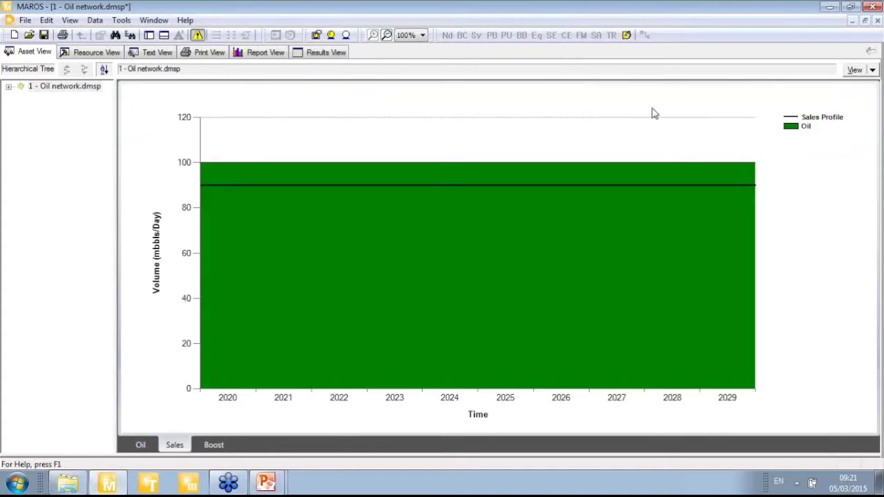
pyautogui.press('ctrl')
pyautogui.press('ctrl')
pyautogui.click(147, 447)
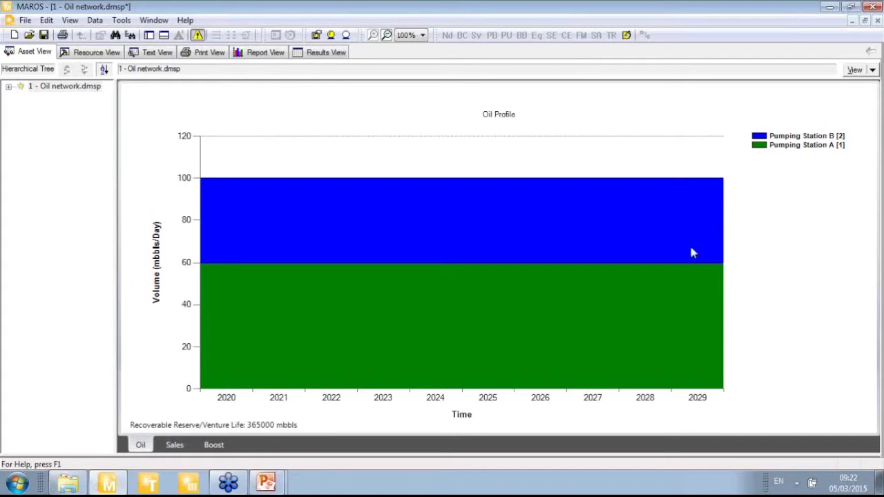
pyautogui.click(857, 72)
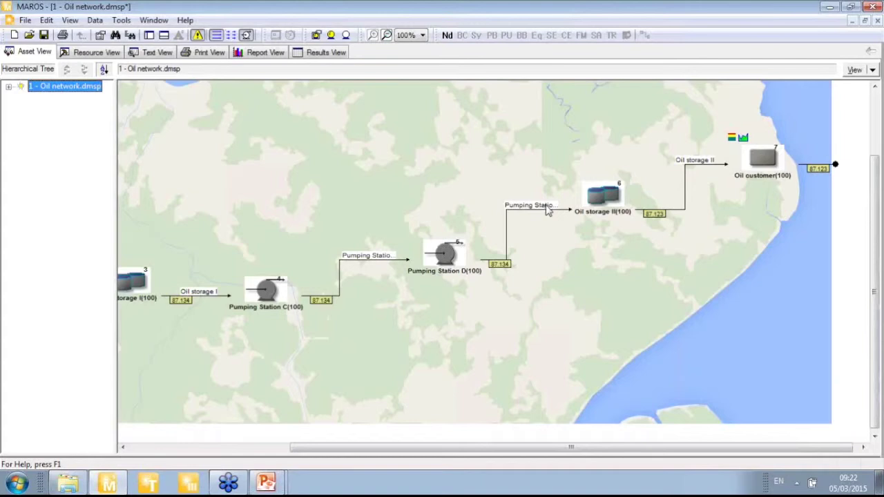
# - Review the tank transfer rate, initial volume and maximum volume in the Oil storage II node properties
pyautogui.rightClick(606, 205)
pyautogui.click(642, 275)
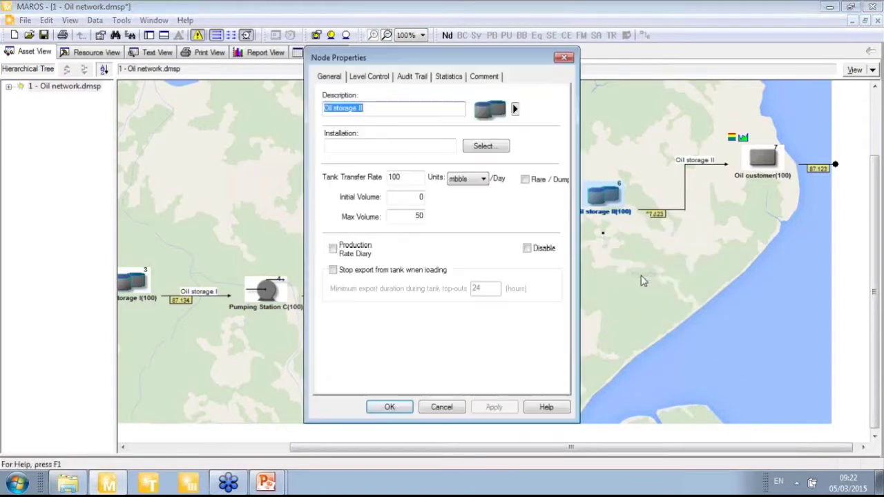
pyautogui.moveTo(533, 62); pyautogui.dragTo(464, 61)
pyautogui.doubleClick(341, 178)
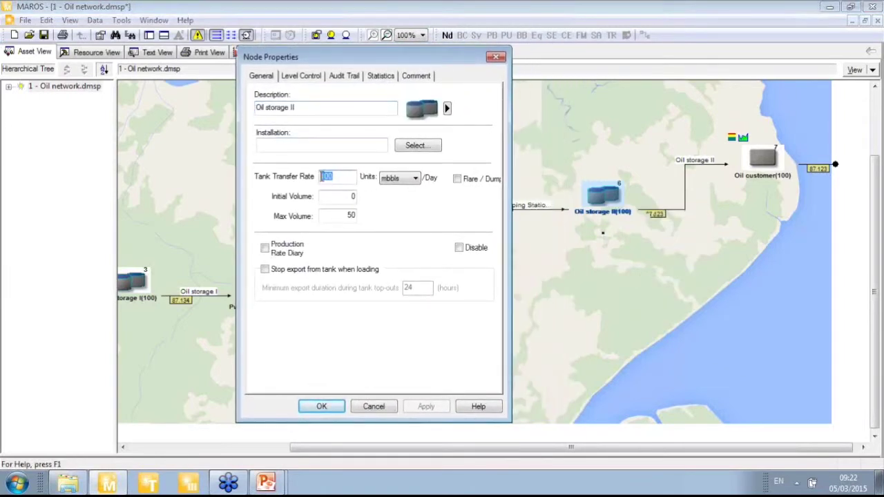
pyautogui.click(351, 178)
pyautogui.doubleClick(352, 197)
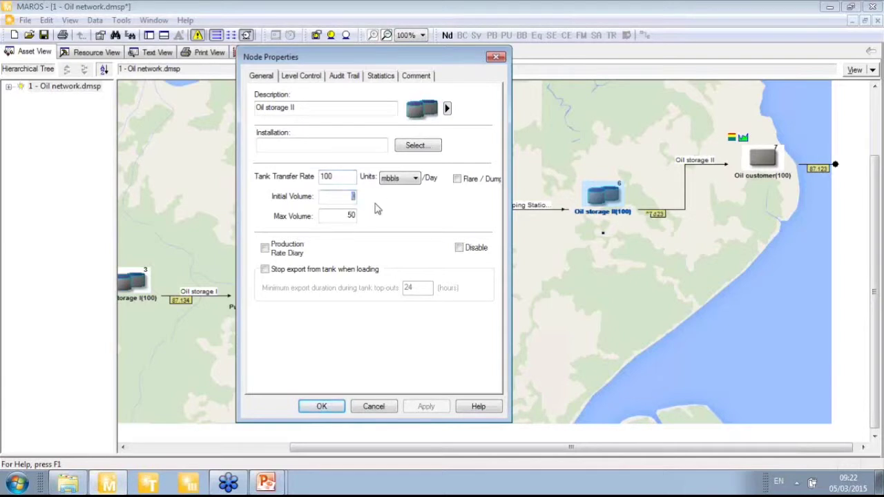
pyautogui.click(325, 216)
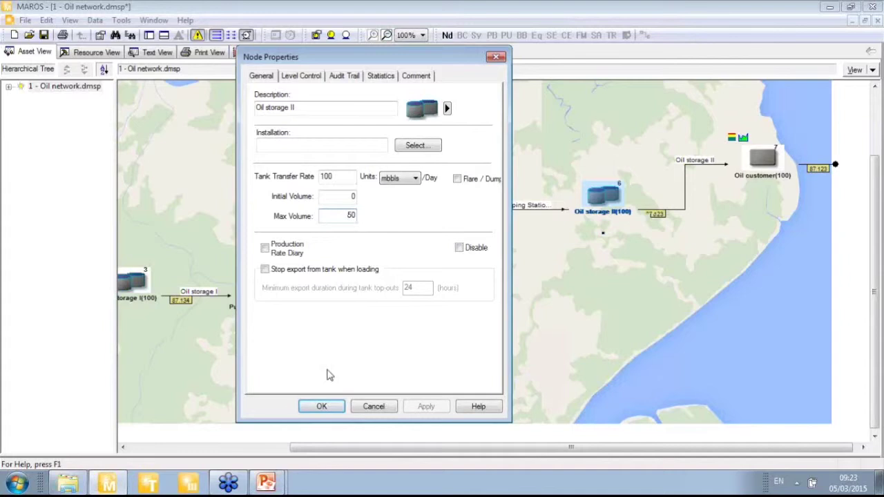
pyautogui.click(322, 407)
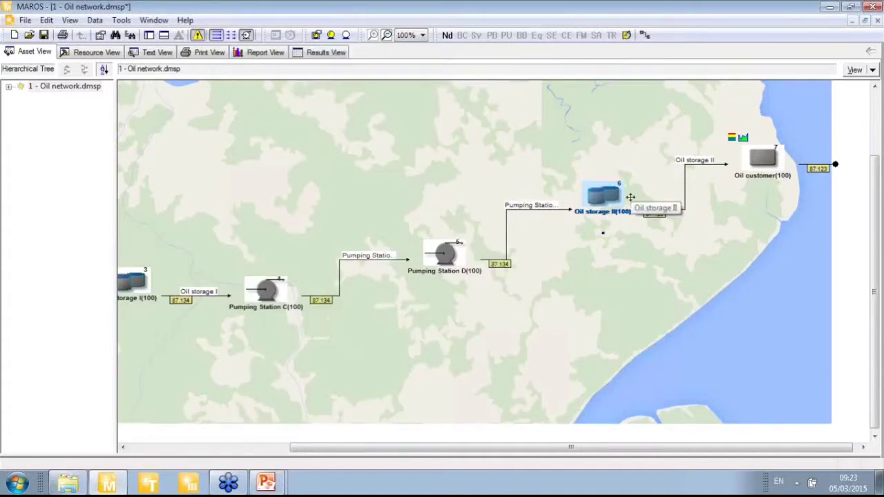
# - Drill into Pumping Station D down to its Station D subsystem, widening the hierarchical tree
pyautogui.keyDown('ctrl'); pyautogui.click(446, 263); pyautogui.keyUp('ctrl')
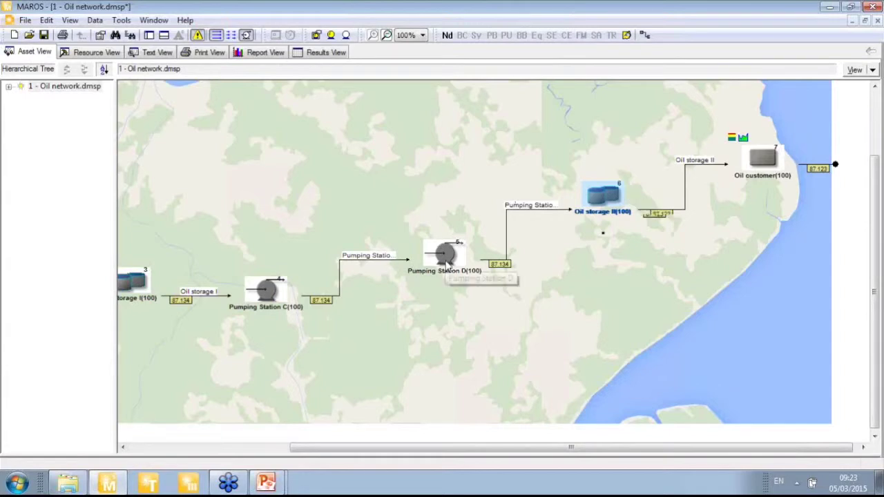
pyautogui.doubleClick(445, 266)
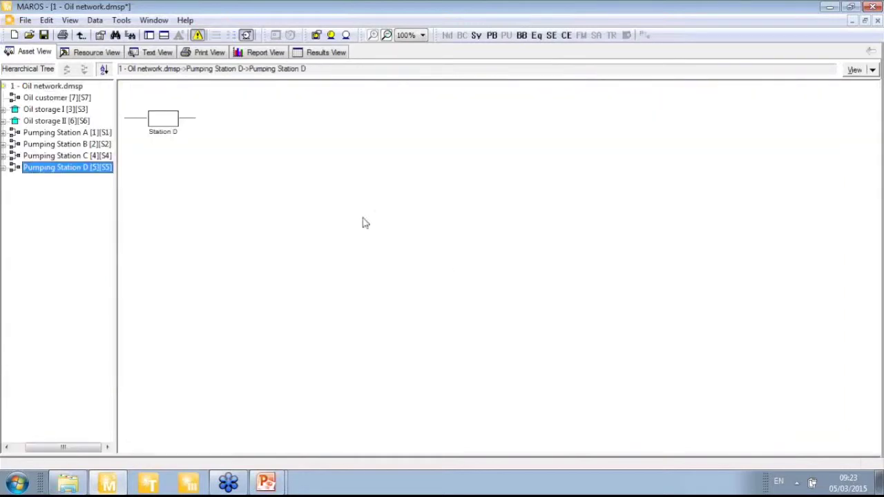
pyautogui.moveTo(118, 168); pyautogui.dragTo(140, 167)
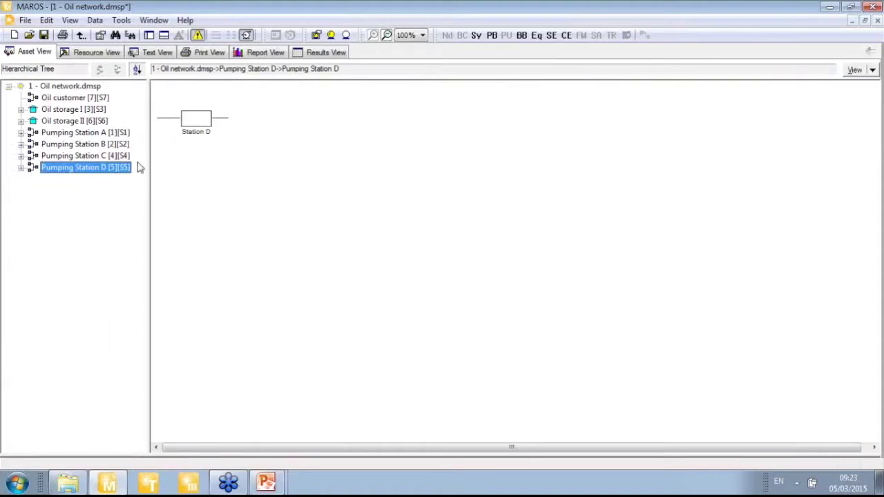
pyautogui.doubleClick(208, 123)
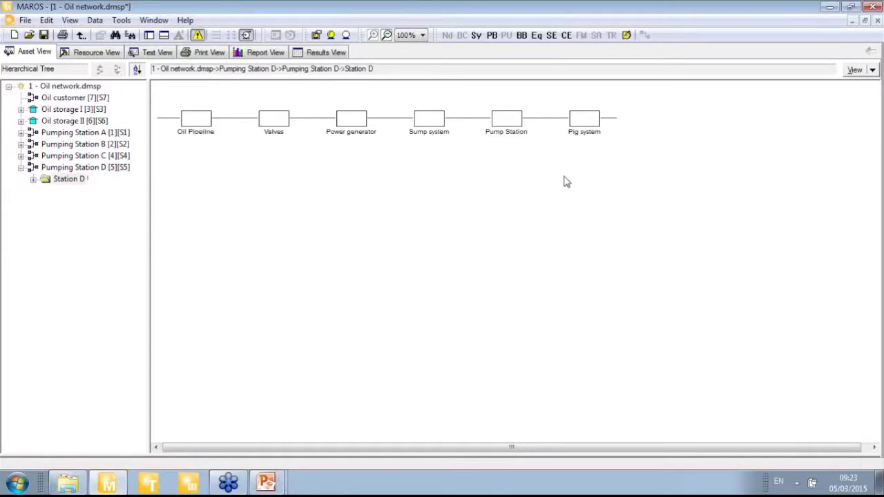
# - Examine the Oil Pipeline, Valves and Pump Station blocks of Station D, and open the Pump Station block
pyautogui.click(216, 124)
pyautogui.click(281, 135)
pyautogui.click(506, 121)
pyautogui.click(519, 133)
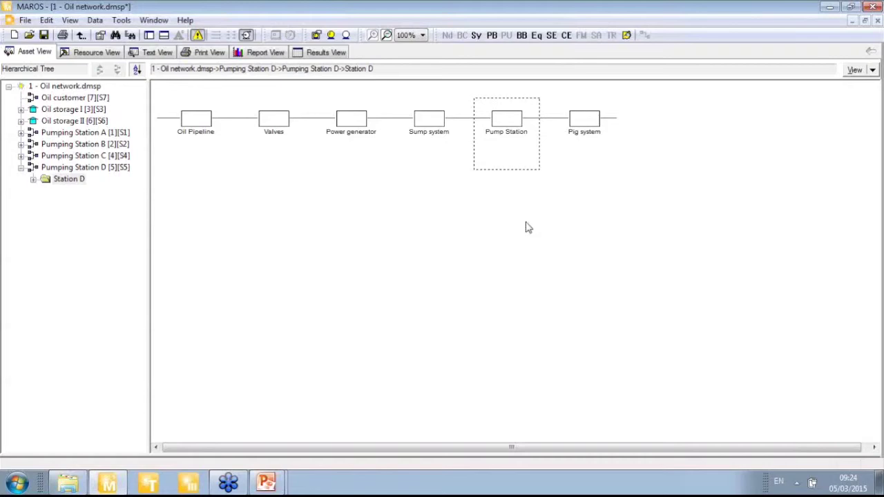
pyautogui.doubleClick(519, 157)
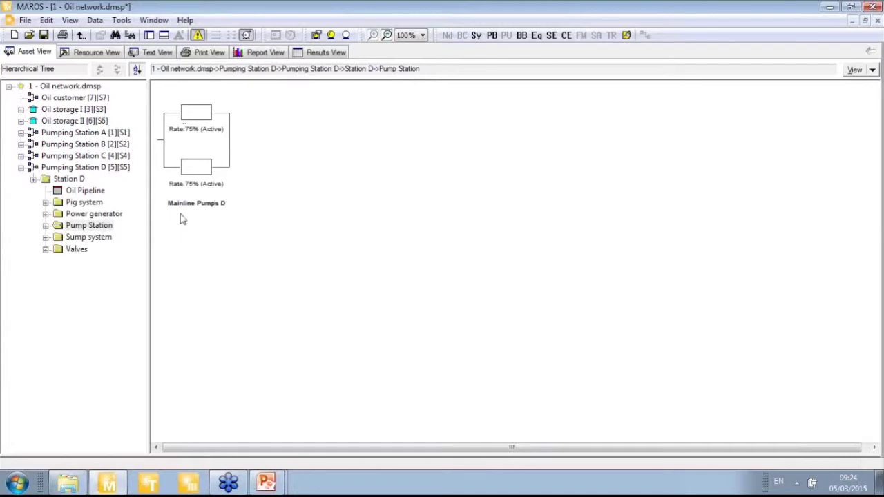
# - Drill through the Mainline Pumps D parallel block and its first unit to the Mainline Pumps equipment
pyautogui.click(202, 121)
pyautogui.click(201, 121)
pyautogui.doubleClick(202, 117)
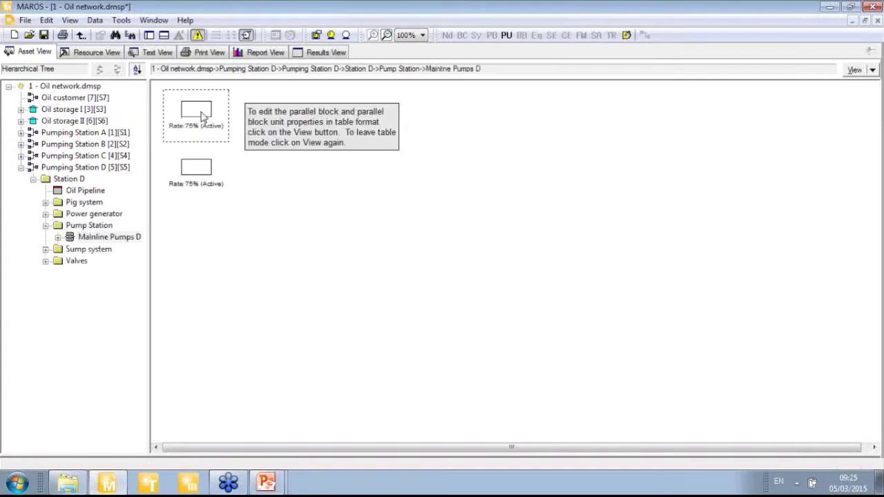
pyautogui.doubleClick(203, 117)
pyautogui.doubleClick(202, 117)
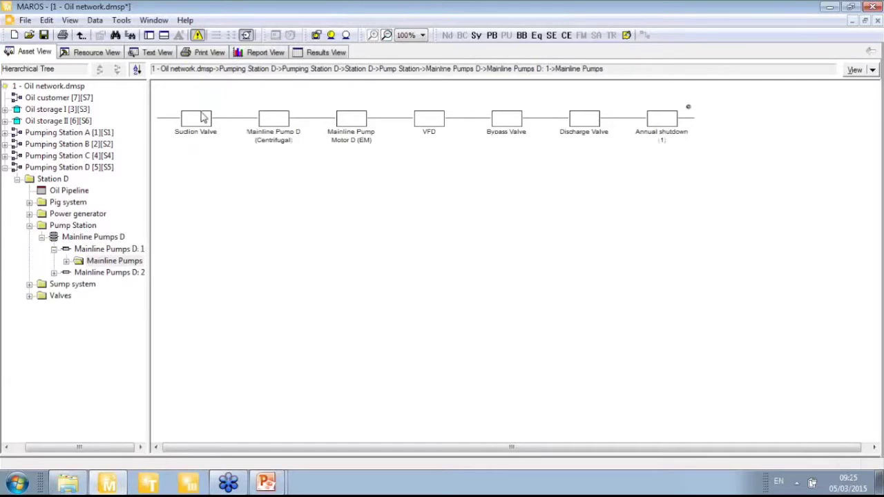
# - Open the Suction Valve's failure mode table and examine its capacity loss, failure type and MTTF columns
pyautogui.doubleClick(203, 118)
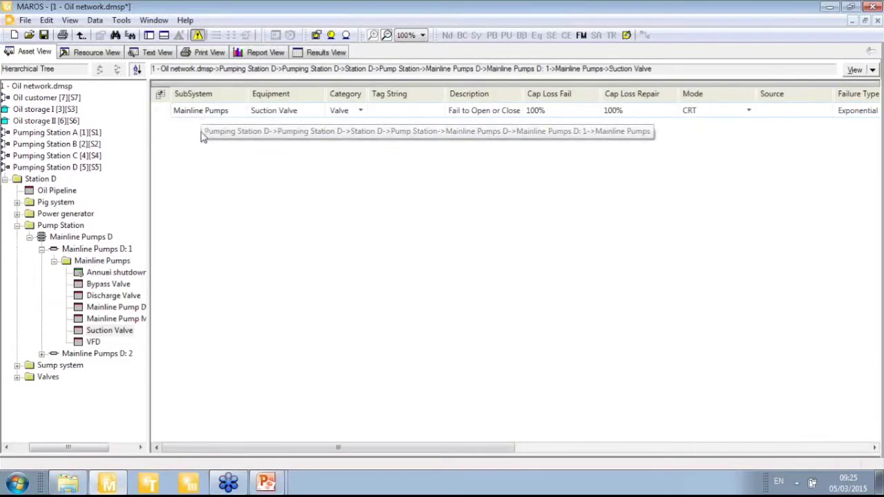
pyautogui.moveTo(148, 243); pyautogui.dragTo(176, 243)
pyautogui.moveTo(257, 446); pyautogui.dragTo(443, 454)
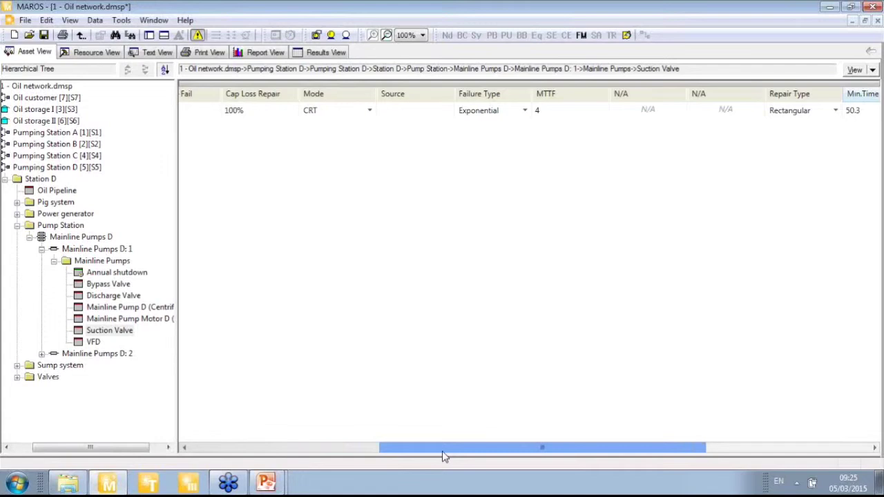
pyautogui.moveTo(443, 453); pyautogui.dragTo(443, 453)
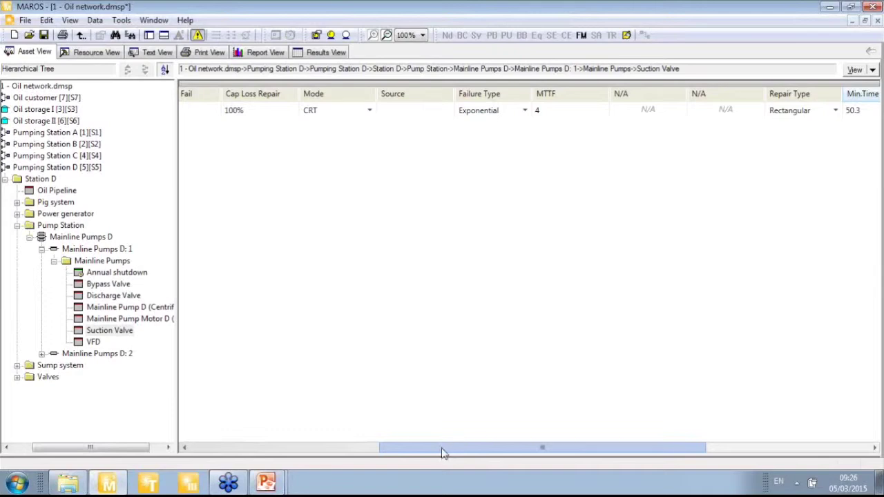
# - Check the failure data time unit in the simulator parameters against the Suction Valve's failure distribution and MTTF
pyautogui.click(317, 36)
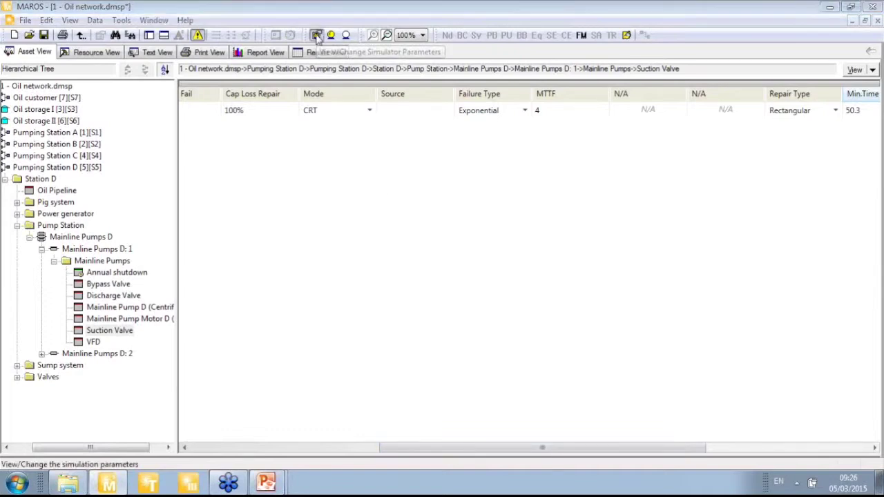
pyautogui.moveTo(379, 48); pyautogui.dragTo(238, 42)
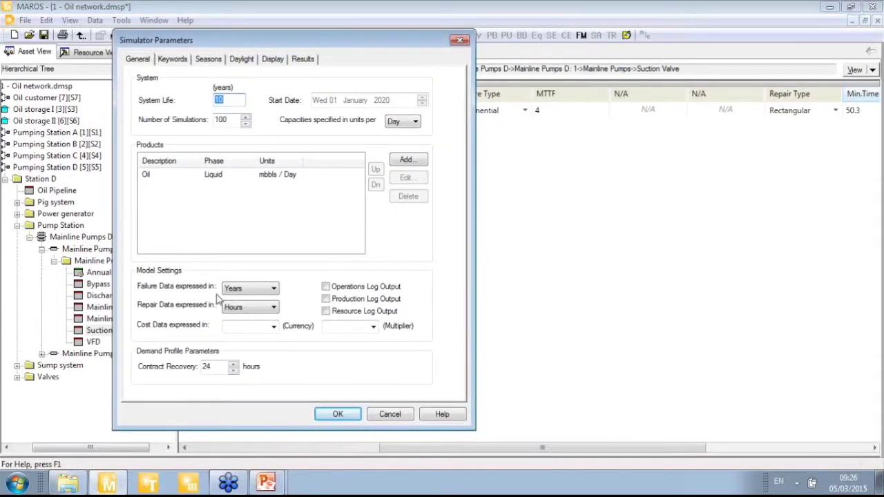
pyautogui.moveTo(398, 43); pyautogui.dragTo(318, 38)
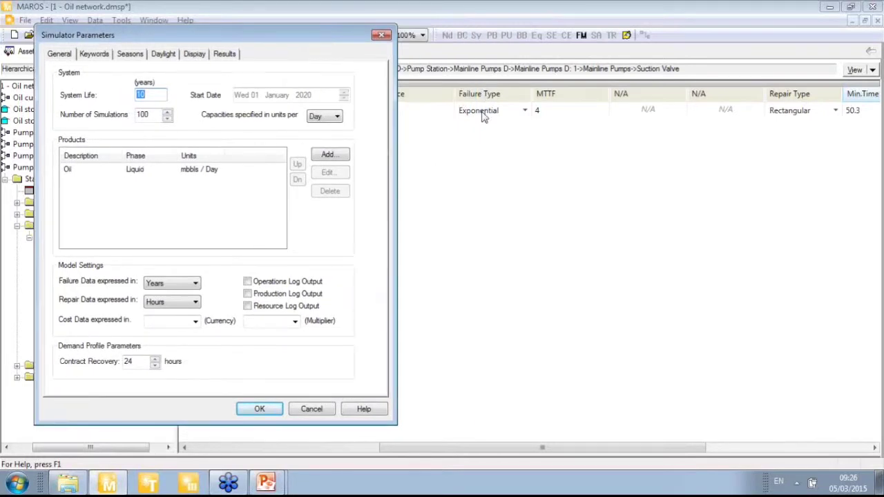
pyautogui.click(532, 110)
pyautogui.click(322, 409)
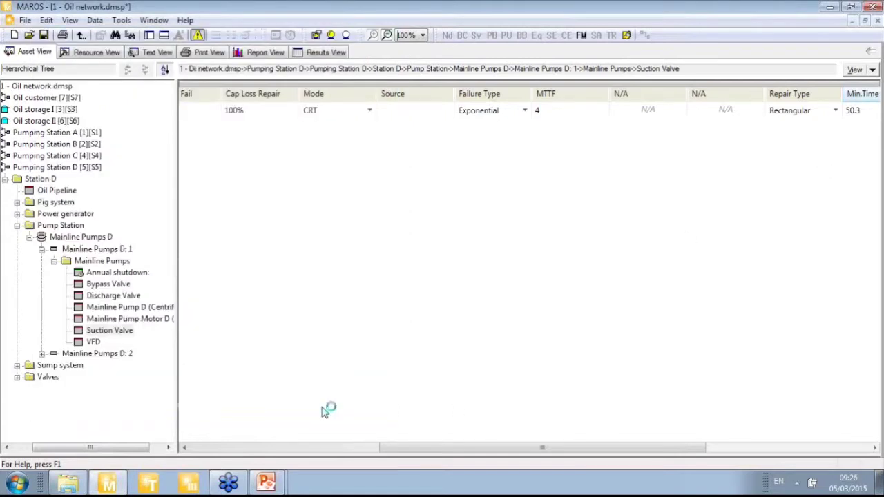
# - Check the repair data time unit in the simulator parameters against the Suction Valve's minimum and maximum repair times
pyautogui.moveTo(423, 454); pyautogui.dragTo(515, 454)
pyautogui.click(317, 35)
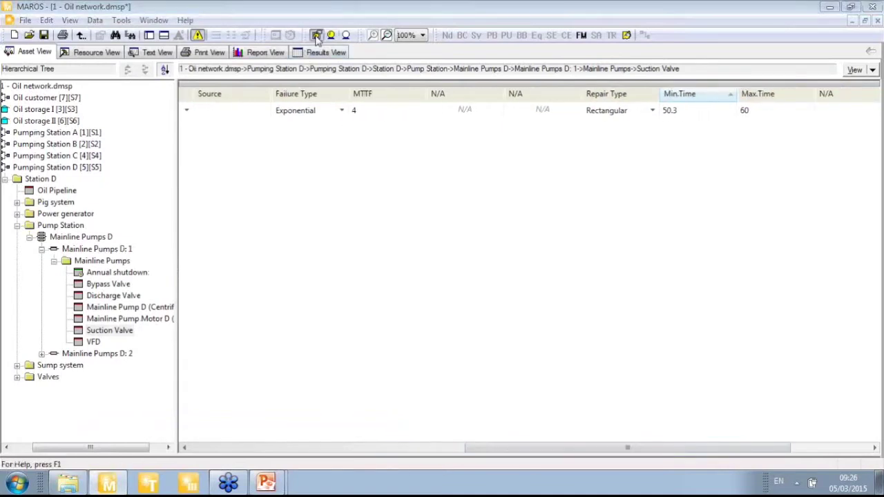
pyautogui.moveTo(529, 50); pyautogui.dragTo(460, 62)
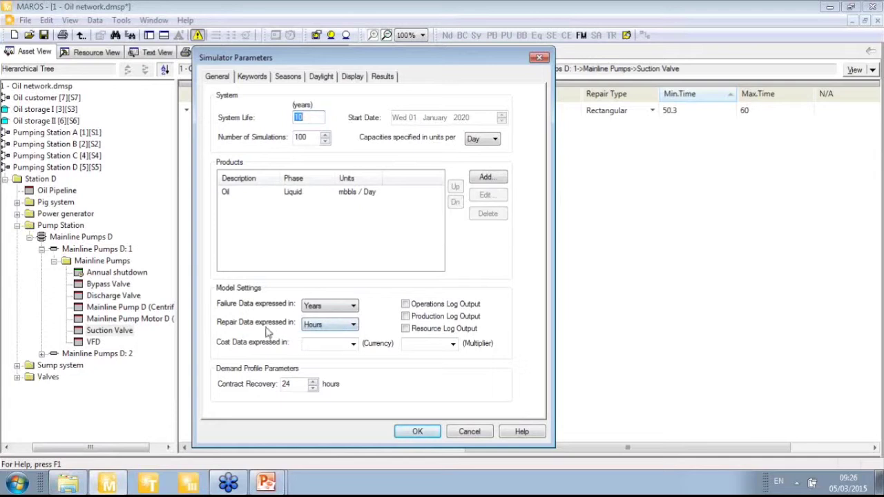
pyautogui.click(422, 436)
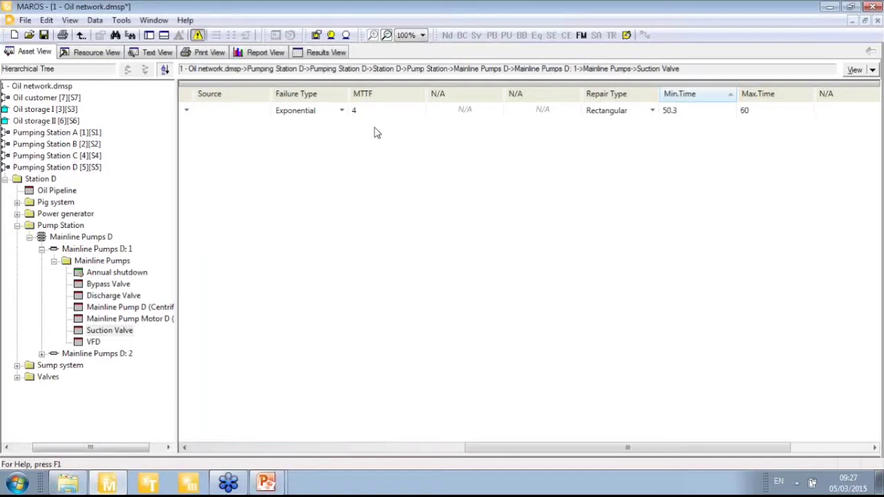
# - Show the equipment table for the whole Oil network model, widen its Equipment column and browse the failure modes of all stations
pyautogui.click(873, 69)
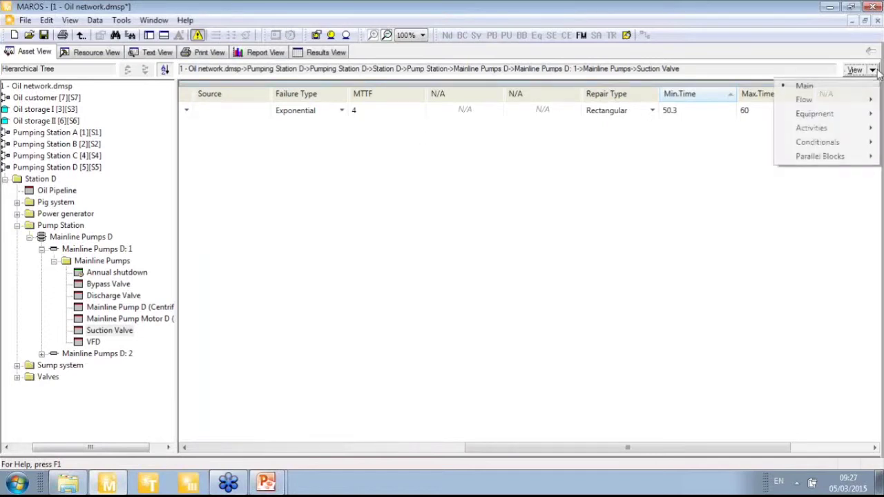
pyautogui.moveTo(852, 113)
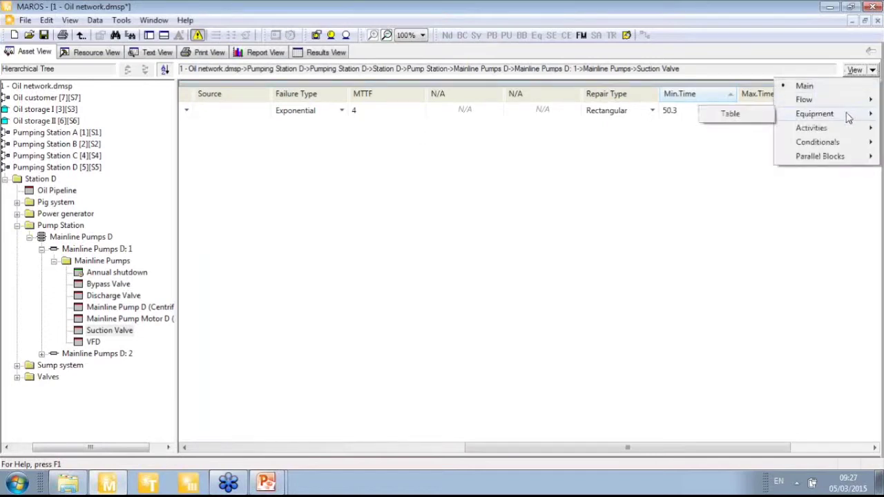
pyautogui.click(758, 116)
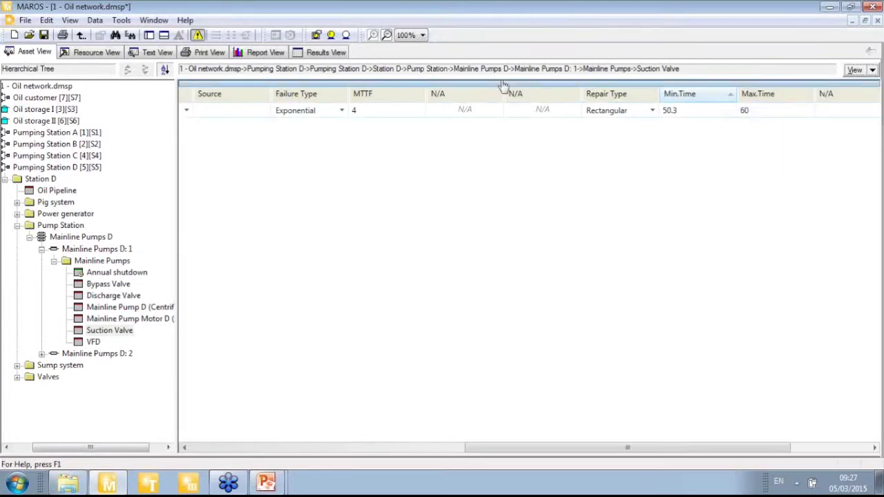
pyautogui.click(62, 86)
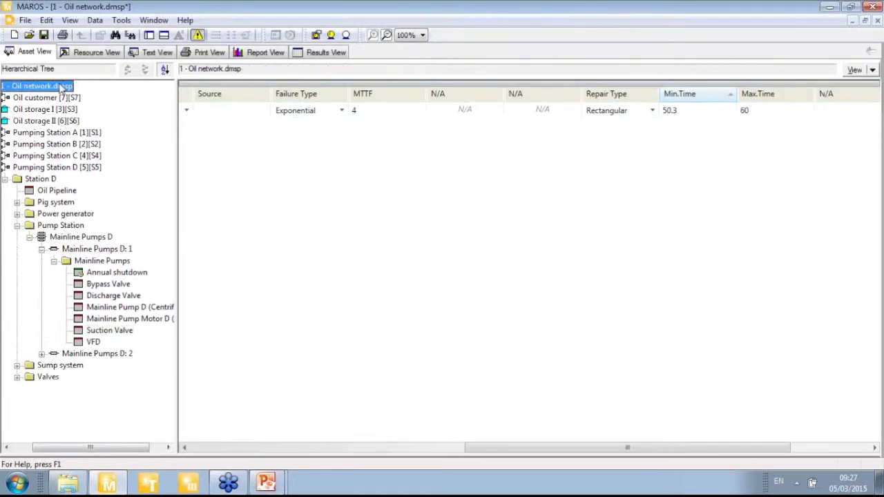
pyautogui.click(532, 450)
pyautogui.moveTo(532, 451); pyautogui.dragTo(233, 422)
pyautogui.moveTo(398, 94); pyautogui.dragTo(444, 94)
pyautogui.doubleClick(353, 93)
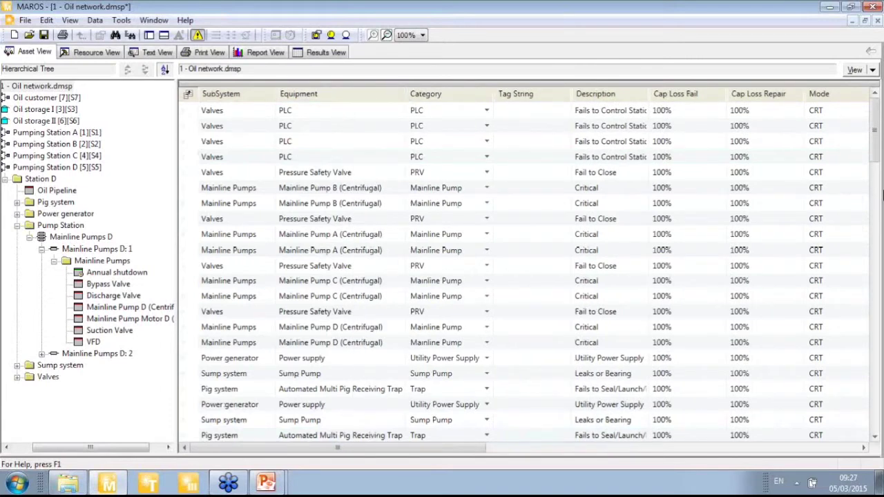
pyautogui.moveTo(876, 128); pyautogui.dragTo(872, 164)
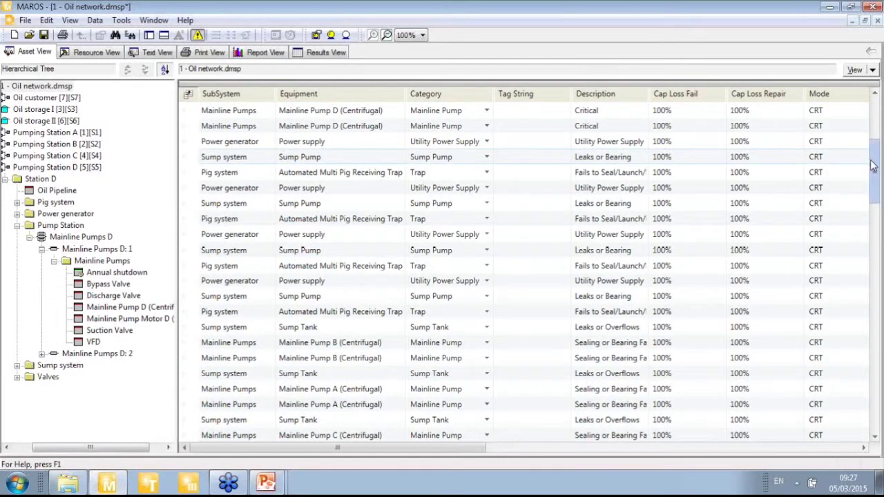
pyautogui.moveTo(876, 166); pyautogui.dragTo(872, 363)
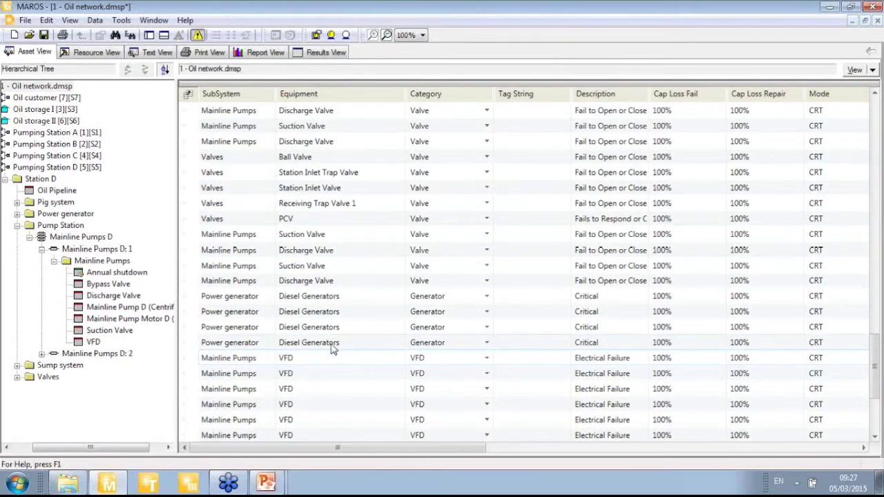
# - Examine the frequency, start date and repair duration of the Mainline Pumps' Annual shutdown, and return to the main network diagram
pyautogui.click(142, 274)
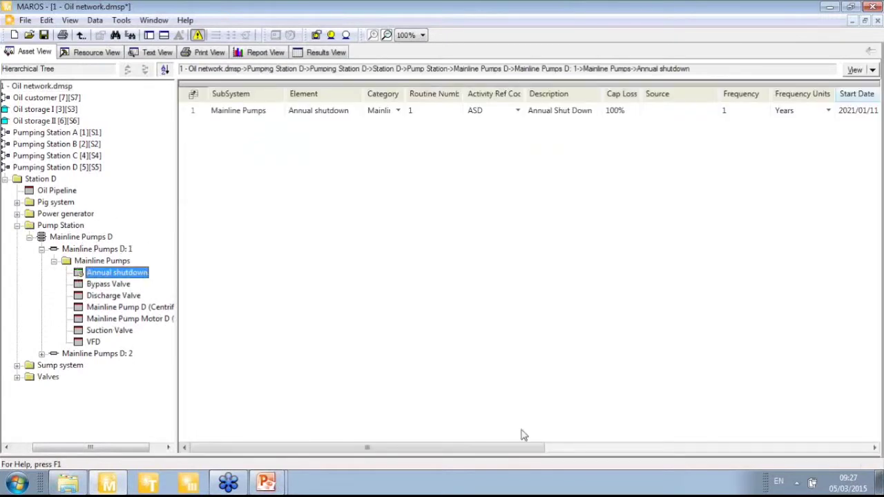
pyautogui.moveTo(503, 448); pyautogui.dragTo(608, 436)
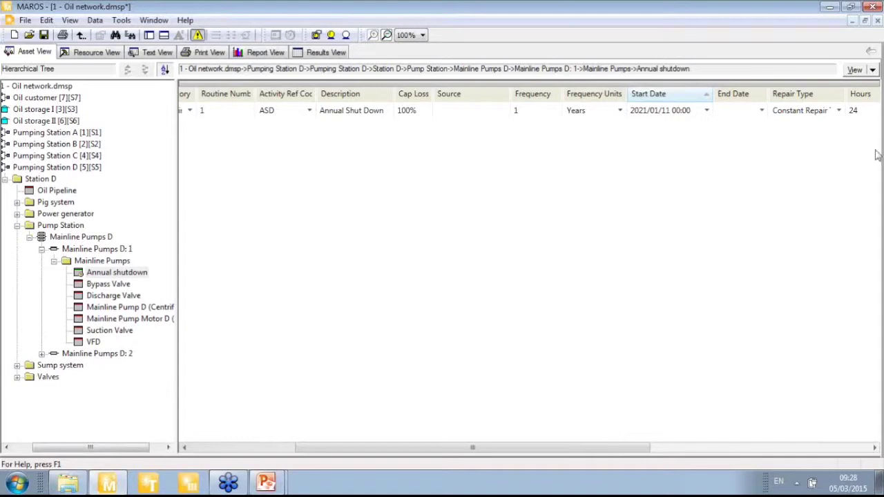
pyautogui.click(864, 70)
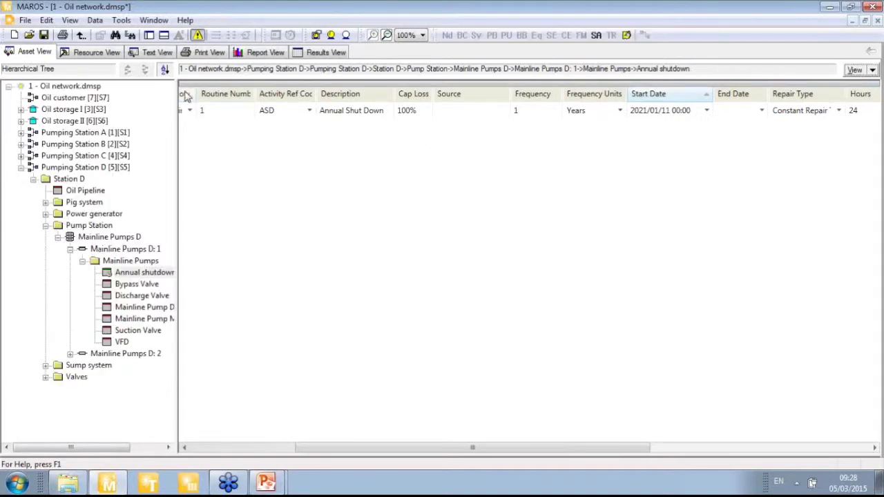
pyautogui.click(97, 86)
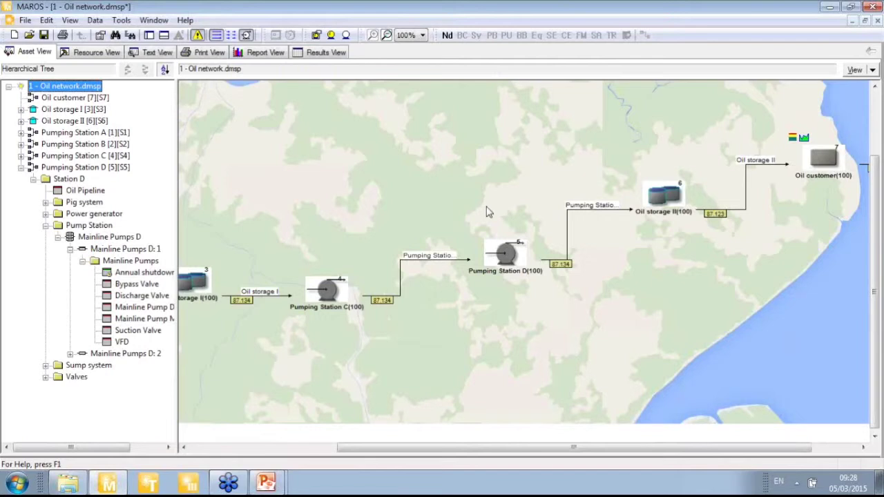
# - Open the Mechanical crew of Pumping Station C in the resources and examine its skills, shift hours and mobilization constraints
pyautogui.click(107, 58)
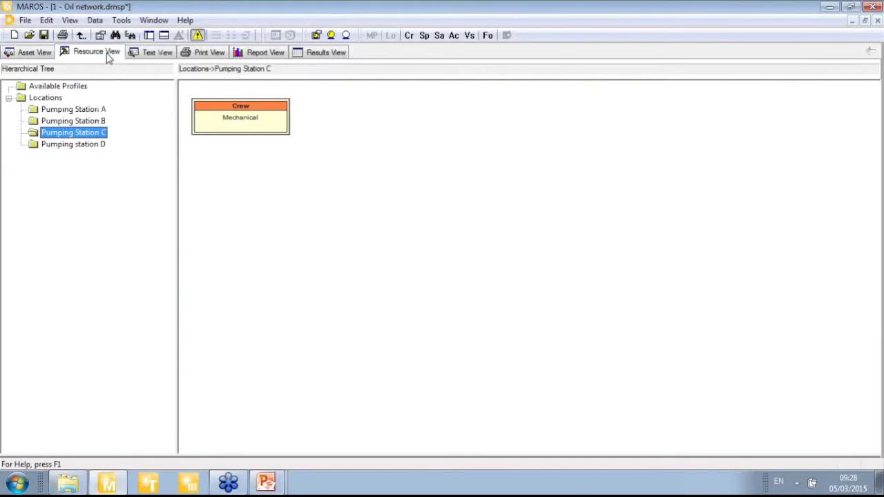
pyautogui.click(52, 100)
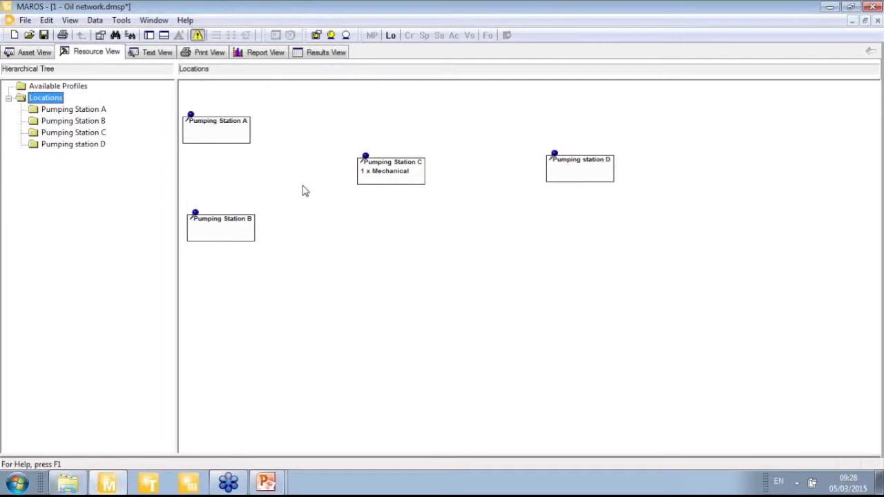
pyautogui.doubleClick(388, 181)
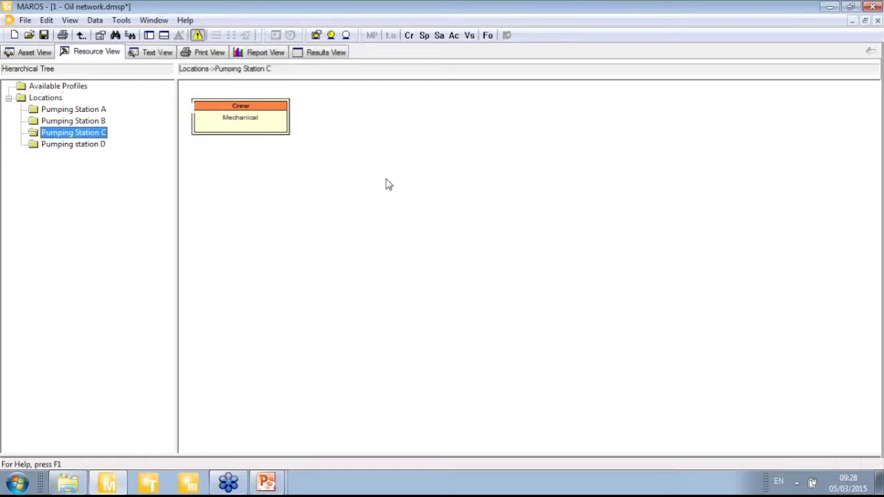
pyautogui.doubleClick(269, 120)
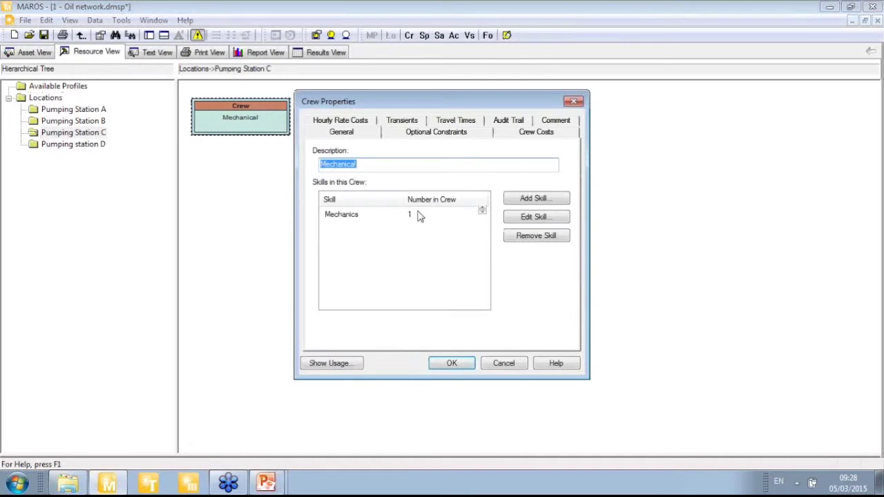
pyautogui.click(419, 135)
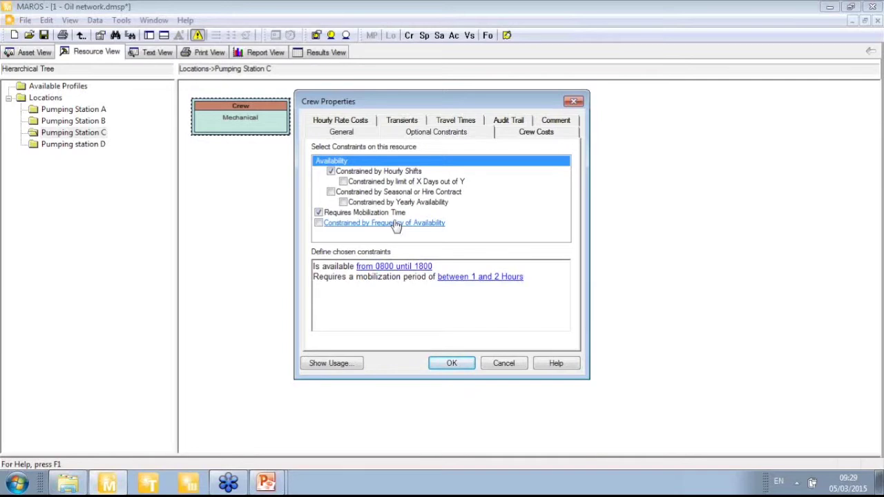
pyautogui.click(451, 367)
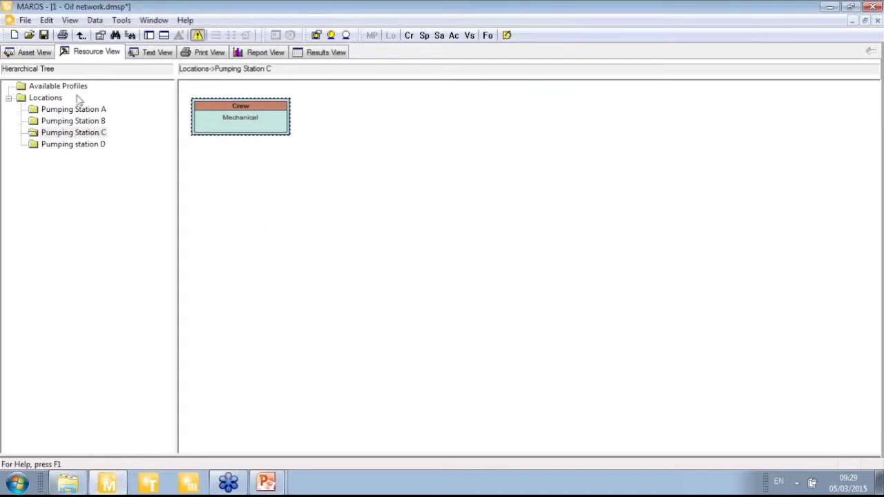
# - Return to the network diagram and examine the streams from Pumping Stations A and B through Oil storage I
pyautogui.click(43, 53)
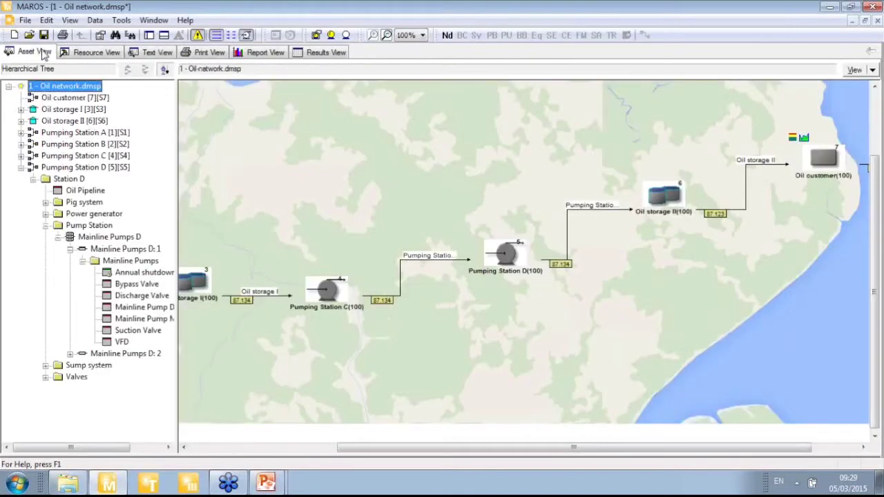
pyautogui.moveTo(438, 456); pyautogui.dragTo(276, 440)
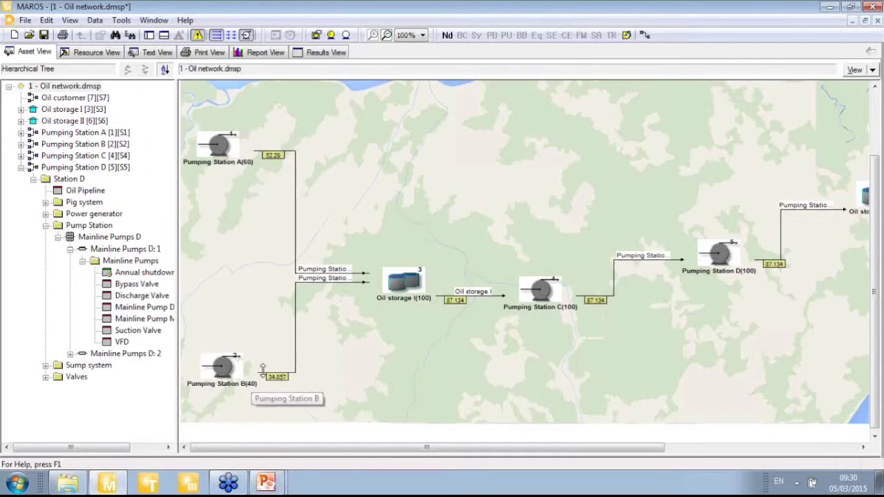
pyautogui.click(253, 175)
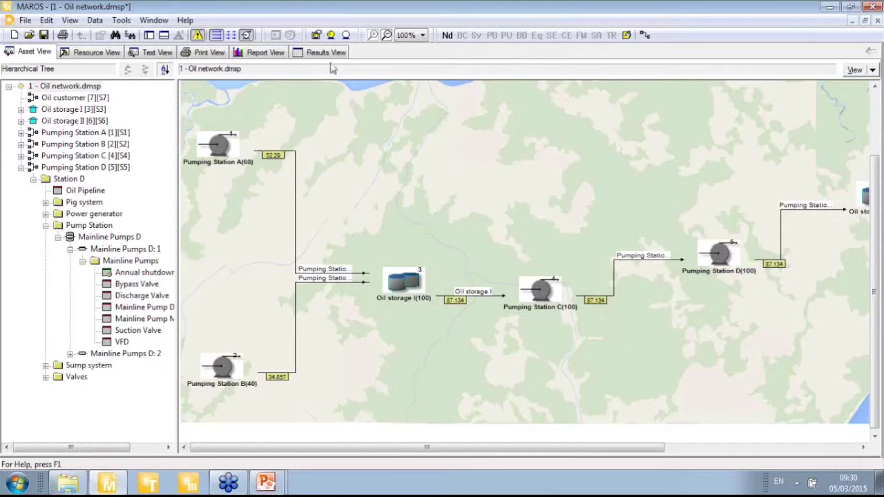
# - Save the model, set the simulator to use 4 cores, and review the Detailed Output and Diagnostics settings
pyautogui.click(333, 36)
pyautogui.click(492, 272)
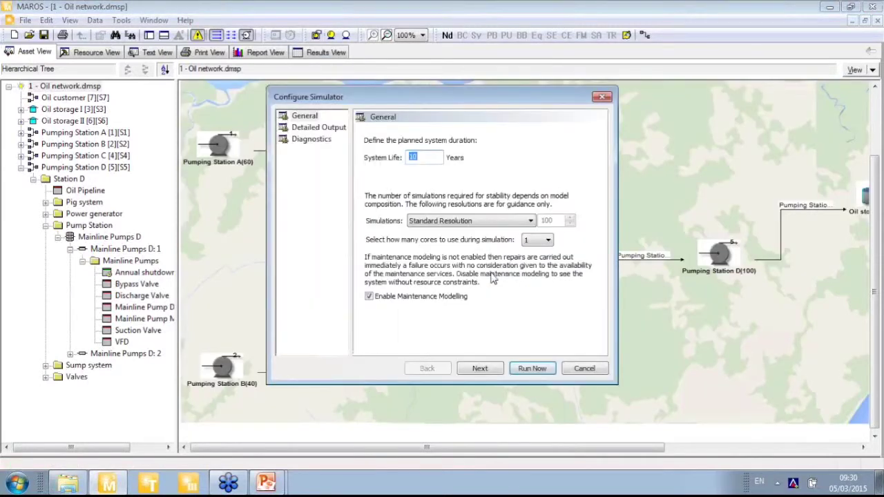
pyautogui.click(548, 242)
pyautogui.click(538, 277)
pyautogui.click(494, 370)
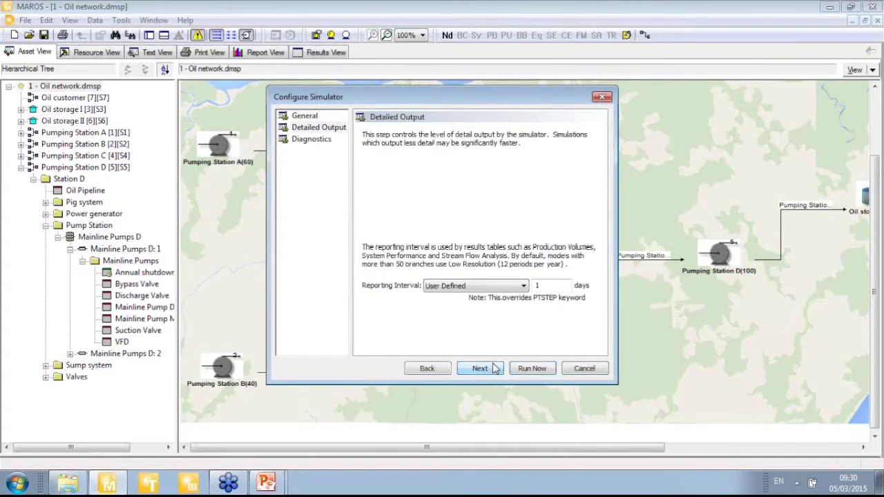
pyautogui.click(495, 369)
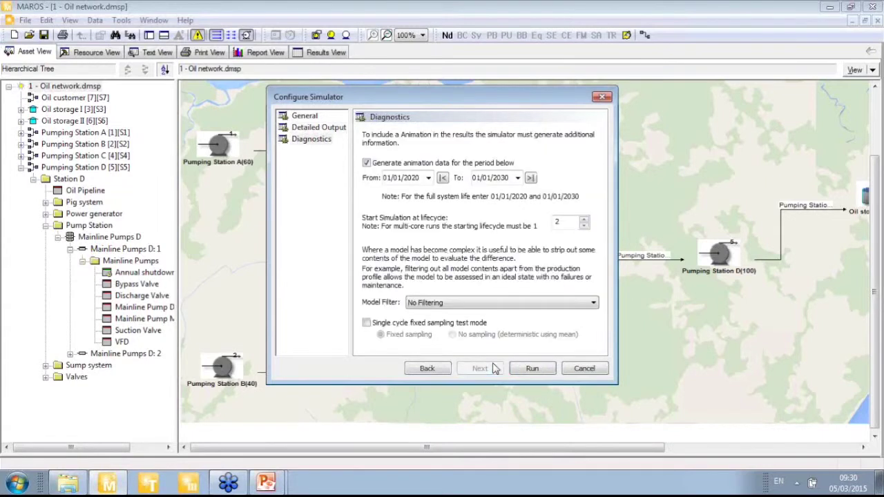
# - Run the simulation of the oil network and enlarge its progress window
pyautogui.click(532, 371)
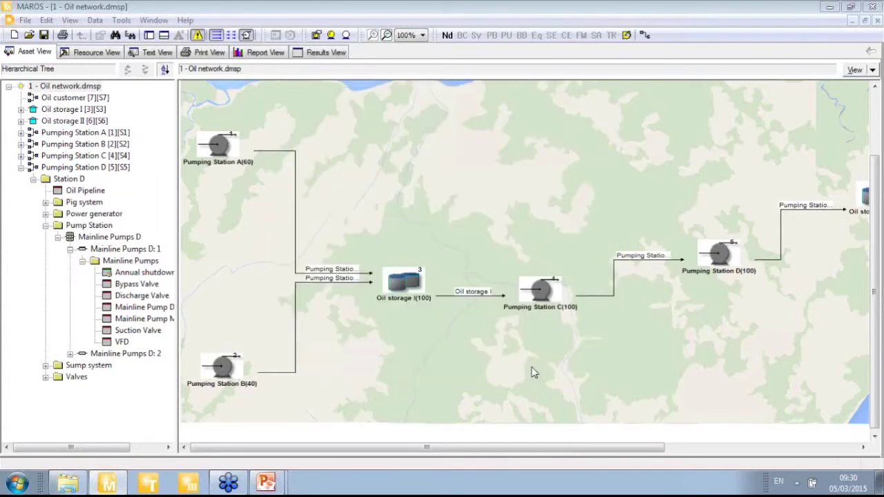
pyautogui.click(458, 274)
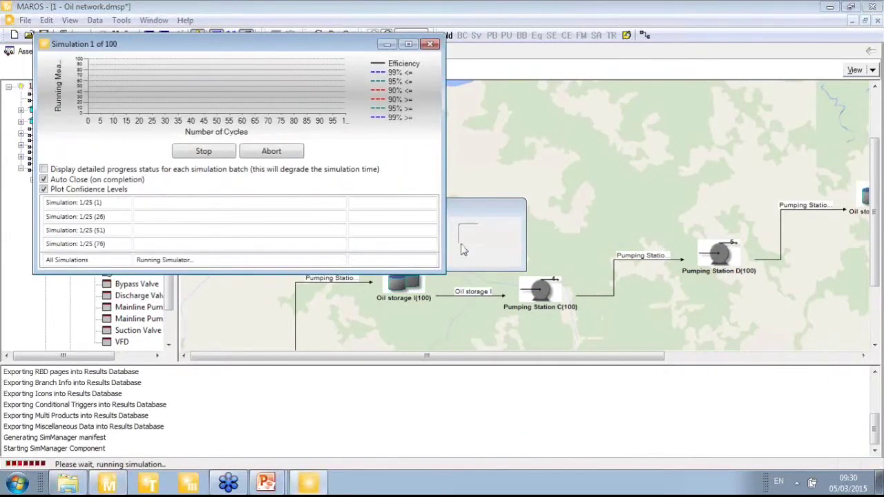
pyautogui.click(410, 46)
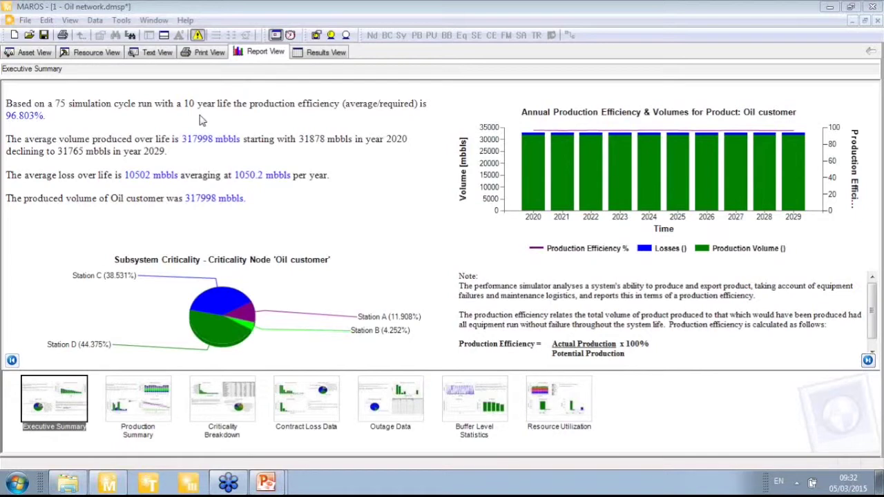
# - Drill down the annual production efficiency chart of the Oil customer to the monthly and daily volumes of 2022
pyautogui.moveTo(511, 155)
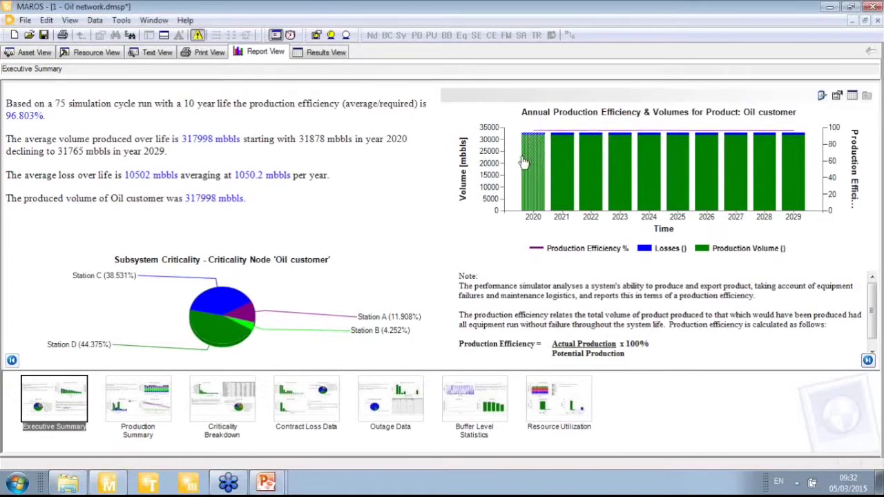
pyautogui.click(582, 188)
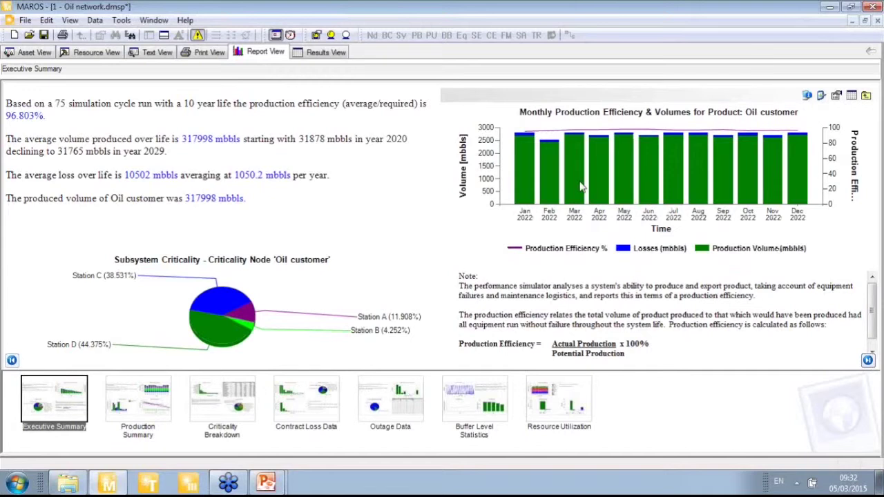
pyautogui.click(581, 187)
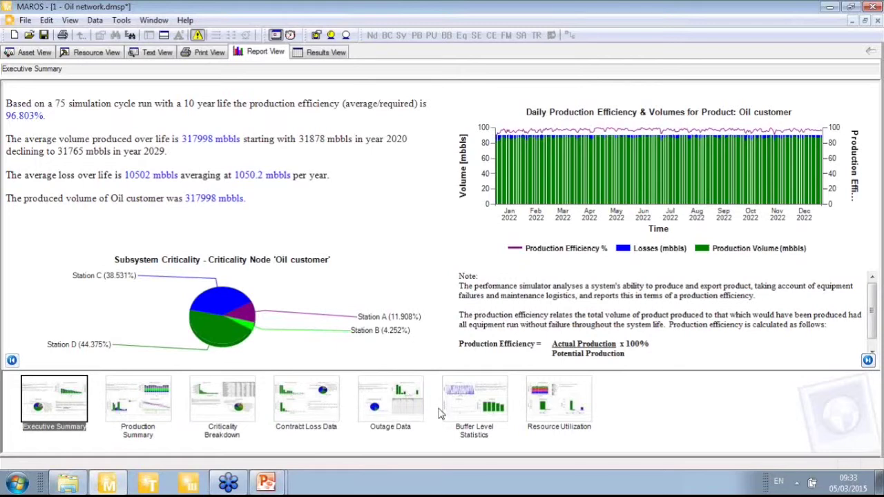
# - Examine the Buffer Level Statistics report page, and open the Nodes/Storage buffer level statistics table in the detailed results
pyautogui.click(465, 419)
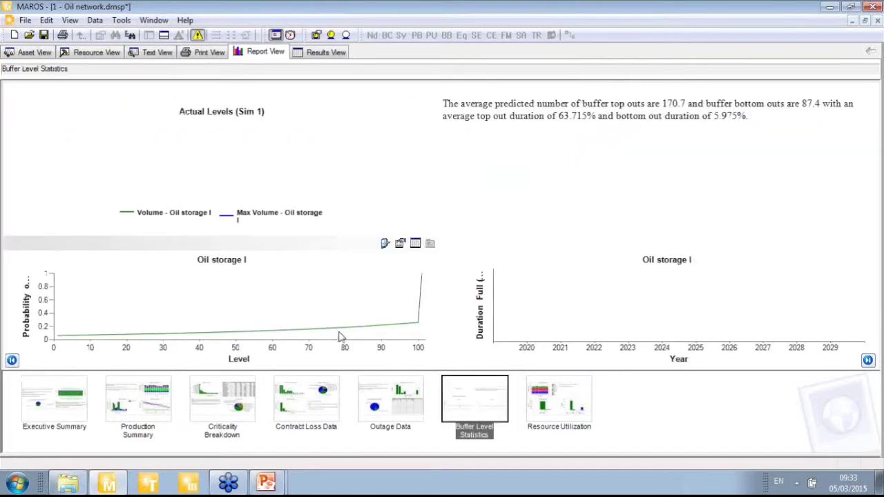
pyautogui.click(336, 53)
pyautogui.click(97, 263)
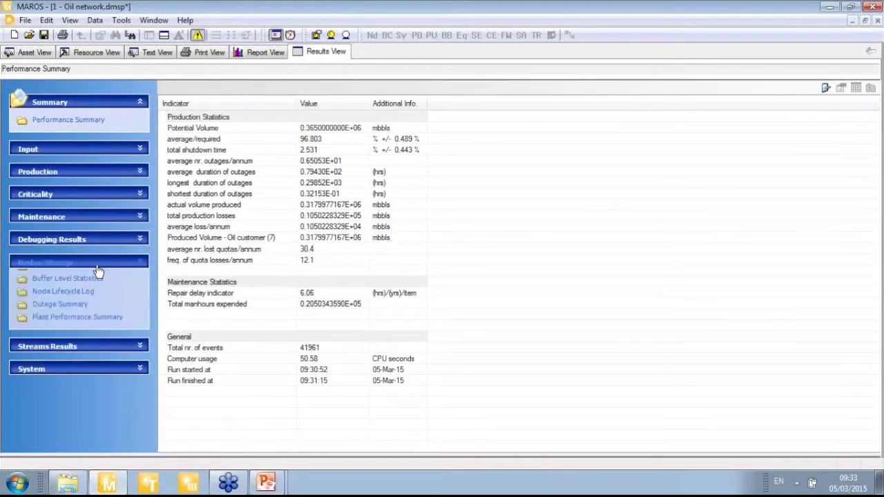
pyautogui.click(72, 293)
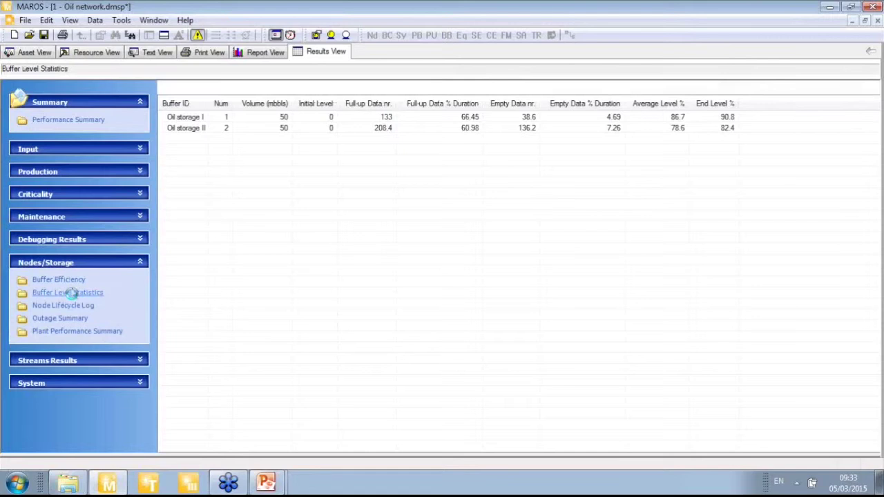
# - Open the animation player over the network diagram, shift it aside, and examine the flows from Pumping Stations A and B to the Oil customer
pyautogui.click(259, 53)
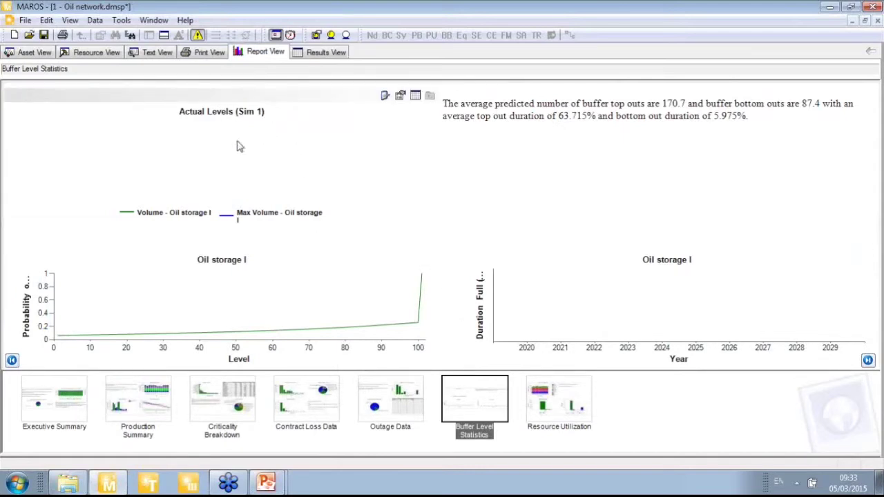
pyautogui.click(34, 52)
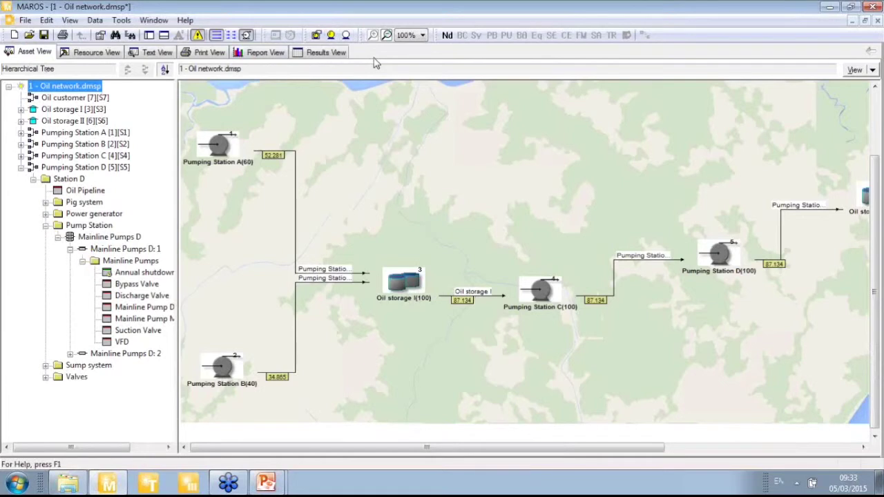
pyautogui.click(347, 35)
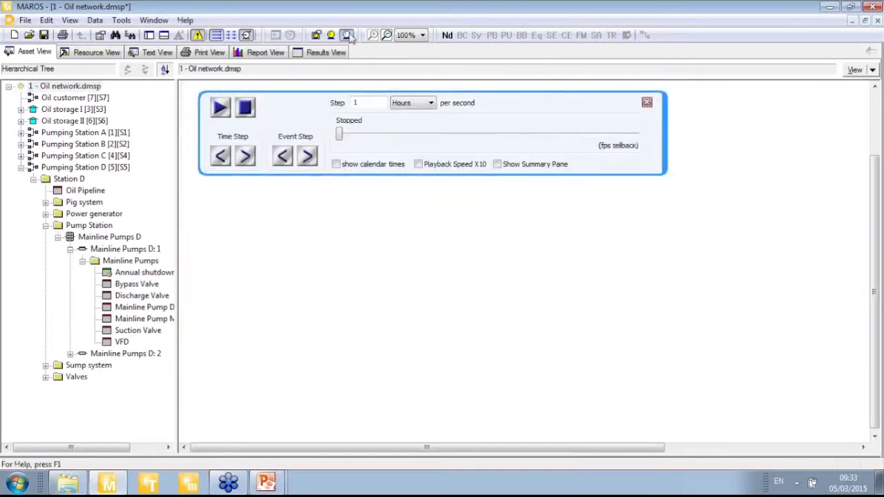
pyautogui.moveTo(566, 109); pyautogui.dragTo(660, 67)
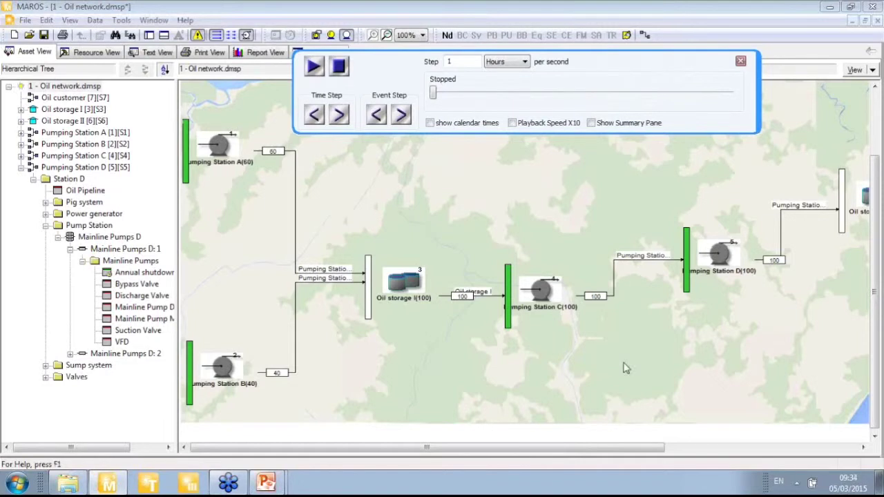
pyautogui.moveTo(548, 447); pyautogui.dragTo(320, 233)
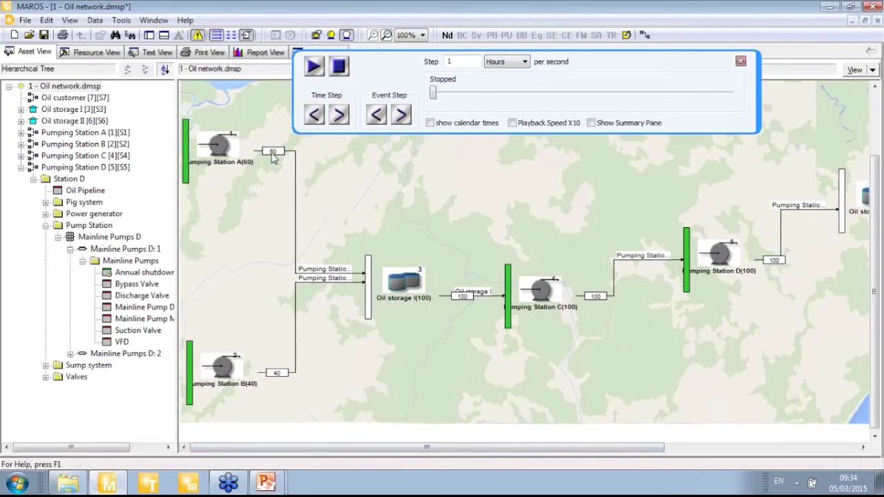
pyautogui.click(291, 382)
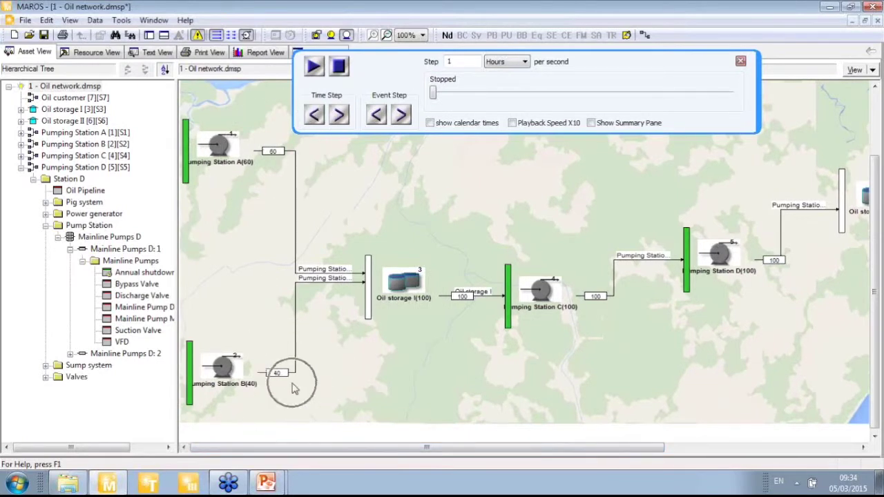
pyautogui.moveTo(342, 449); pyautogui.dragTo(523, 470)
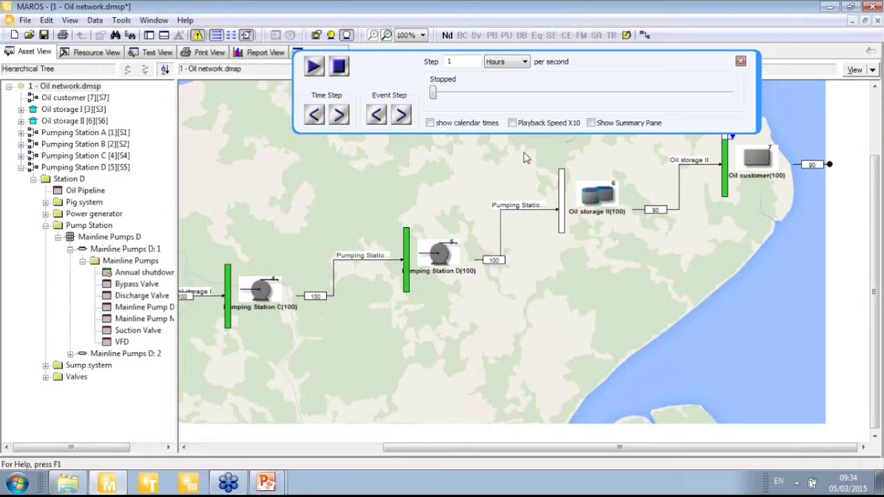
# - Show calendar times in the animation player and play the animation at 12 hours per second
pyautogui.click(466, 124)
pyautogui.click(319, 69)
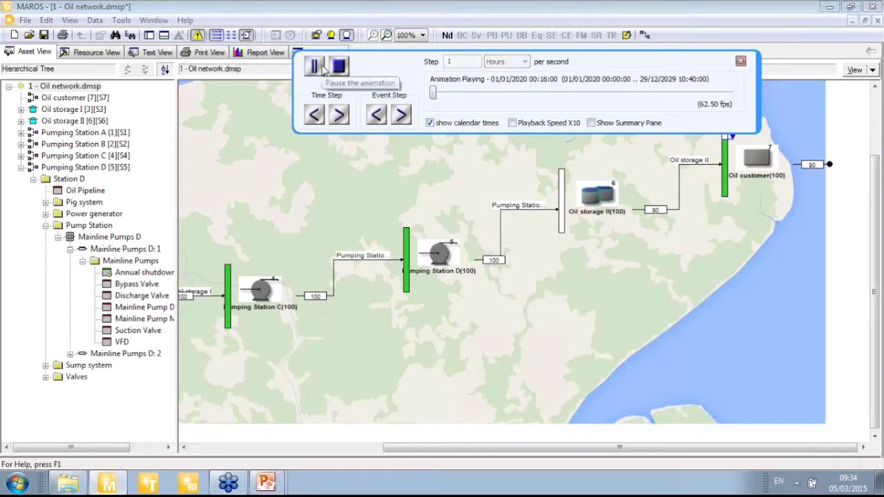
pyautogui.click(319, 69)
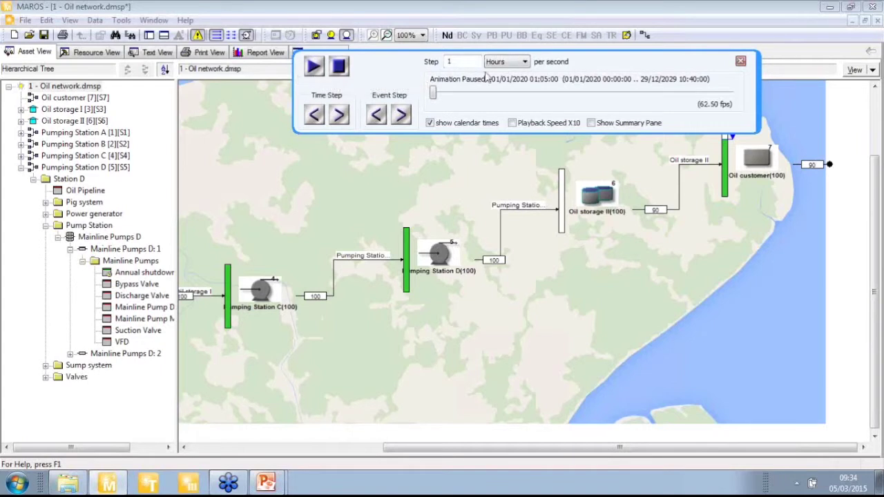
pyautogui.click(460, 63)
pyautogui.write('2')
pyautogui.click(319, 67)
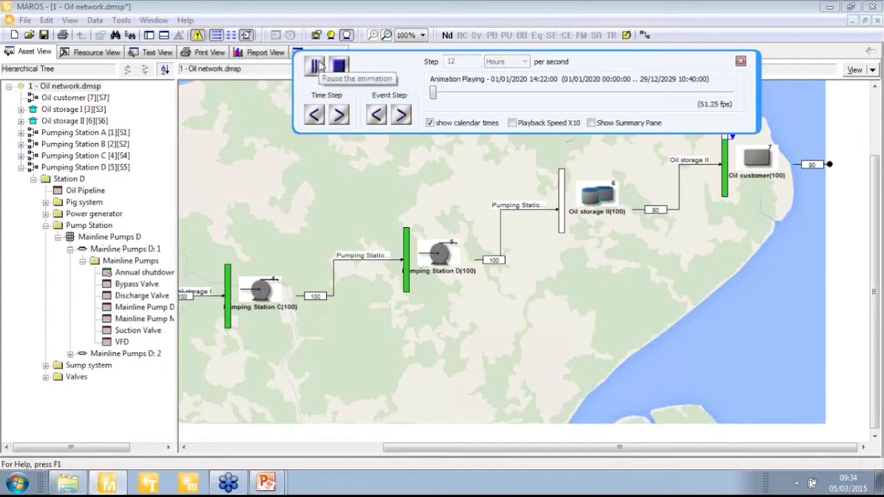
# - Enable the X10 playback speed, skip the animation ahead to September 2021, and close the player
pyautogui.click(512, 123)
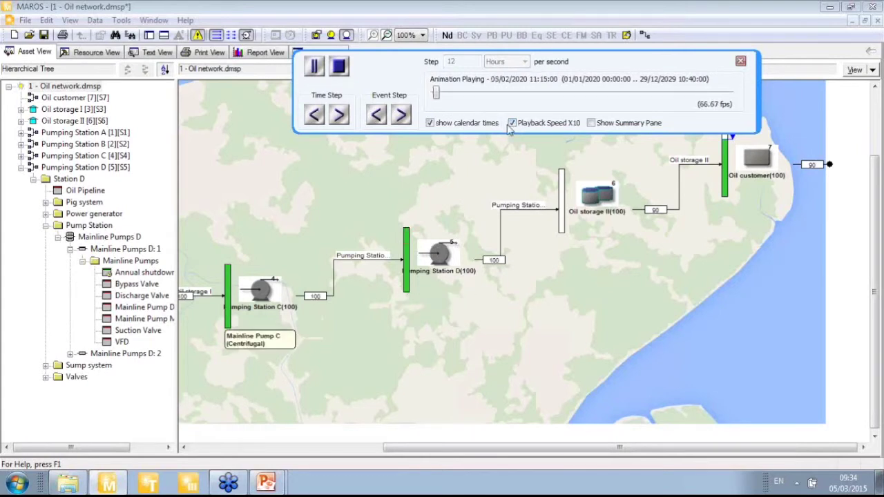
pyautogui.moveTo(447, 98); pyautogui.dragTo(486, 101)
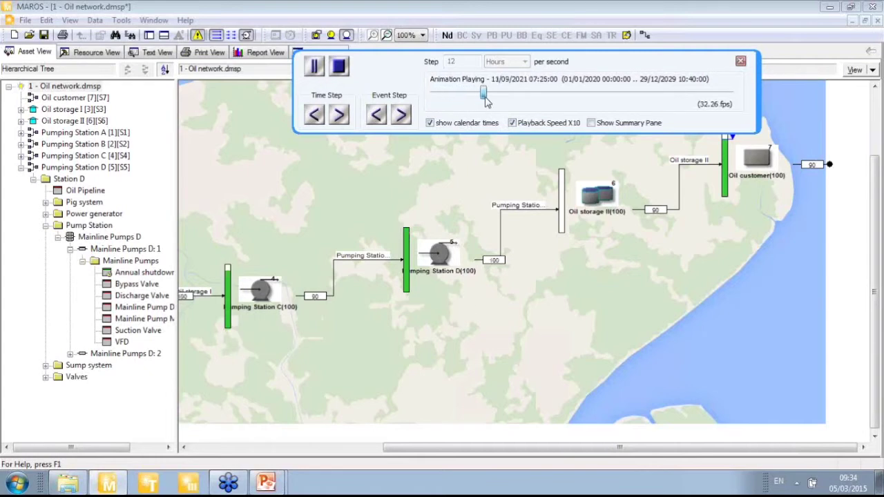
pyautogui.click(741, 62)
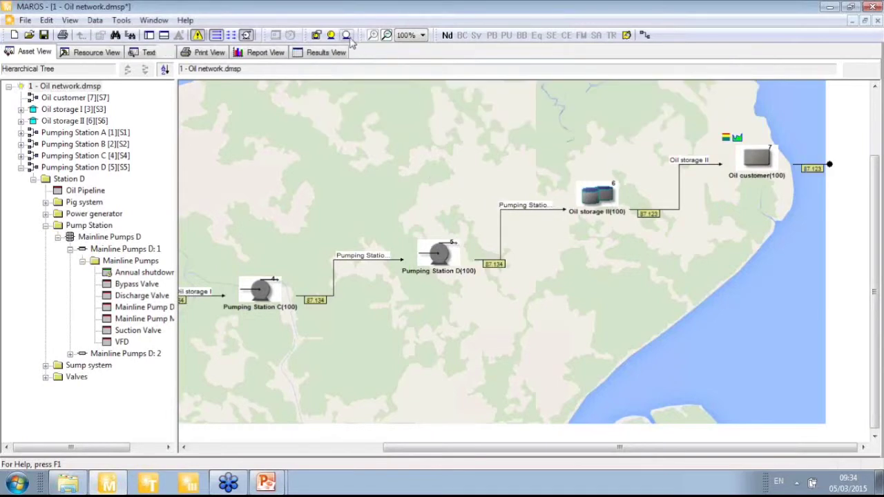
# - Replay the animation around Oil storage I and Pumping Station C, skip ahead to December 2029, and close the player
pyautogui.click(346, 35)
pyautogui.moveTo(443, 447); pyautogui.dragTo(323, 447)
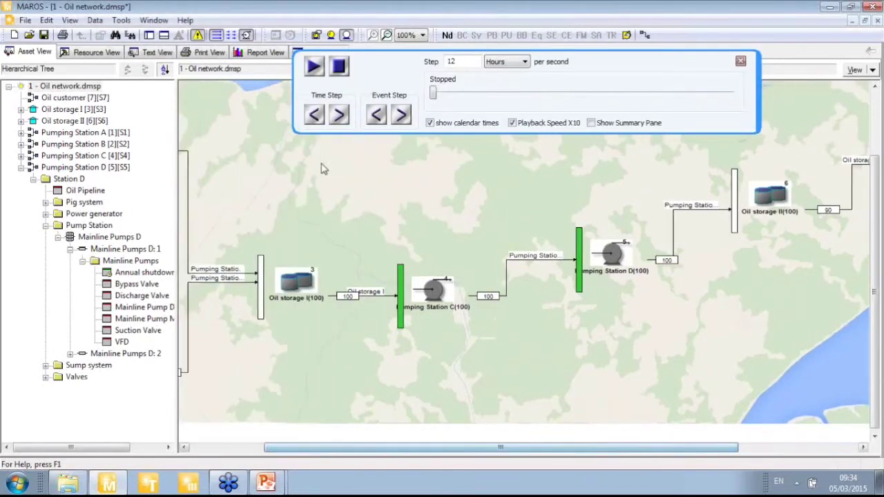
pyautogui.click(313, 66)
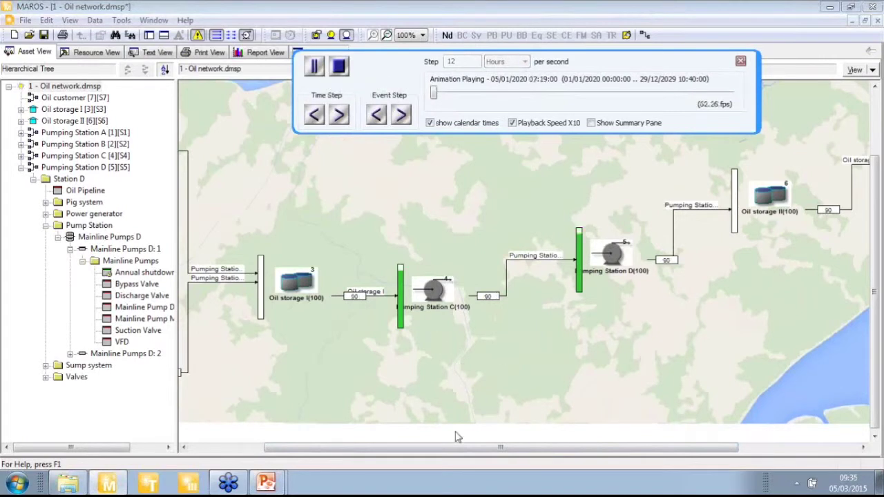
pyautogui.moveTo(439, 448); pyautogui.dragTo(395, 450)
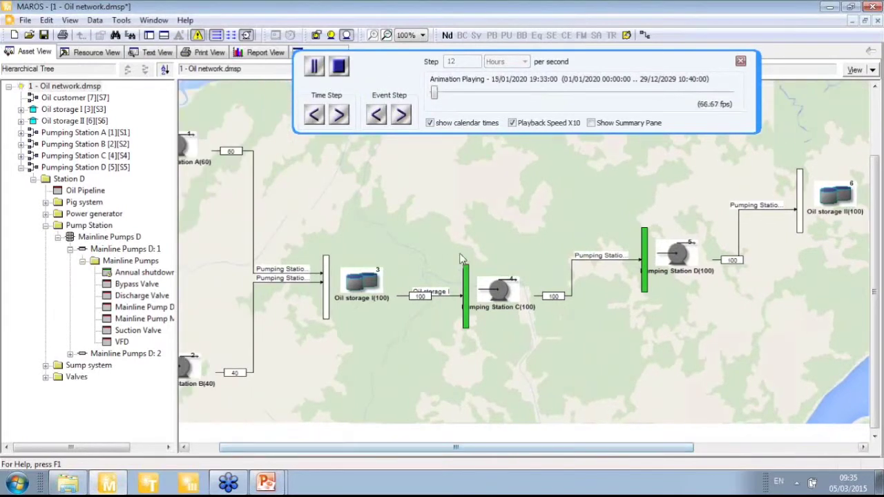
pyautogui.moveTo(431, 101); pyautogui.dragTo(731, 114)
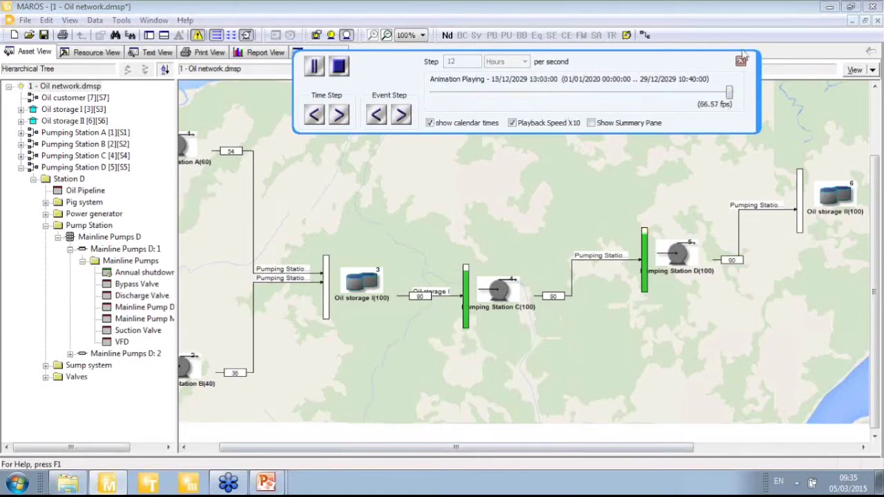
pyautogui.click(741, 61)
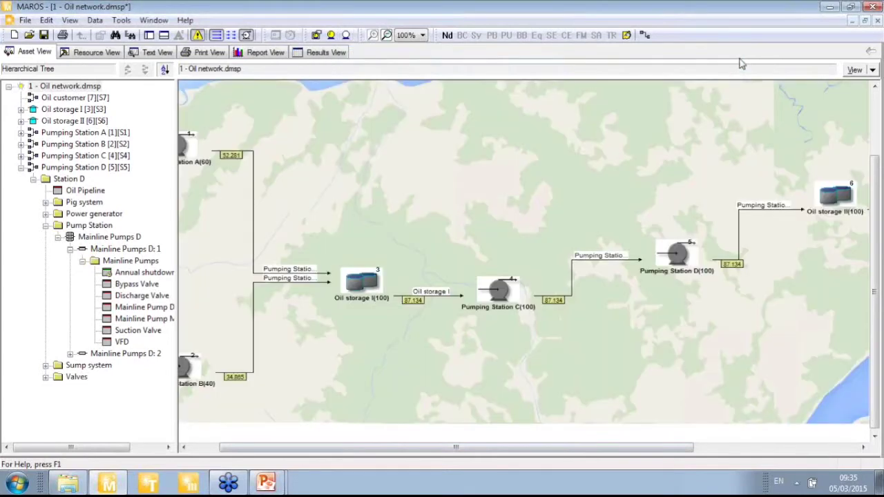
# - Reopen the simulator configuration and set the starting lifecycle to 1 in the Diagnostics settings
pyautogui.click(317, 36)
pyautogui.click(473, 275)
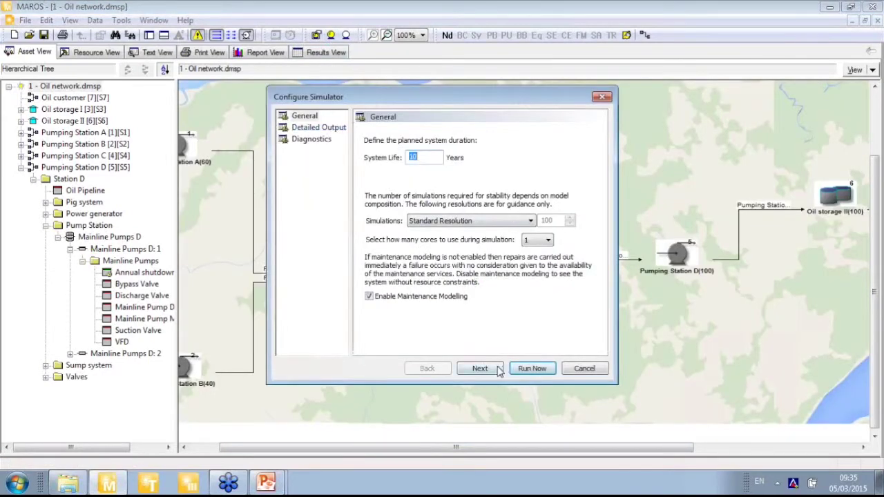
pyautogui.click(497, 370)
pyautogui.click(478, 368)
pyautogui.click(565, 222)
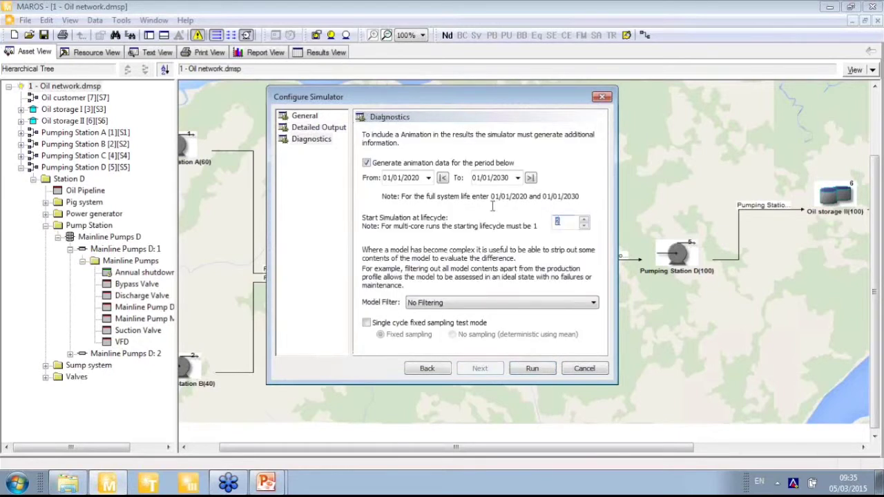
pyautogui.write('1')
# - Set the simulations to the Test resolution in the General settings and run the simulation
pyautogui.click(438, 372)
pyautogui.click(426, 370)
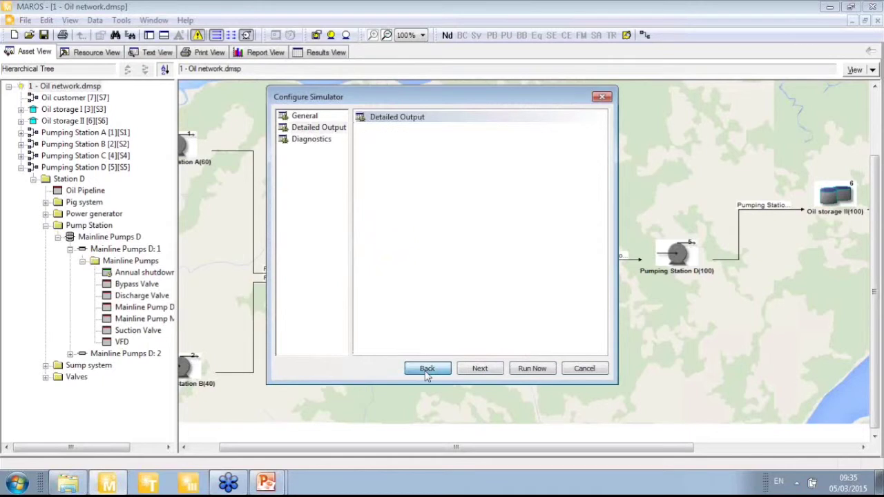
pyautogui.click(530, 220)
pyautogui.click(463, 264)
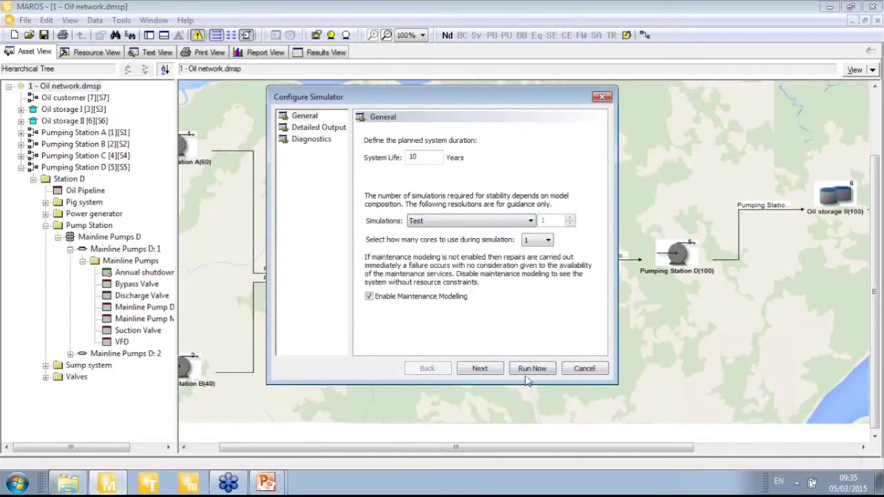
pyautogui.click(527, 371)
pyautogui.click(448, 271)
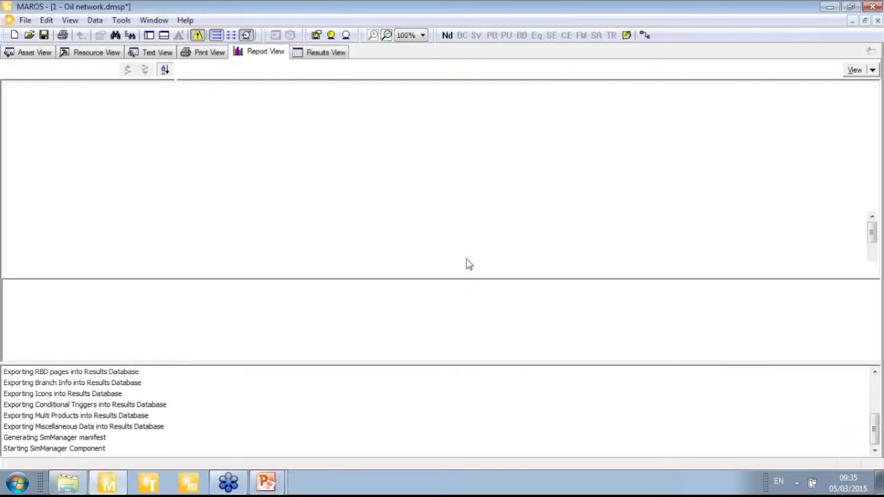
# - Reopen the animation player on the network diagram, play it at 1 day per second, and pause it in mid-January 2020
pyautogui.click(32, 53)
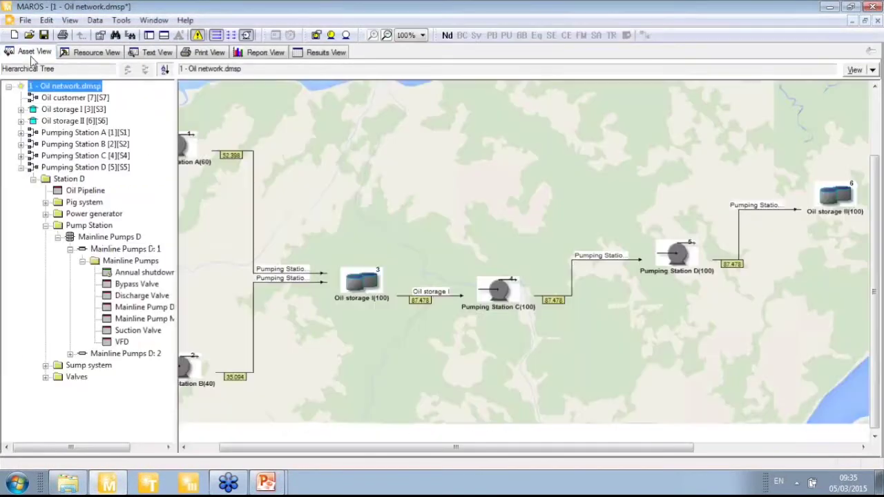
pyautogui.click(349, 36)
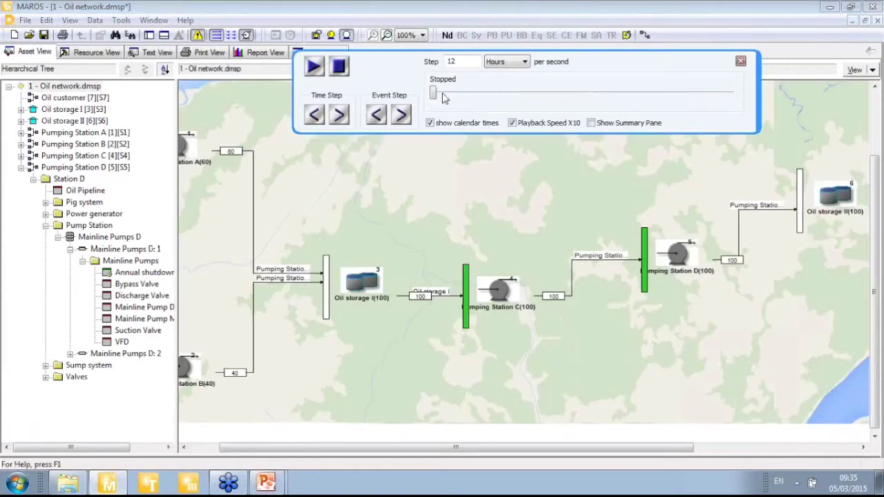
pyautogui.click(496, 62)
pyautogui.click(500, 84)
pyautogui.hotkey('shift', 'Tab')
pyautogui.write('1')
pyautogui.click(313, 67)
pyautogui.click(316, 67)
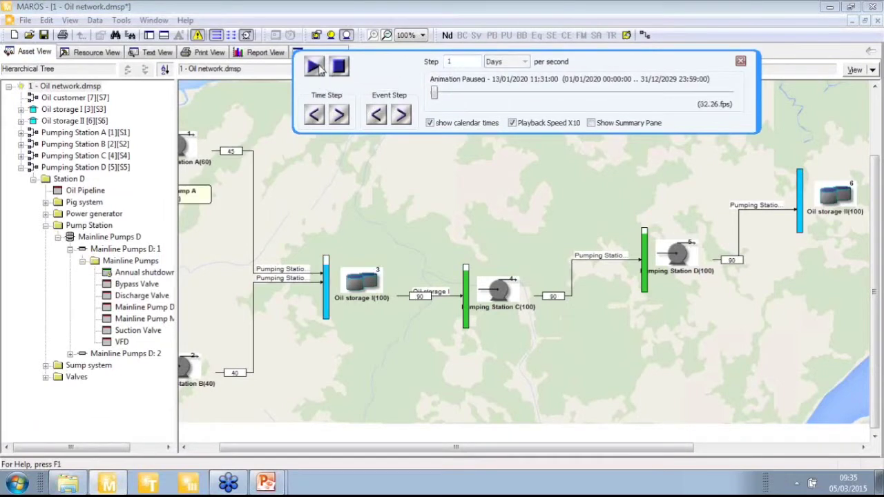
# - Rewind the animation to 01/01/2020 00:00:00 and move the player clear of the Oil storage II and Oil customer nodes
pyautogui.moveTo(474, 454); pyautogui.dragTo(584, 455)
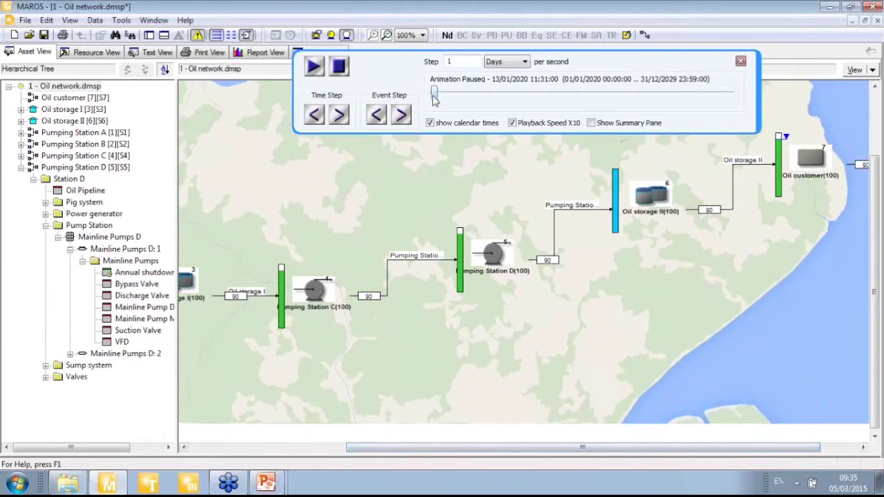
pyautogui.moveTo(434, 98); pyautogui.dragTo(390, 93)
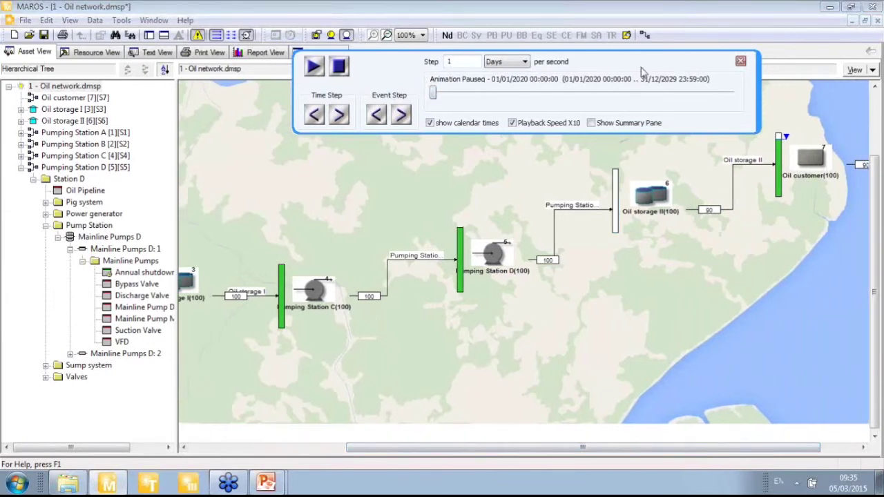
pyautogui.moveTo(642, 72); pyautogui.dragTo(651, 50)
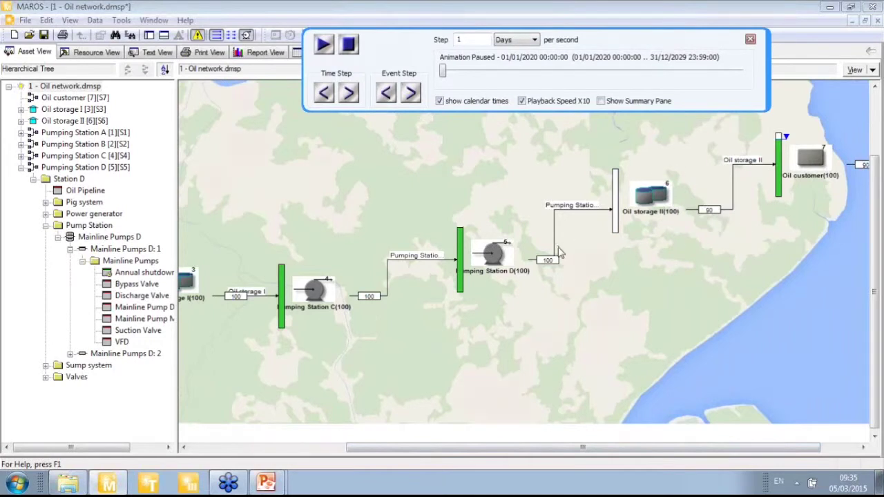
# - Step through the early January 2020 events to examine outages and the Oil storage II level, returning to the event at 04/01/2020 00:00:00
pyautogui.click(412, 93)
pyautogui.click(414, 94)
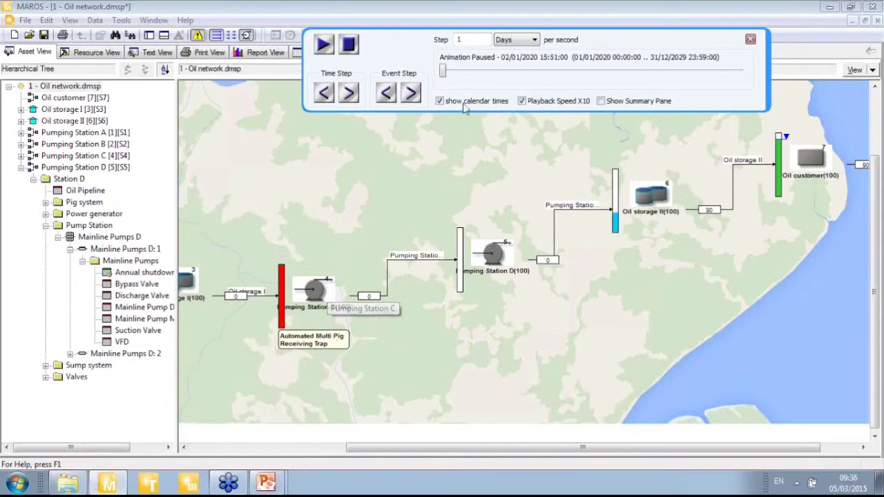
pyautogui.click(412, 94)
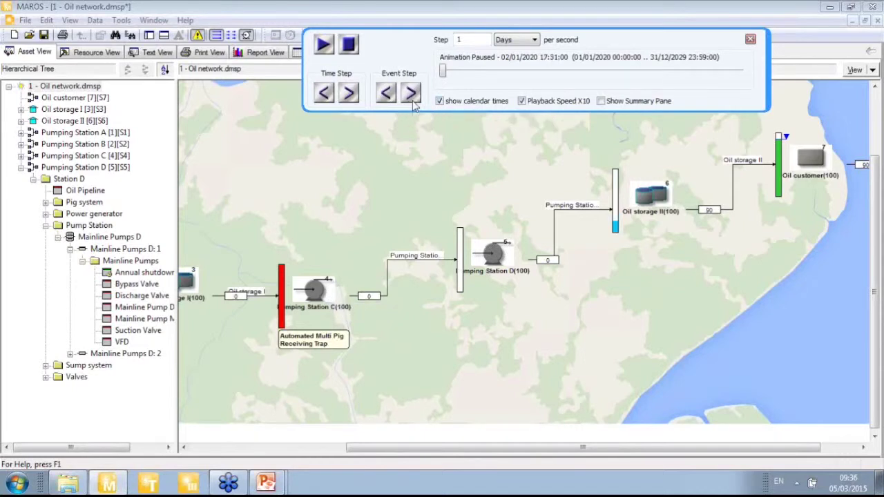
pyautogui.click(412, 96)
pyautogui.click(412, 97)
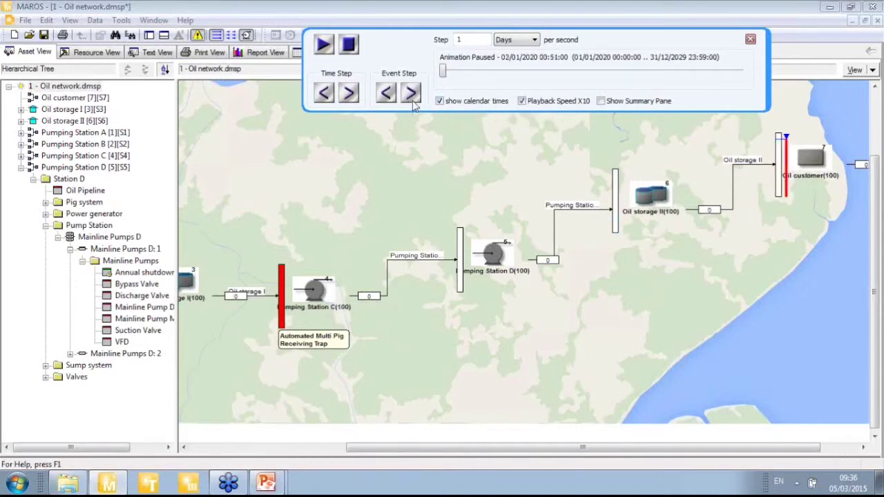
pyautogui.click(411, 94)
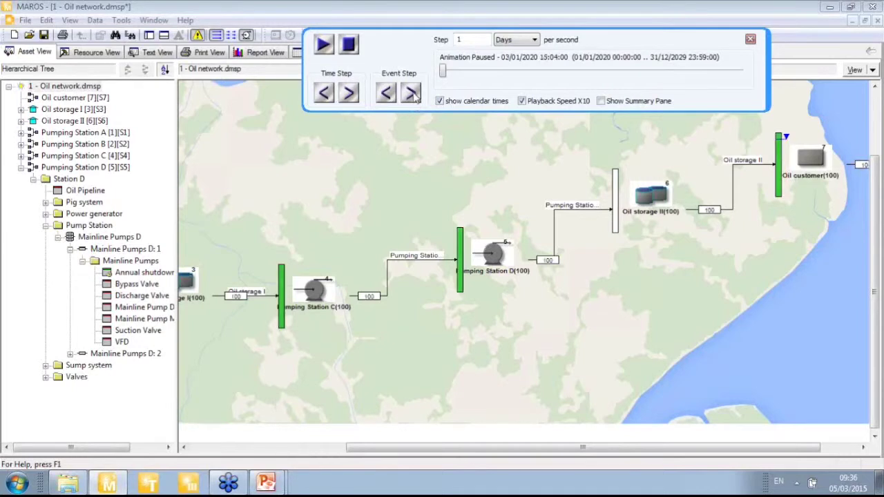
pyautogui.click(412, 95)
pyautogui.click(411, 95)
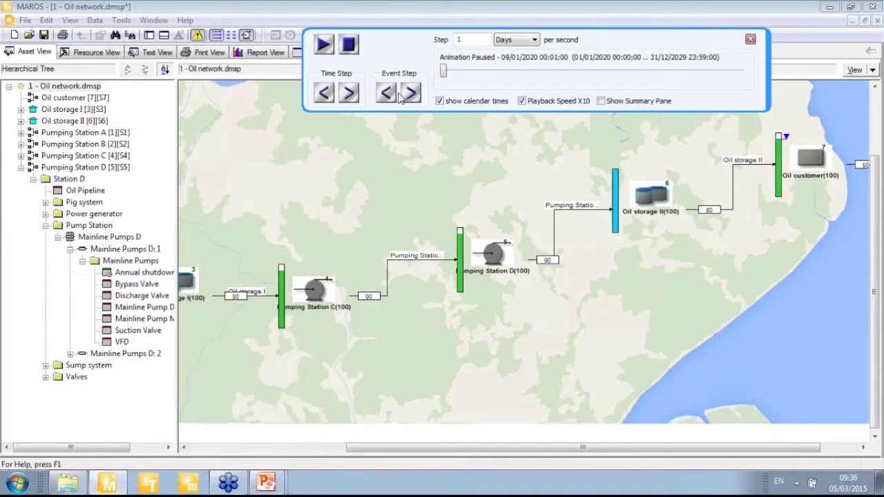
pyautogui.click(398, 97)
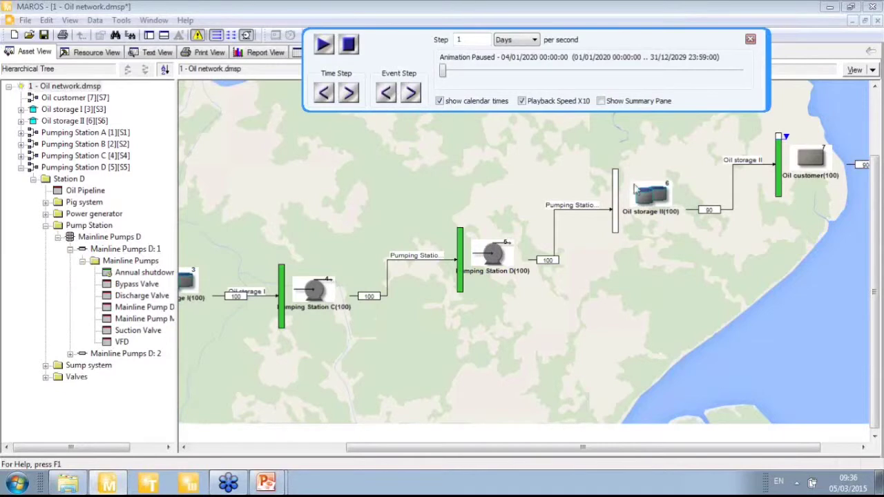
# - Step the animation forward from the 04/01/2020 event to 11/01/2020 14:28:00 and examine the storage levels and pumping stations across the network
pyautogui.click(412, 95)
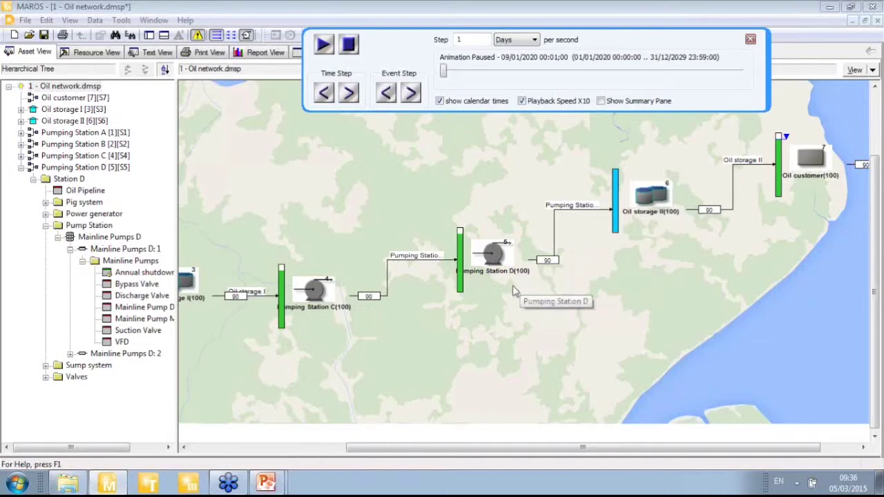
pyautogui.moveTo(405, 449); pyautogui.dragTo(277, 445)
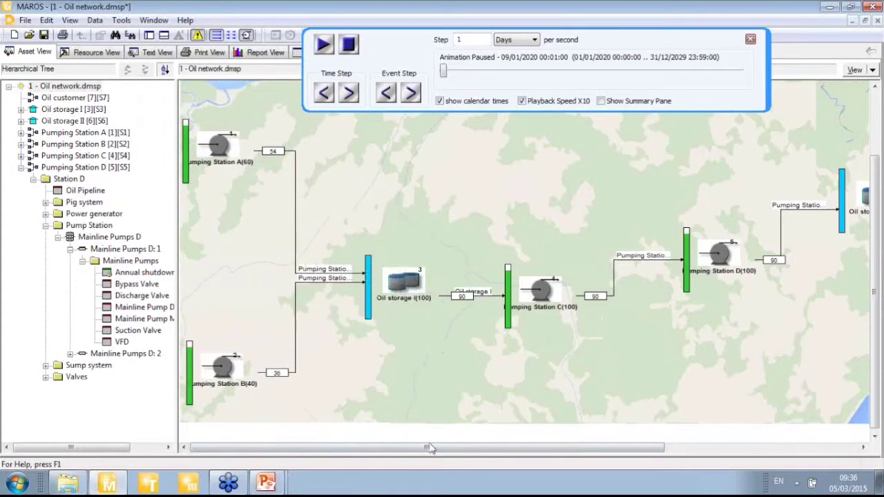
pyautogui.moveTo(430, 448); pyautogui.dragTo(492, 449)
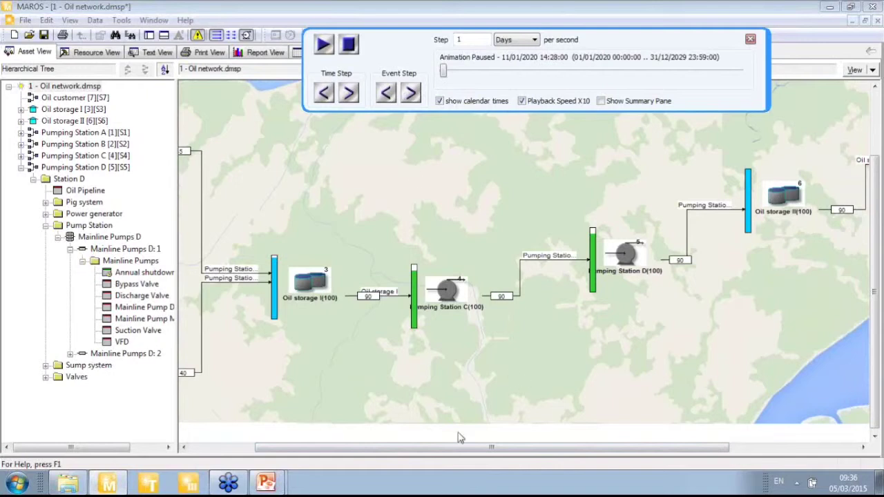
pyautogui.moveTo(447, 453); pyautogui.dragTo(382, 453)
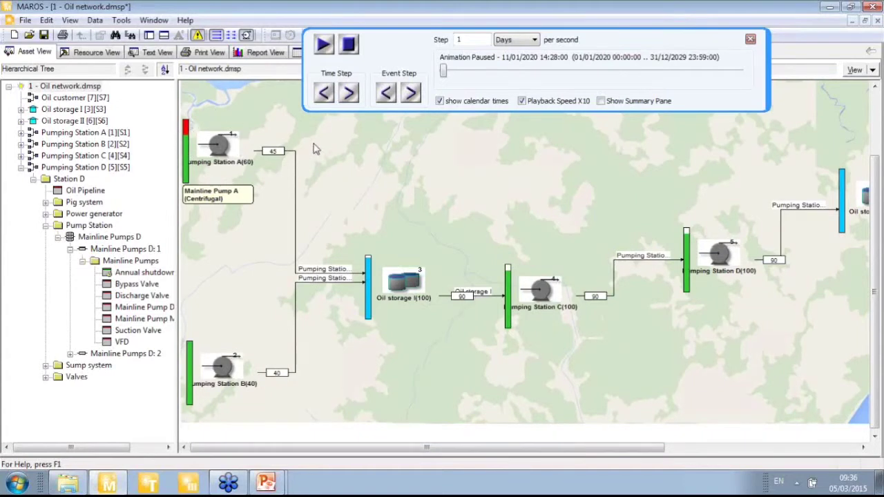
# - Play the animation onward from 11/01/2020 into May 2020, examining outages from Pumping Station A through to Oil customer
pyautogui.click(325, 46)
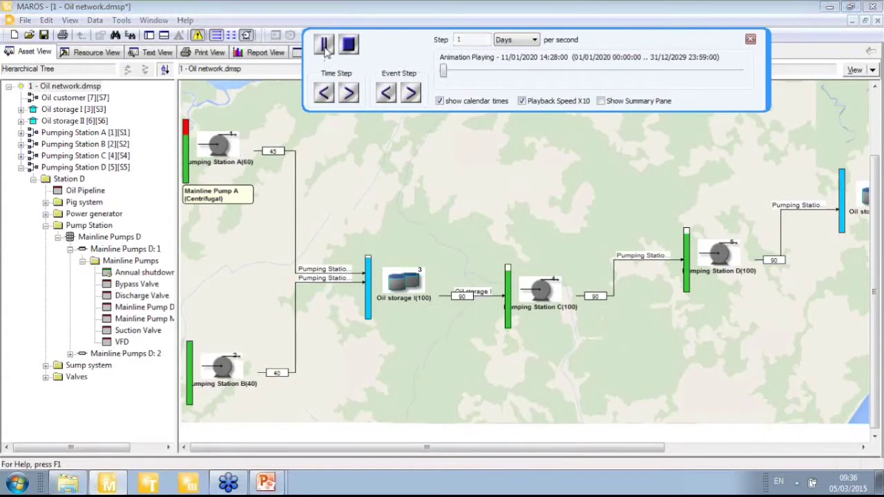
pyautogui.click(324, 46)
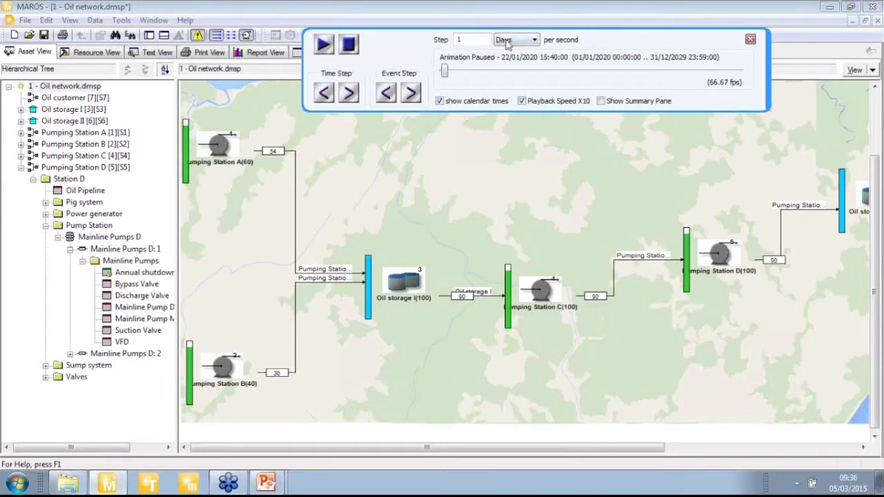
pyautogui.click(323, 44)
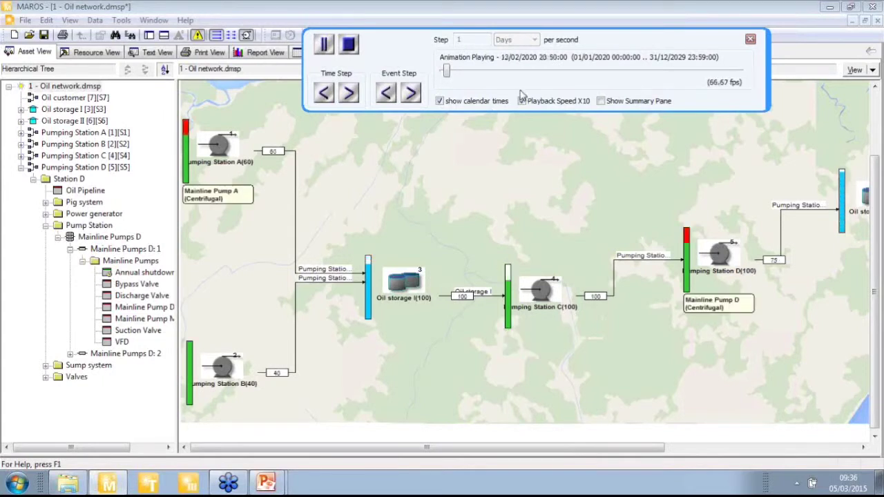
pyautogui.moveTo(466, 449); pyautogui.dragTo(483, 449)
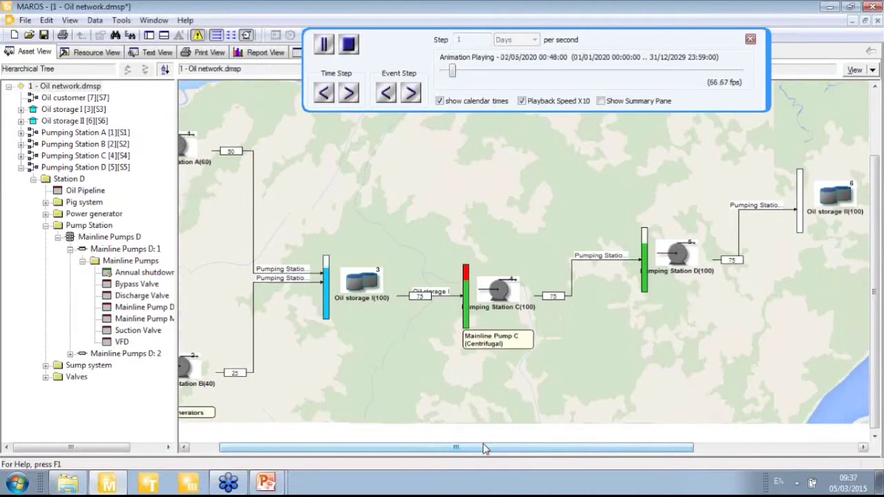
pyautogui.moveTo(483, 448); pyautogui.dragTo(652, 449)
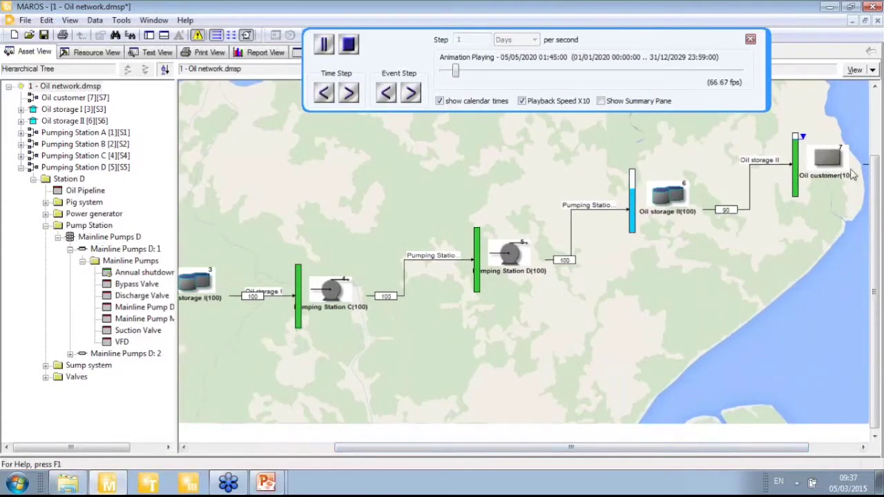
# - Close the animation player and exit MAROS, saving the changes to 1 - Oil network.dmsp
pyautogui.click(749, 40)
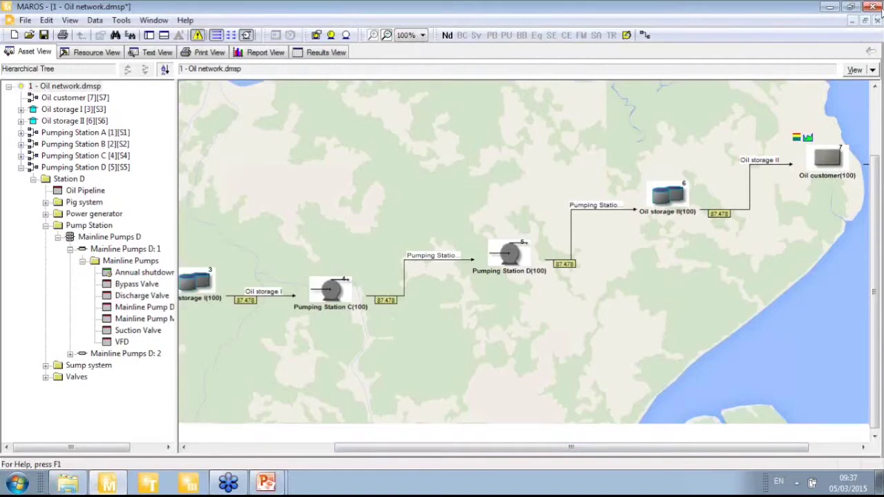
pyautogui.click(874, 6)
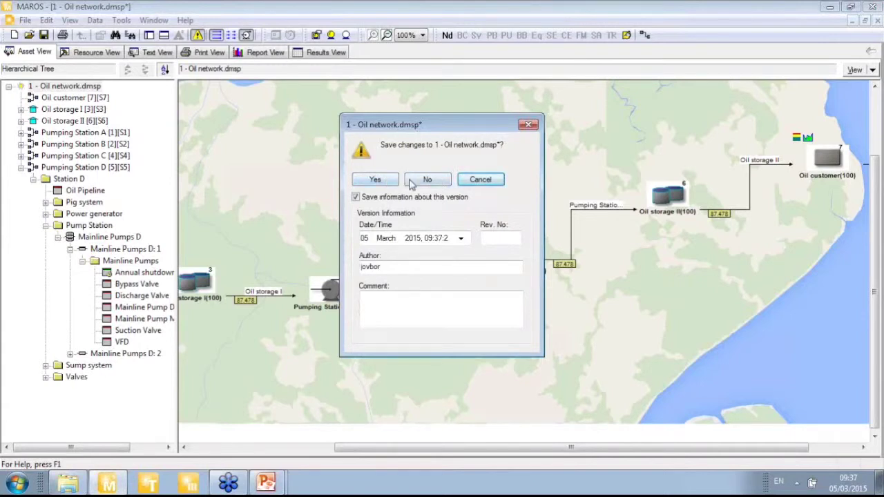
pyautogui.click(377, 179)
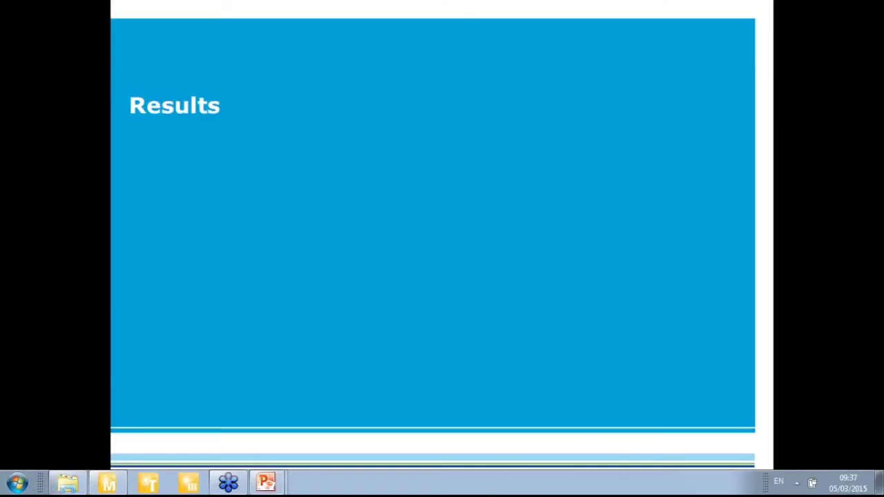
# - Launch Sensitivity Manager, minimise the file explorer and PowerPoint windows, and bring Sensitivity Manager to the front
pyautogui.hotkey('alt', 'Tab')
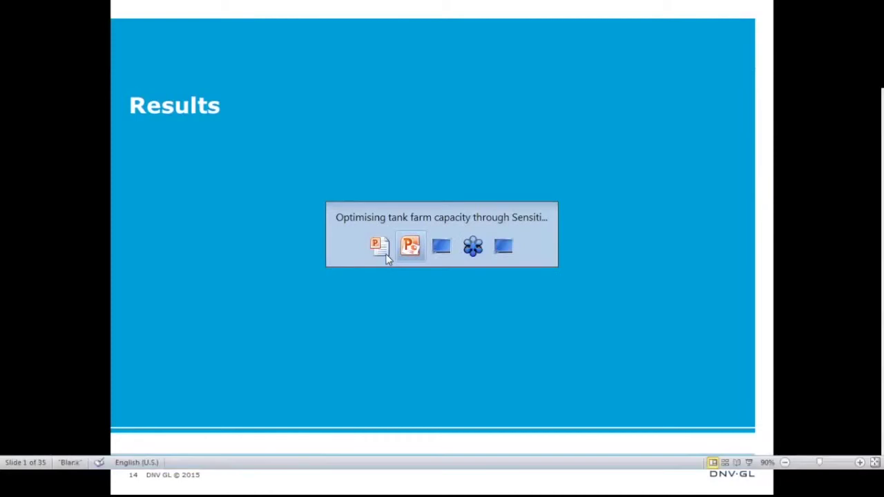
pyautogui.hotkey('alt', 'Tab')
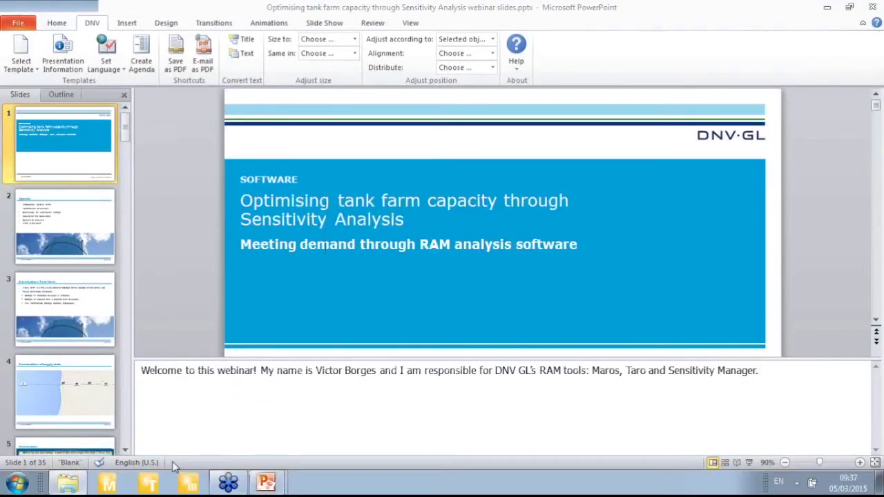
pyautogui.click(179, 488)
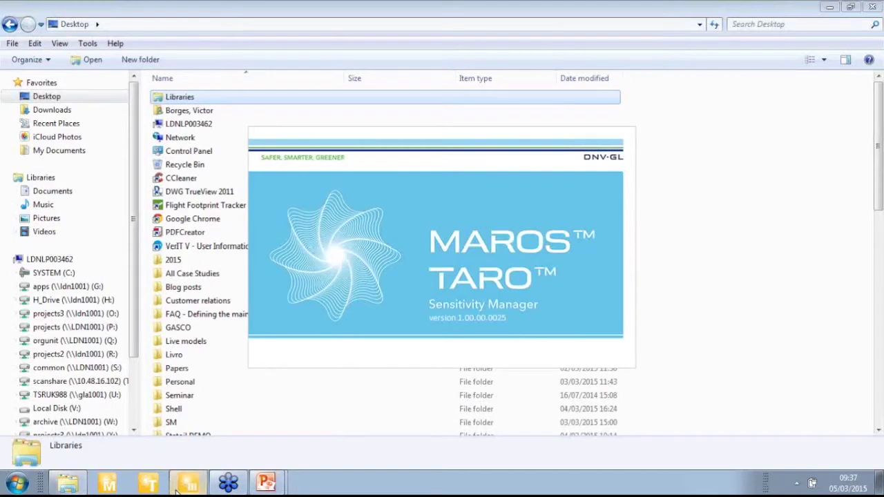
pyautogui.click(832, 7)
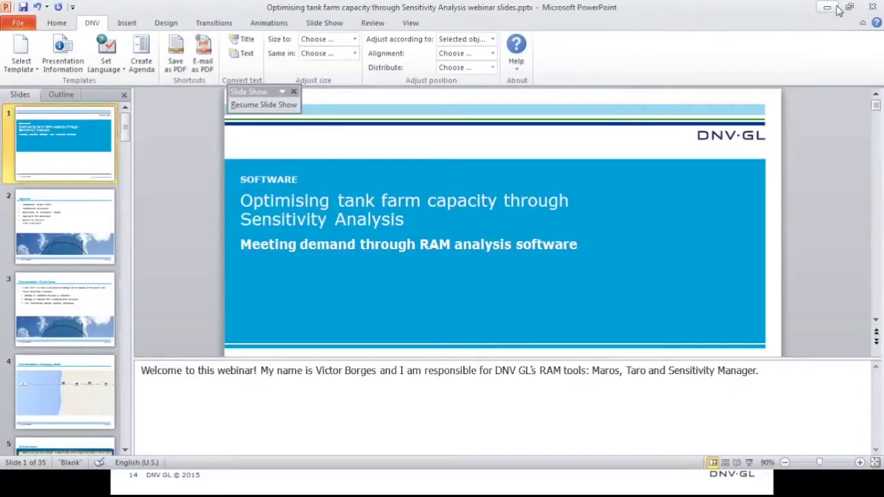
pyautogui.click(832, 8)
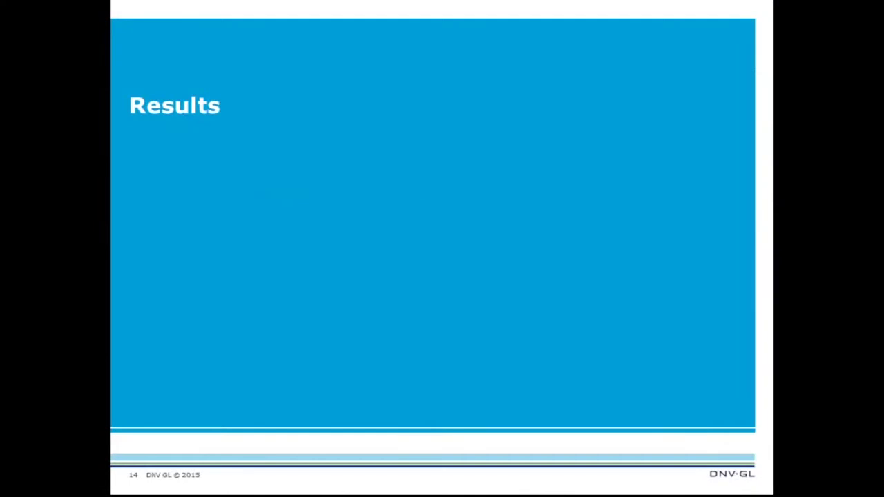
pyautogui.hotkey('alt', 'Tab')
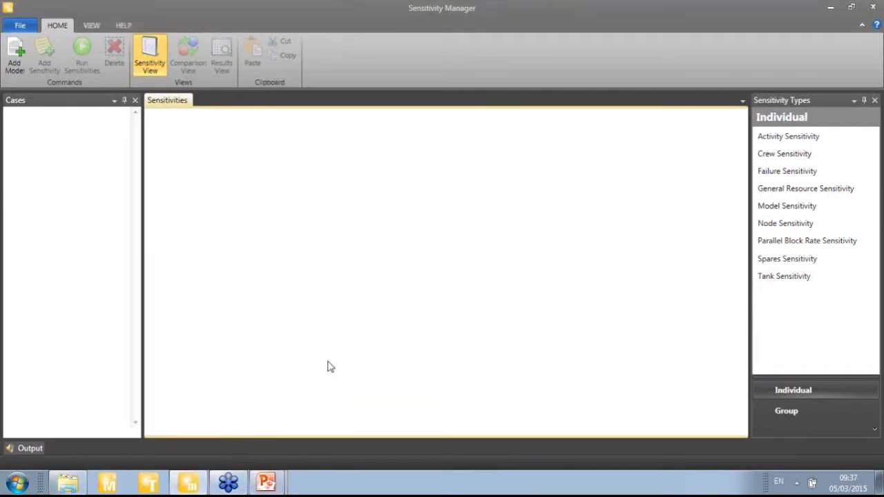
# - Add the 1 - Oil network model as the base case from the Maros folder inside the Desktop's Storage tank folder
pyautogui.click(14, 55)
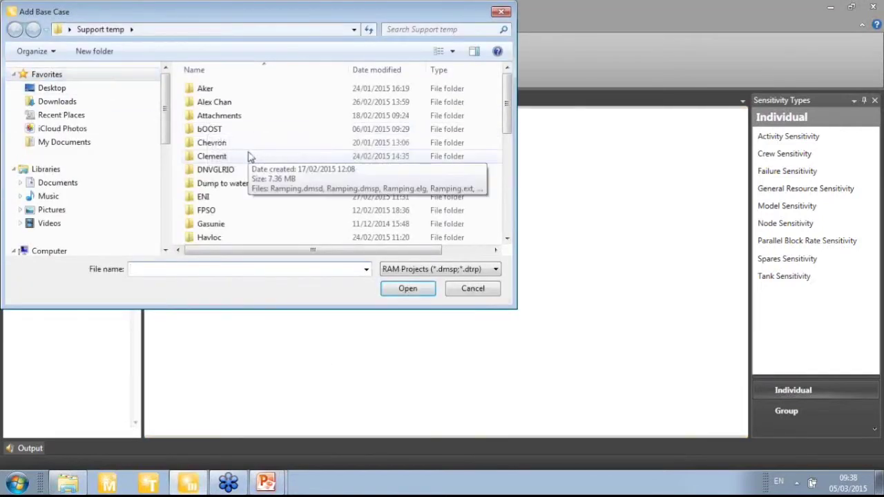
pyautogui.click(134, 90)
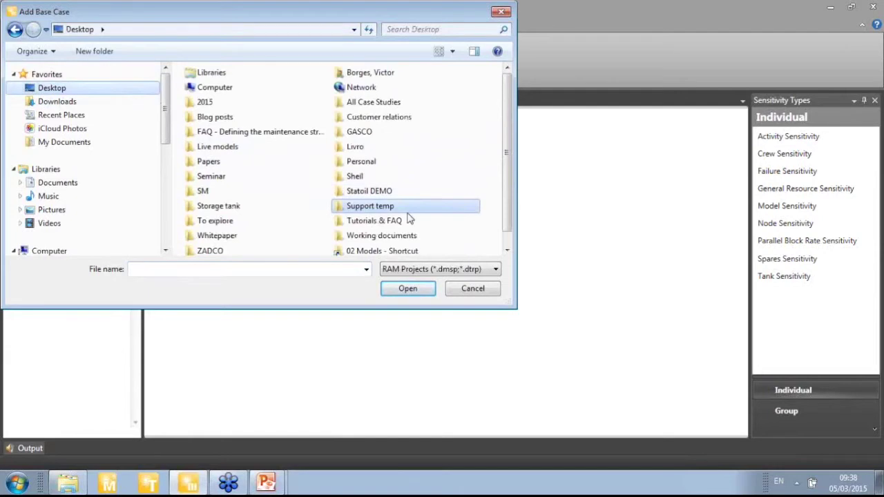
pyautogui.doubleClick(289, 212)
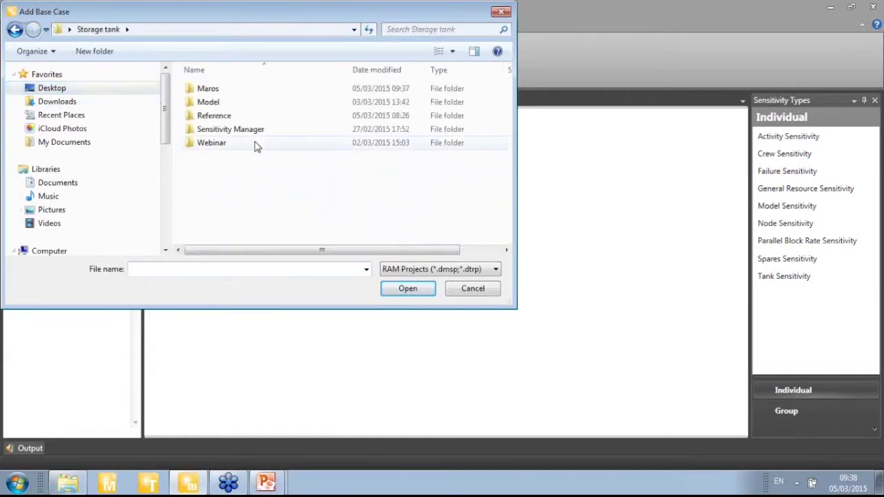
pyautogui.doubleClick(240, 89)
pyautogui.doubleClick(241, 91)
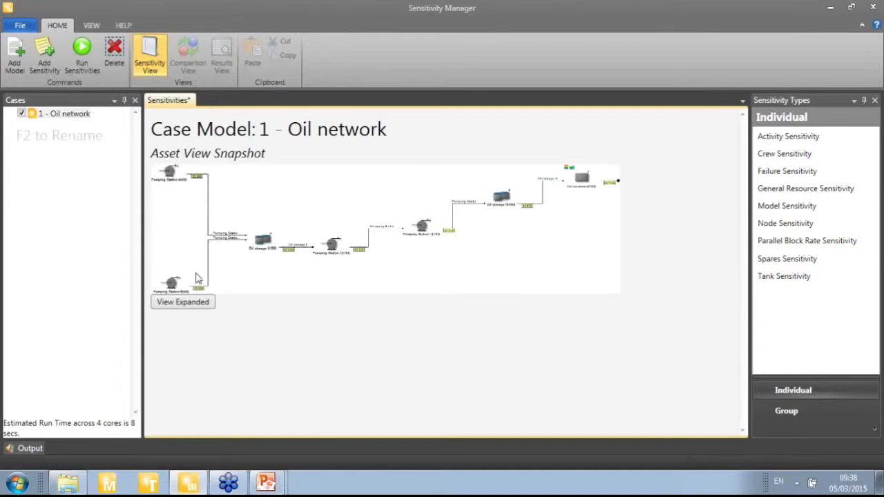
# - Open the expanded asset view snapshot, examine the network around Pumping Stations C and D, and close the image viewer
pyautogui.click(196, 303)
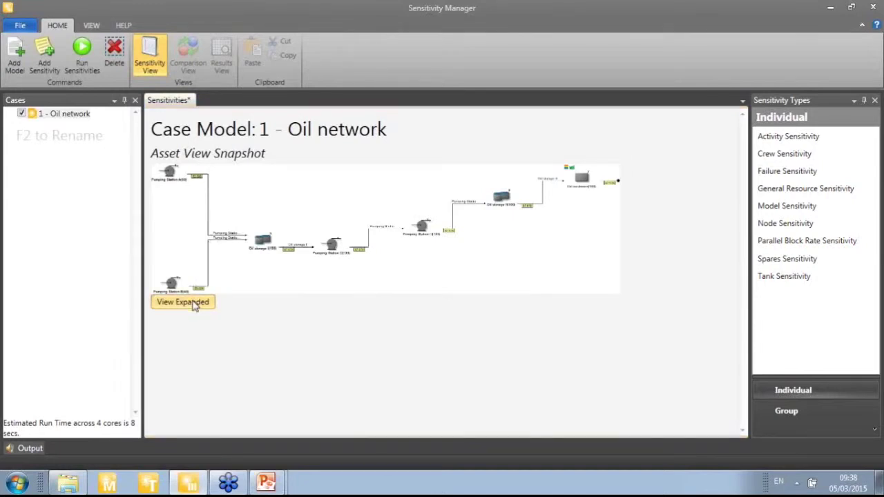
pyautogui.moveTo(353, 370); pyautogui.dragTo(472, 380)
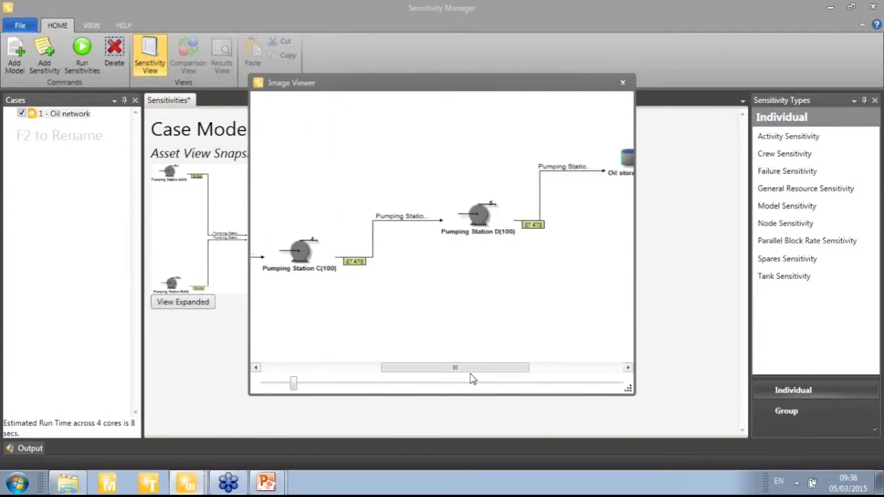
pyautogui.click(494, 216)
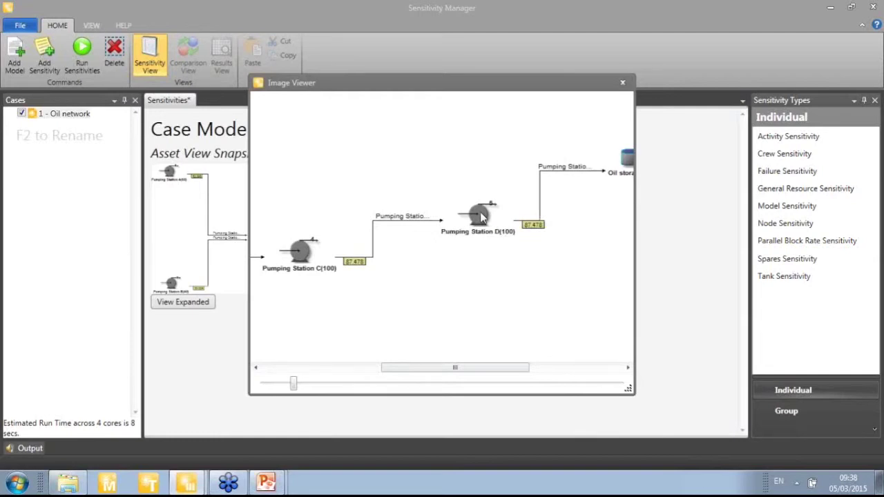
pyautogui.click(624, 83)
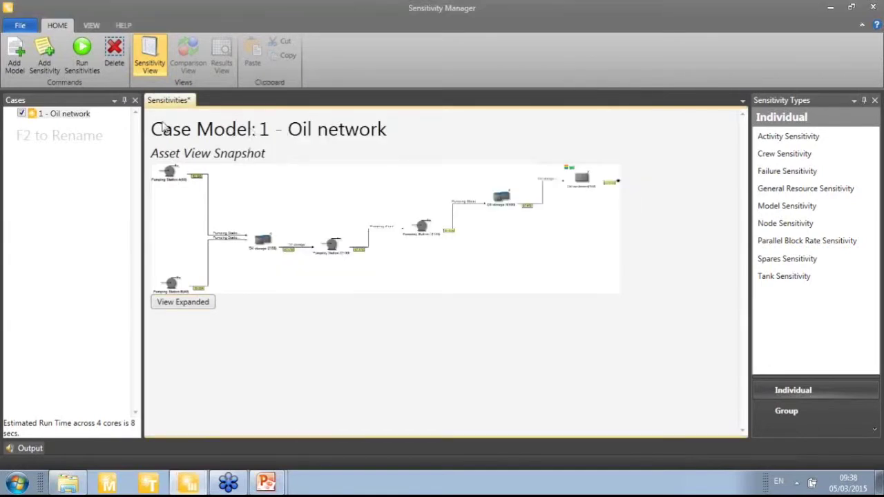
# - Add two sensitivities, Sensitivity 1 and Sensitivity 2, to the 1 - Oil network case and return to the case overview
pyautogui.click(88, 114)
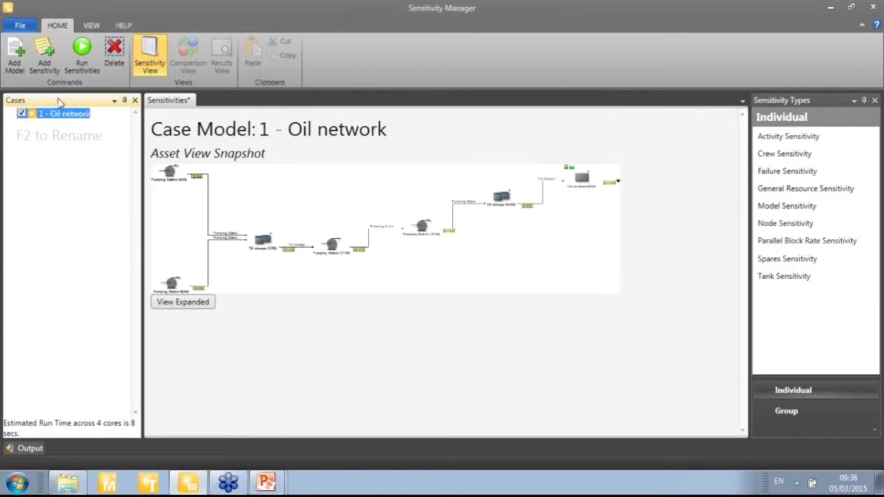
pyautogui.click(58, 59)
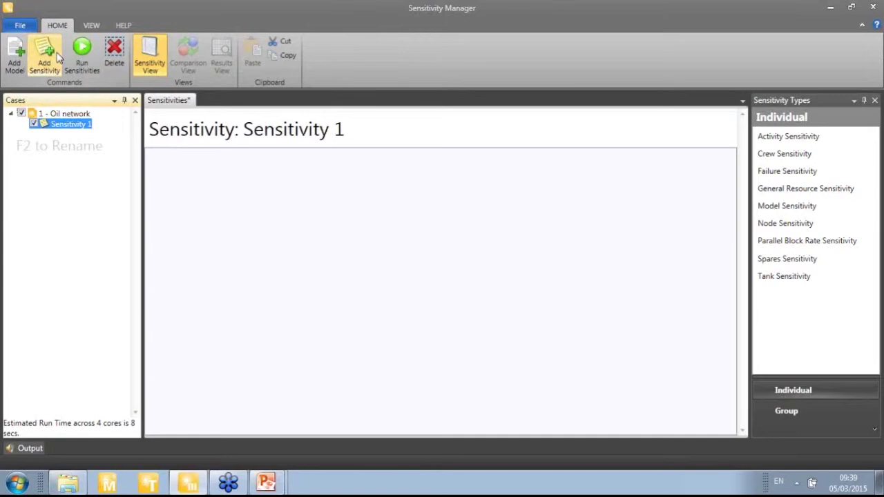
pyautogui.click(59, 59)
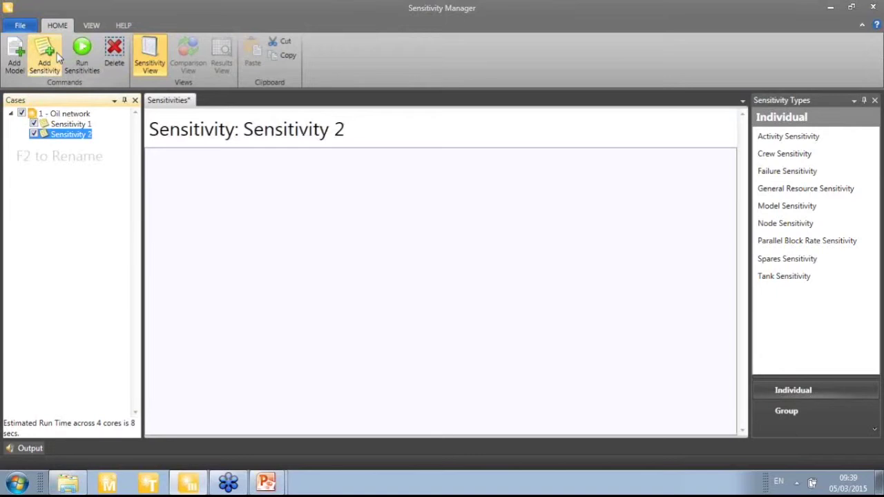
pyautogui.click(60, 125)
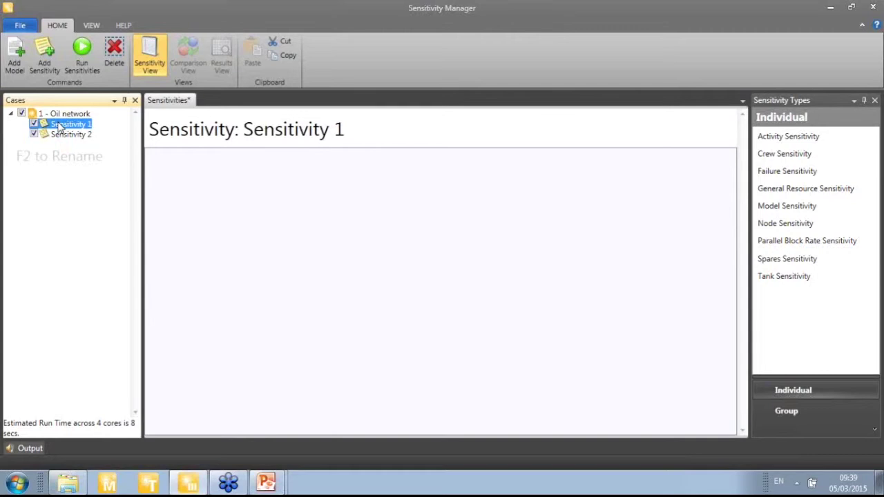
pyautogui.click(67, 115)
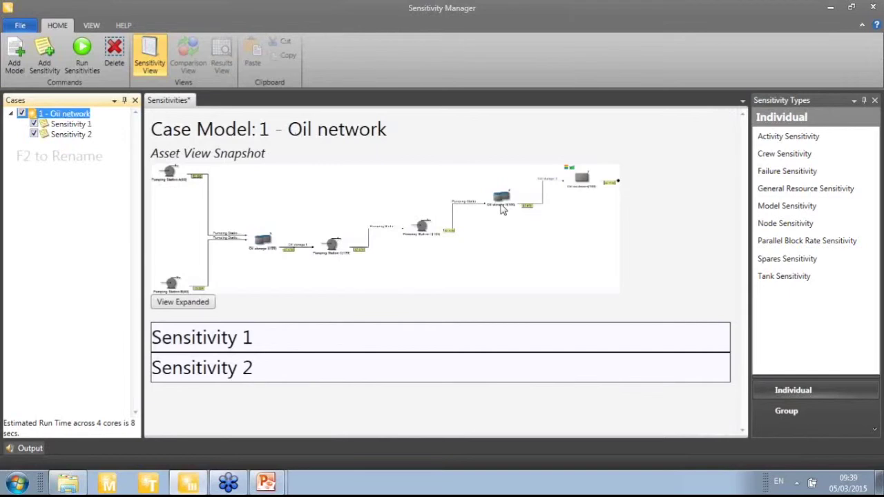
# - Examine Oil storage I and Oil storage II in the expanded snapshot, zooming out and enlarging the image viewer, and close it
pyautogui.click(179, 304)
pyautogui.moveTo(395, 373); pyautogui.dragTo(472, 376)
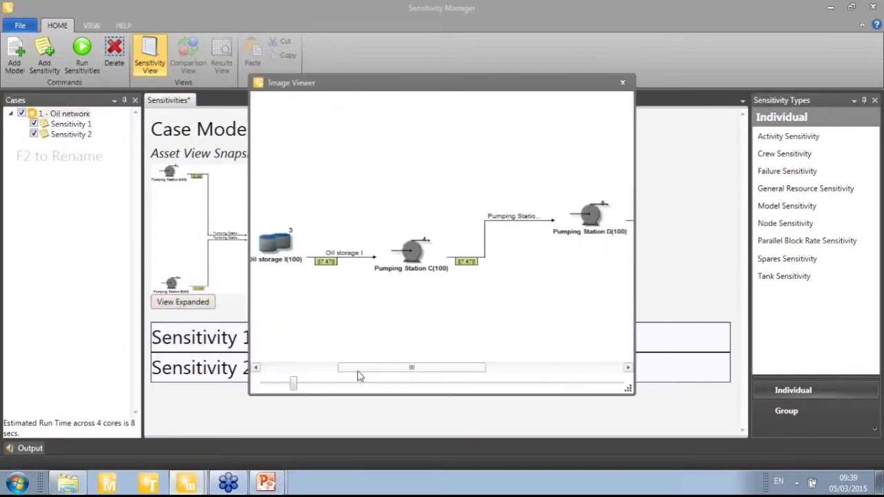
pyautogui.moveTo(293, 384); pyautogui.dragTo(284, 385)
pyautogui.moveTo(409, 373)
pyautogui.mouseDown()
pyautogui.moveTo(393, 371)
pyautogui.moveTo(423, 380)
pyautogui.mouseUp()
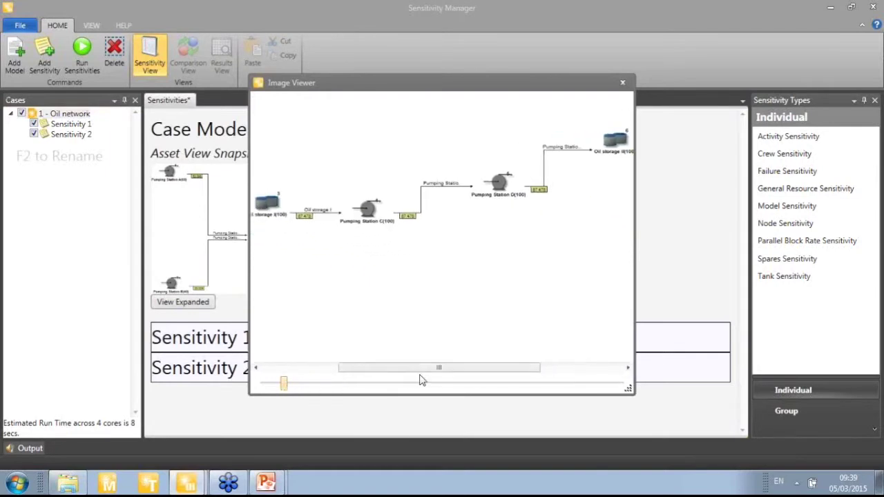
pyautogui.moveTo(629, 389); pyautogui.dragTo(717, 428)
pyautogui.moveTo(629, 404); pyautogui.dragTo(588, 407)
pyautogui.click(650, 136)
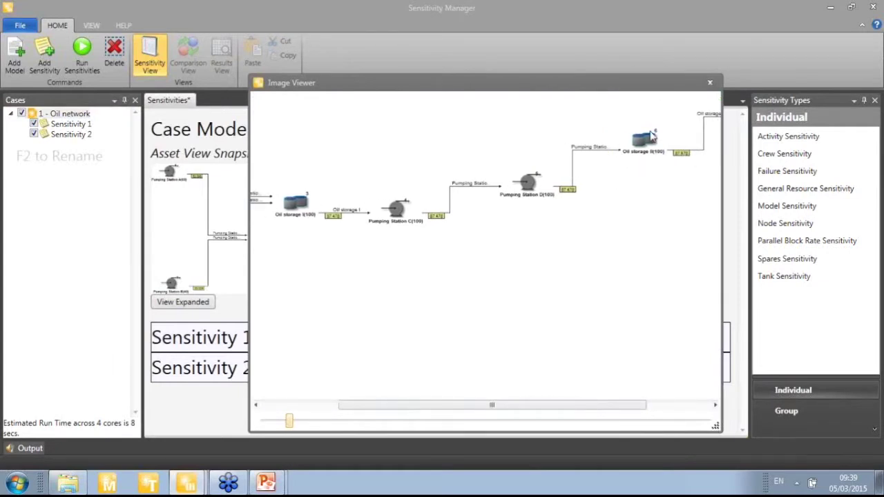
pyautogui.click(289, 201)
pyautogui.click(709, 83)
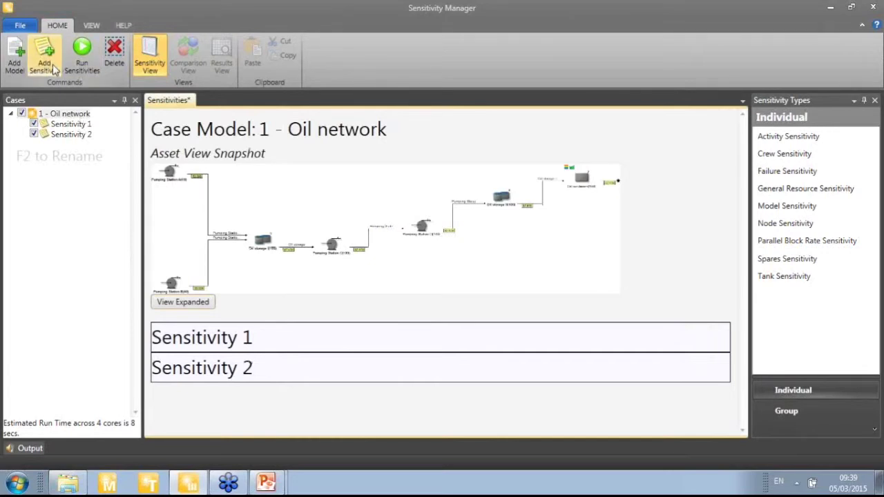
# - Add a Tank Sensitivity to Sensitivity 1 with one item for the tank Oil storage I
pyautogui.click(72, 125)
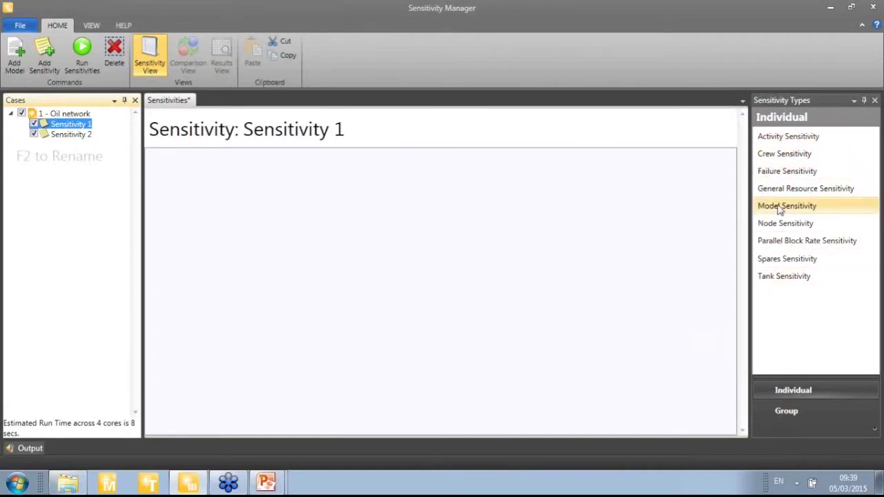
pyautogui.click(847, 283)
pyautogui.moveTo(847, 283); pyautogui.dragTo(376, 269)
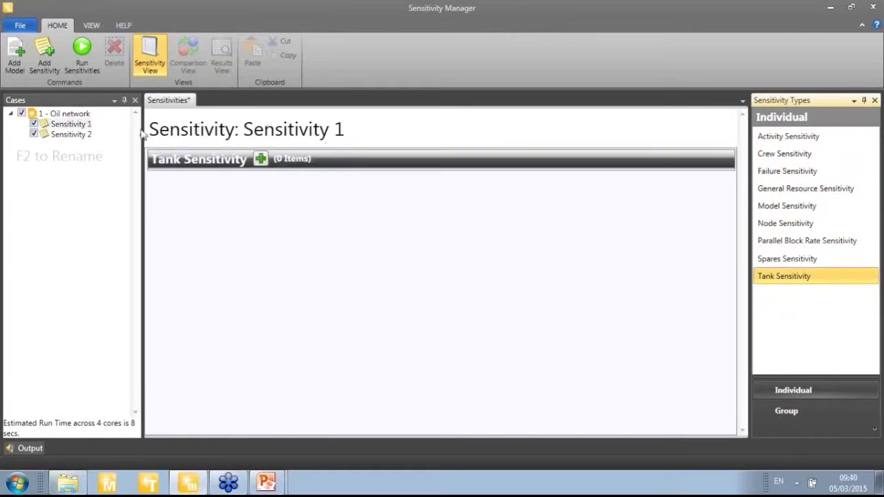
pyautogui.click(260, 160)
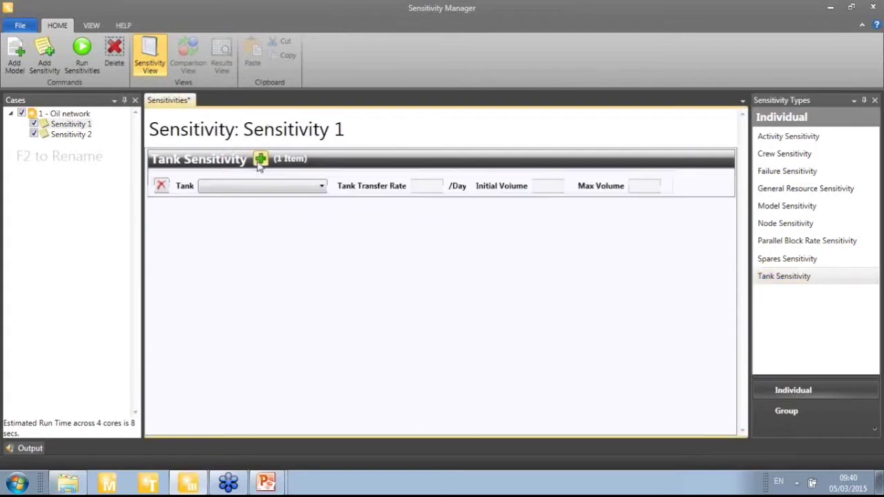
pyautogui.click(321, 189)
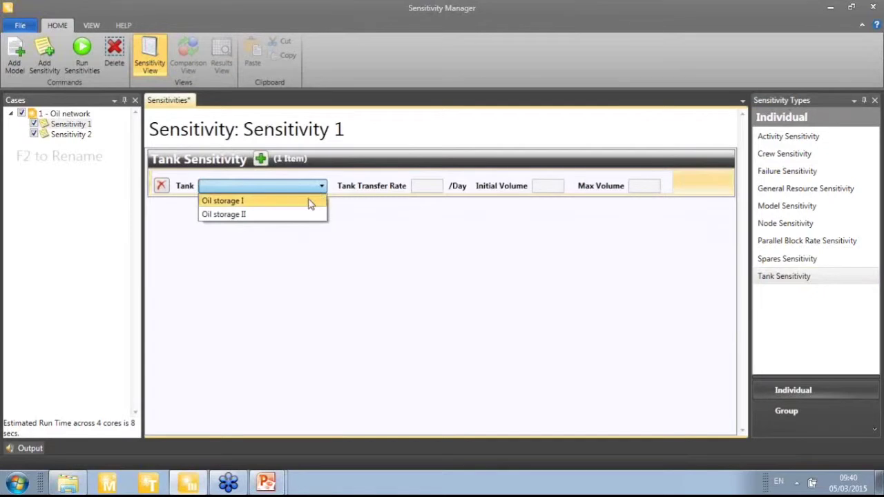
pyautogui.click(310, 202)
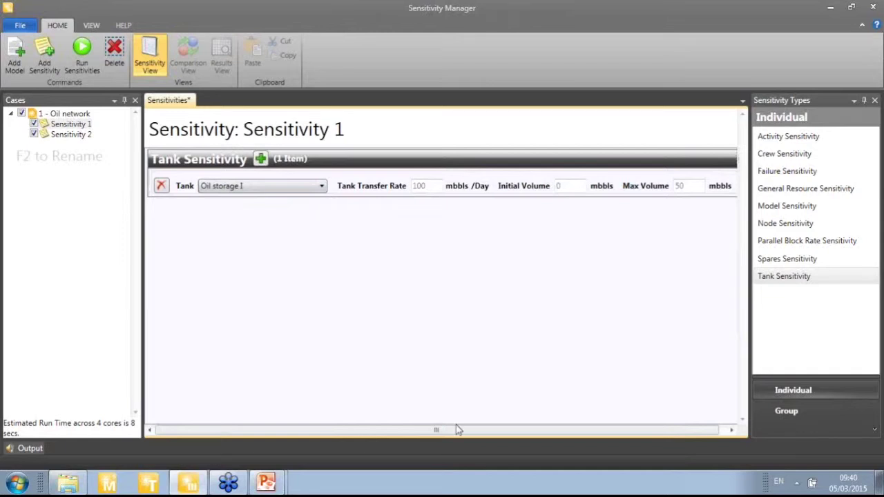
# - Set the max volume of Oil storage I to 100 mbbls in Sensitivity 1
pyautogui.moveTo(456, 429); pyautogui.dragTo(492, 427)
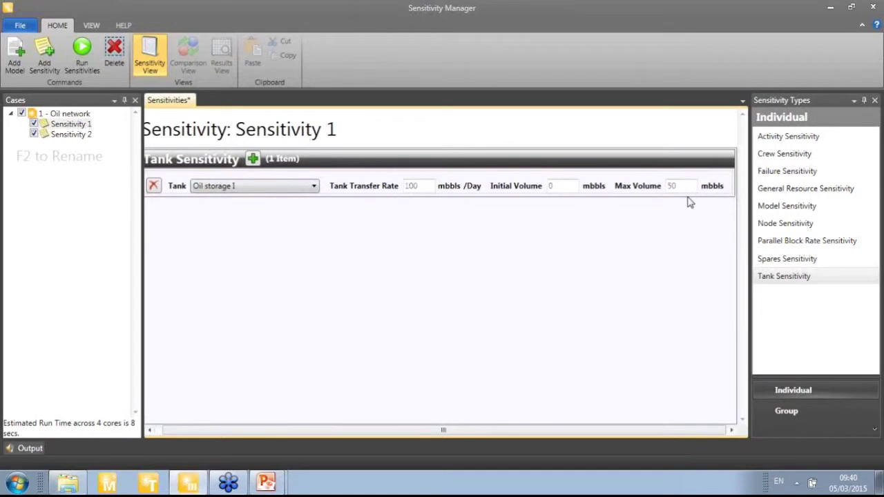
pyautogui.moveTo(679, 196)
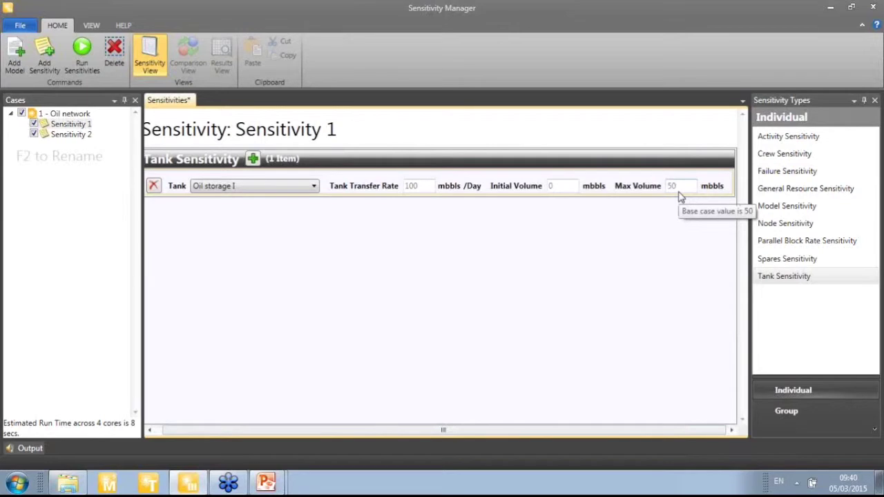
pyautogui.click(674, 188)
pyautogui.write('100')
pyautogui.click(642, 229)
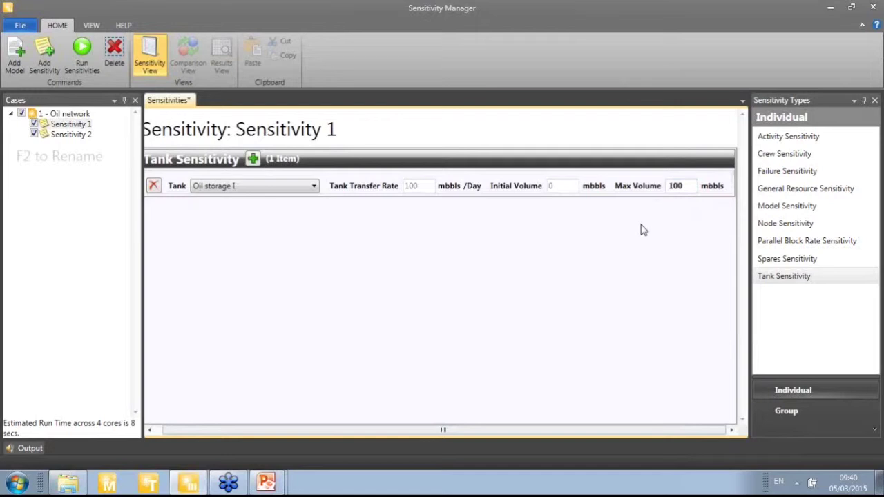
# - Add a Tank Sensitivity item for Oil storage II to Sensitivity 2 with a max volume of 100 mbbls
pyautogui.click(67, 136)
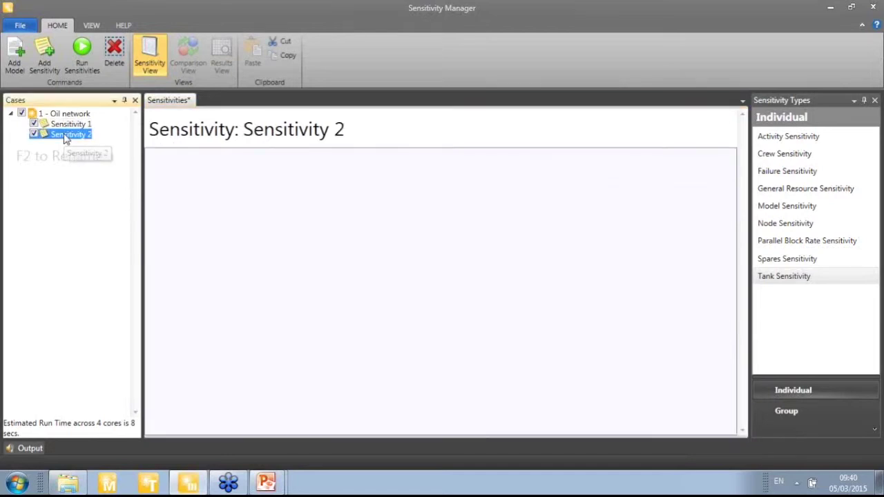
pyautogui.moveTo(837, 278); pyautogui.dragTo(463, 254)
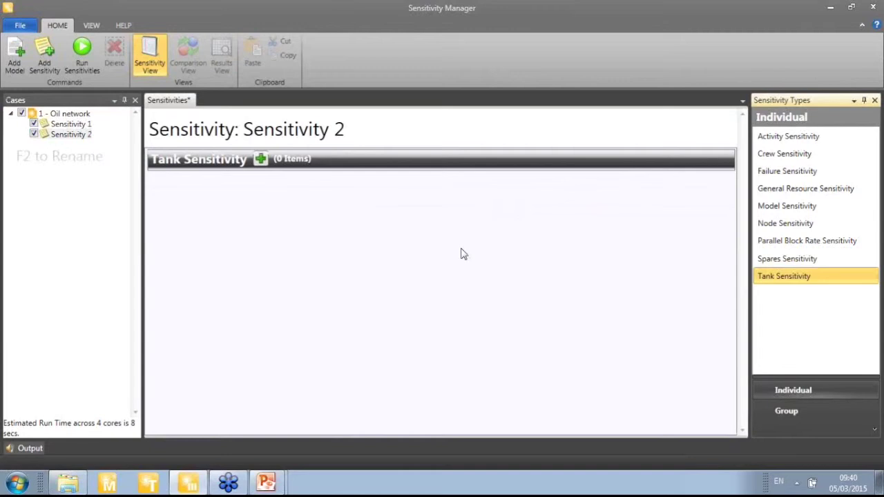
pyautogui.click(261, 159)
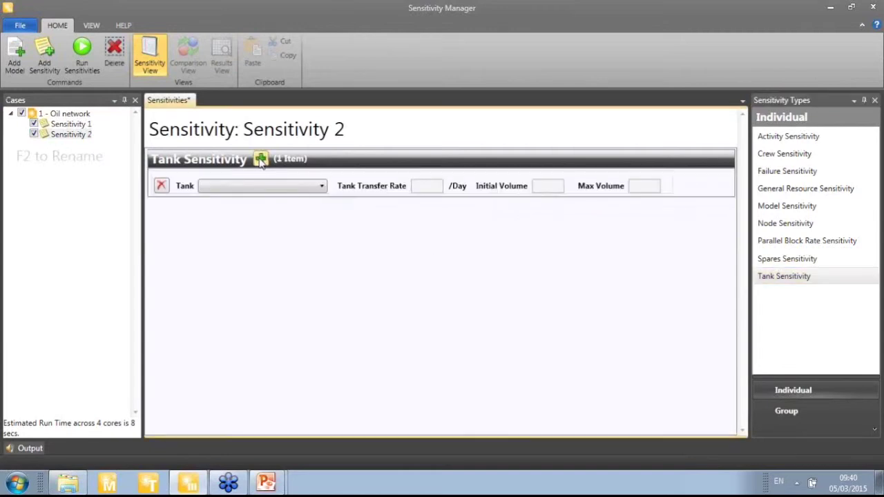
pyautogui.click(312, 186)
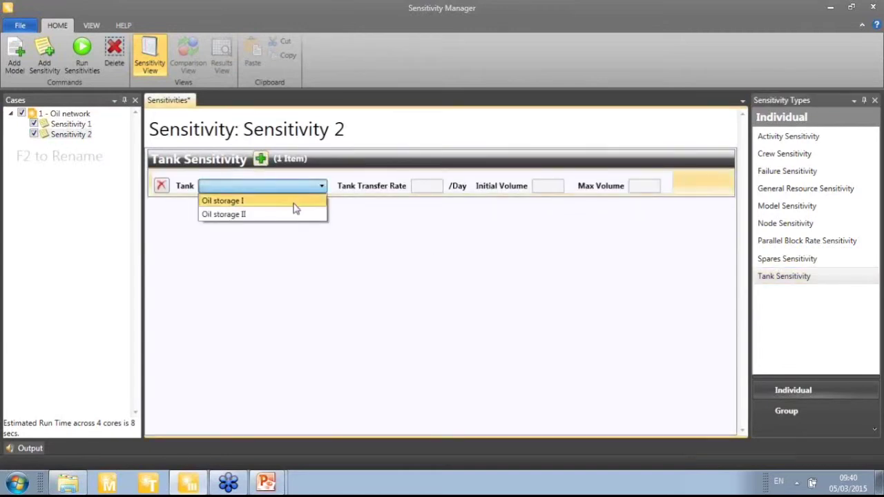
pyautogui.click(291, 214)
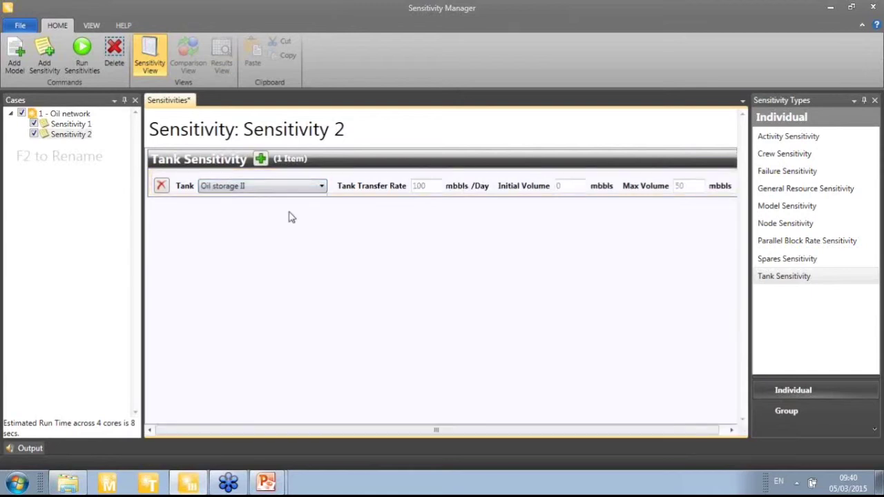
pyautogui.click(694, 186)
pyautogui.write('100')
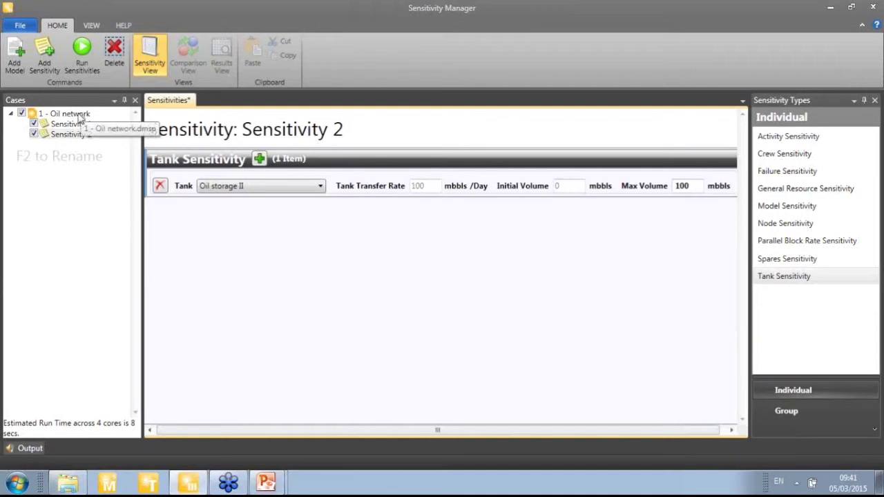
# - Review the tank changes listed for Sensitivity 1 and Sensitivity 2 in the 1 - Oil network case overview
pyautogui.click(81, 114)
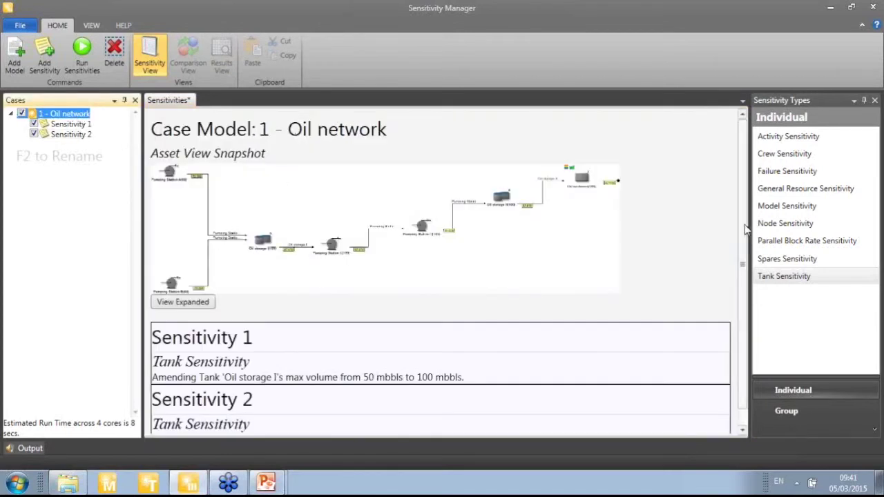
pyautogui.scroll(-1, 744, 245)
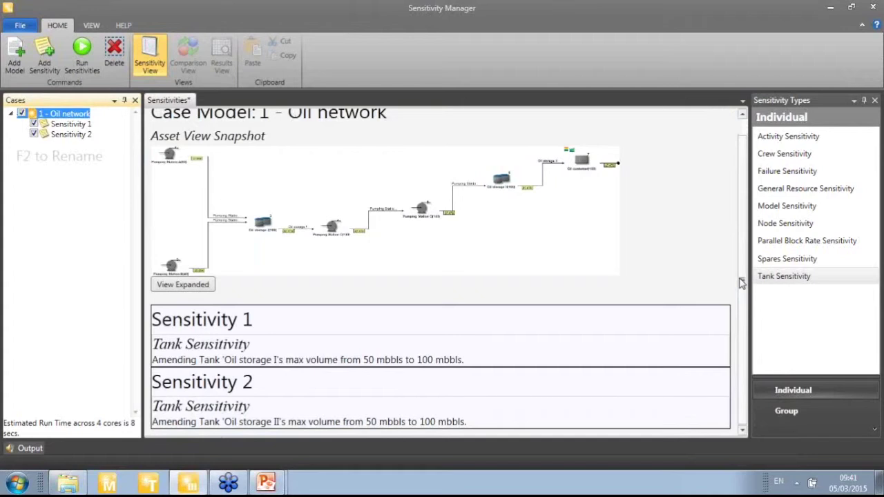
pyautogui.click(268, 220)
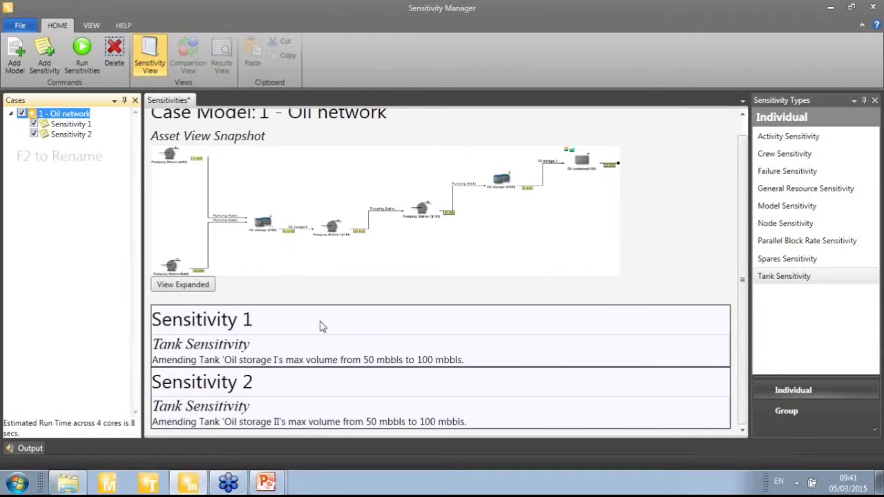
pyautogui.click(230, 391)
# - Run the sensitivities, saving the project as Oil network in the Maros folder
pyautogui.click(90, 74)
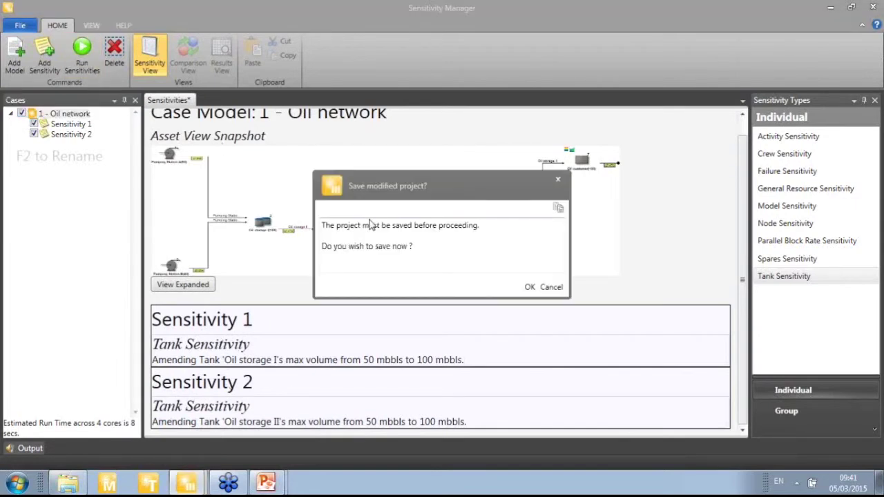
pyautogui.click(530, 288)
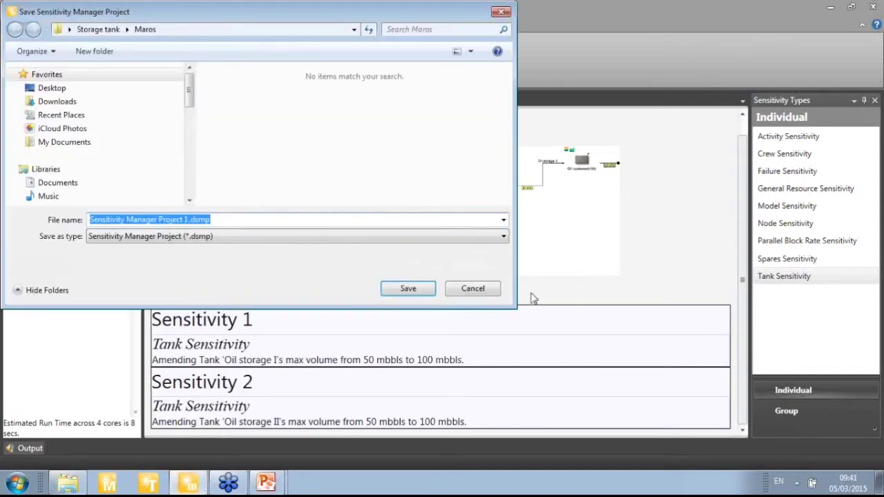
pyautogui.moveTo(187, 220); pyautogui.dragTo(2, 200)
pyautogui.write('Oil network')
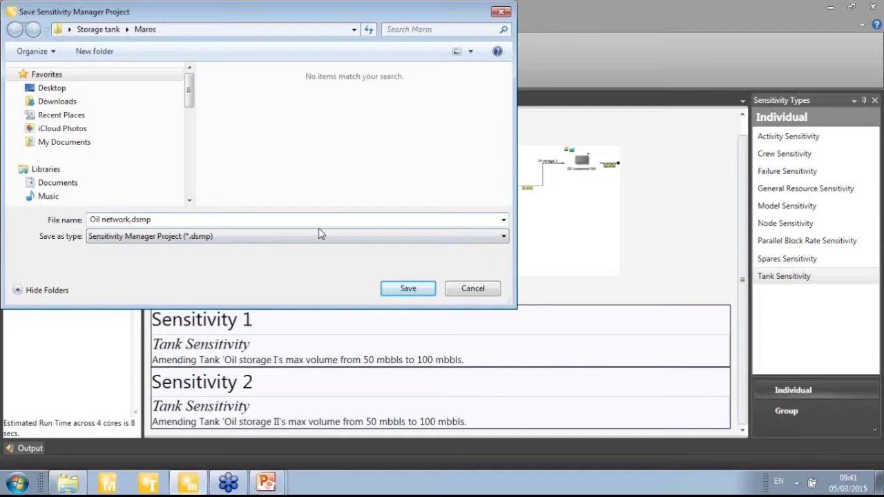
pyautogui.click(406, 289)
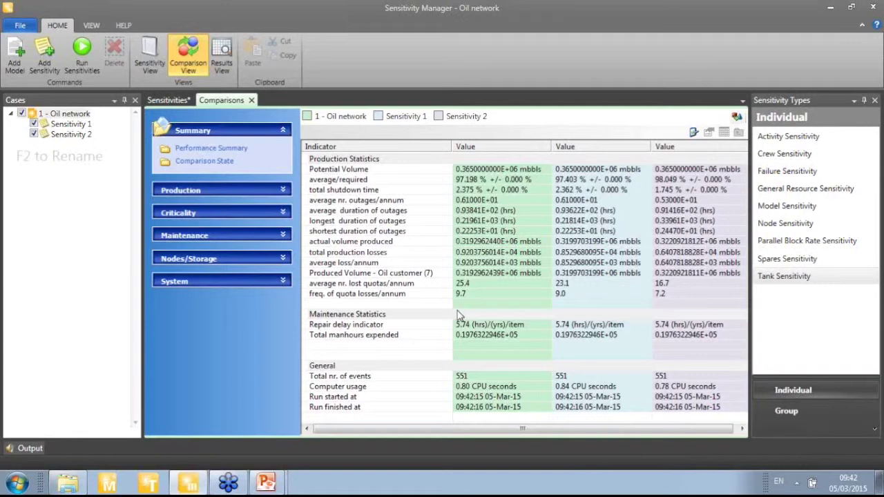
# - Compare the average/required values of the 1 - Oil network base case, Sensitivity 1 and Sensitivity 2
pyautogui.click(426, 182)
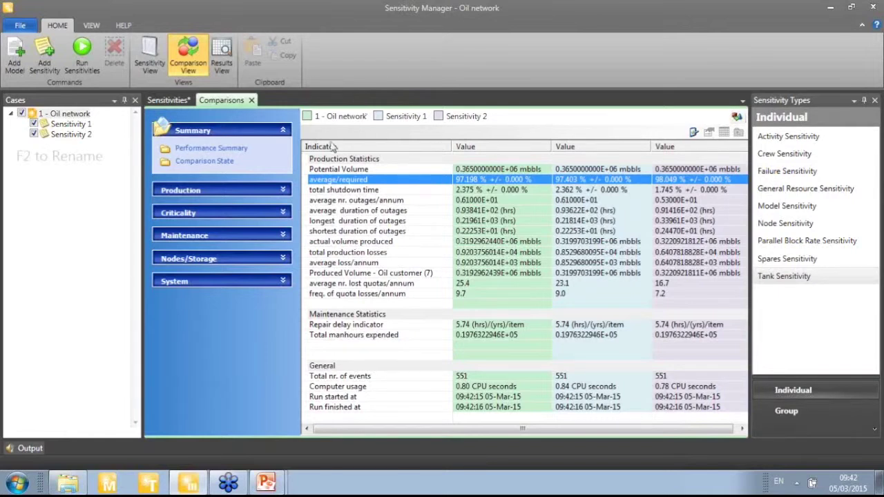
pyautogui.click(320, 119)
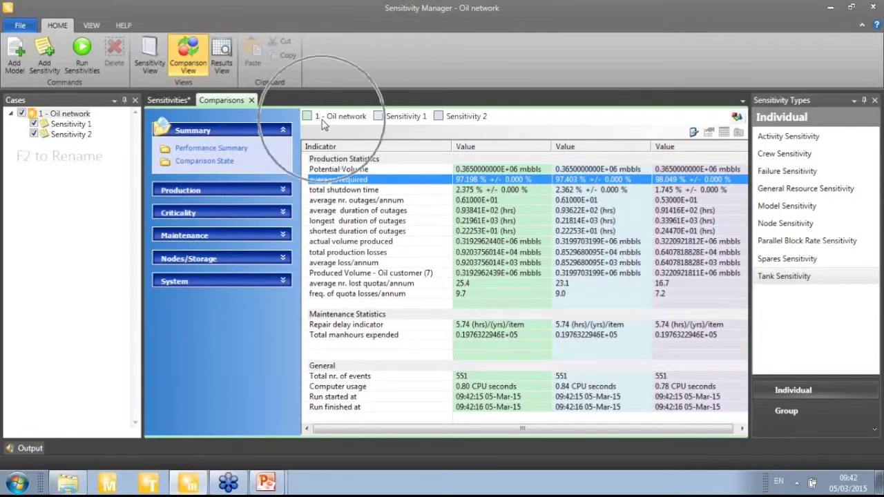
pyautogui.click(408, 123)
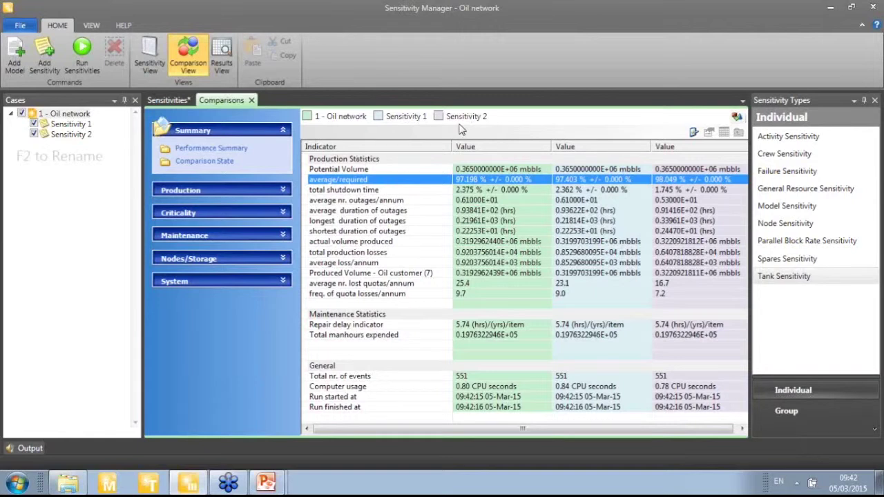
# - Auto-hide the Sensitivity Types and Cases panes and show the sensitivities' results as deltas from the base case
pyautogui.click(864, 101)
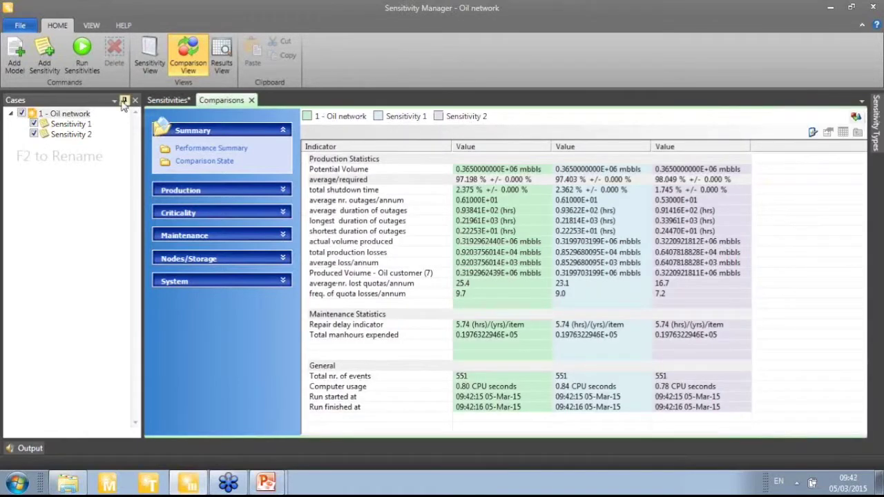
pyautogui.click(124, 102)
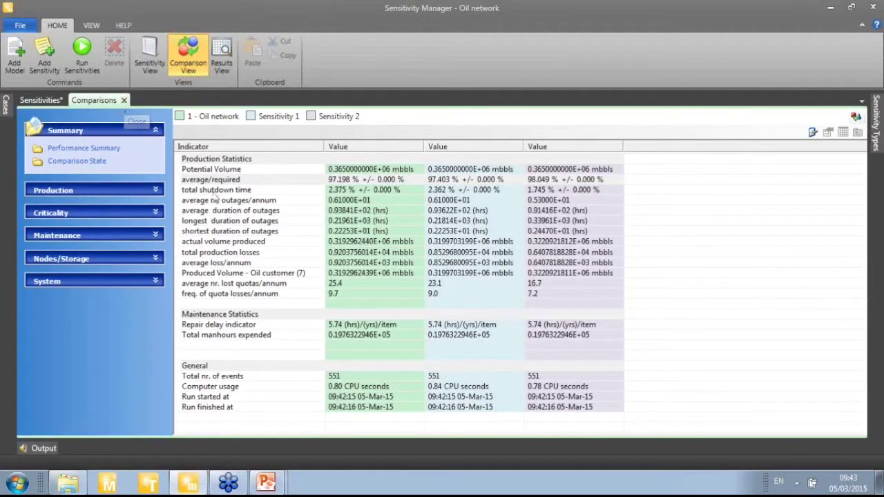
pyautogui.click(299, 183)
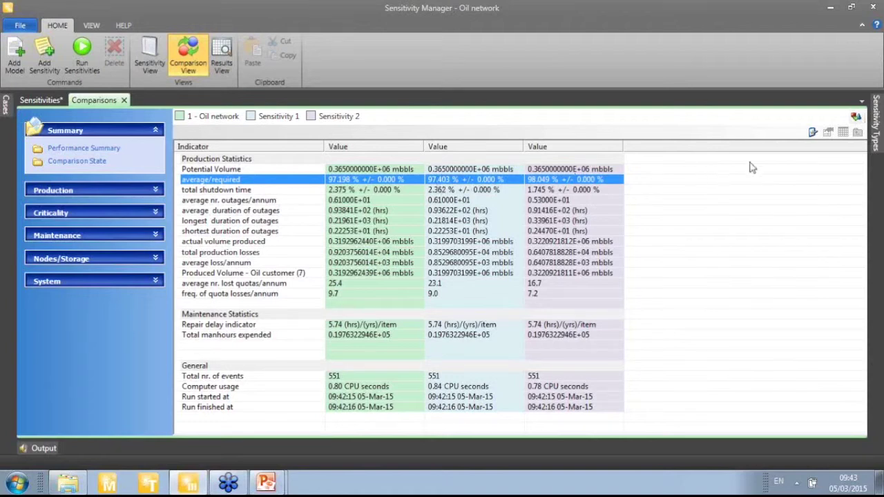
pyautogui.click(857, 116)
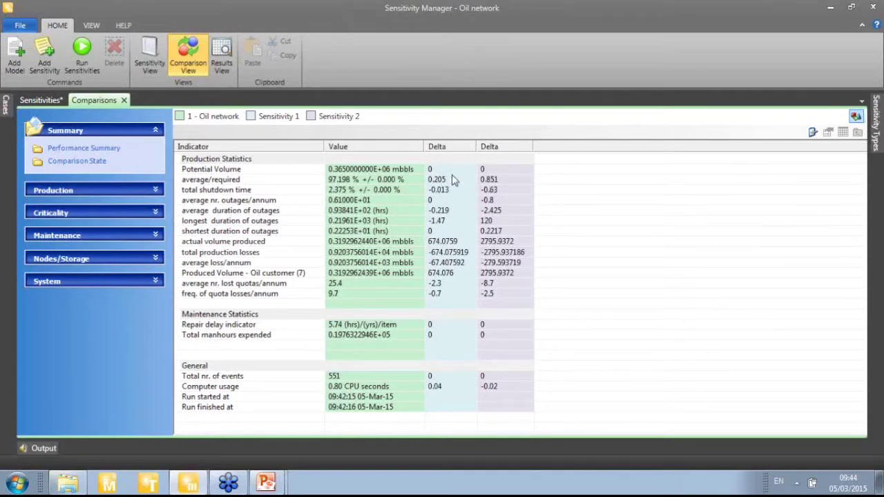
# - Pin the Cases pane back in place and select Sensitivity 2
pyautogui.moveTo(5, 104)
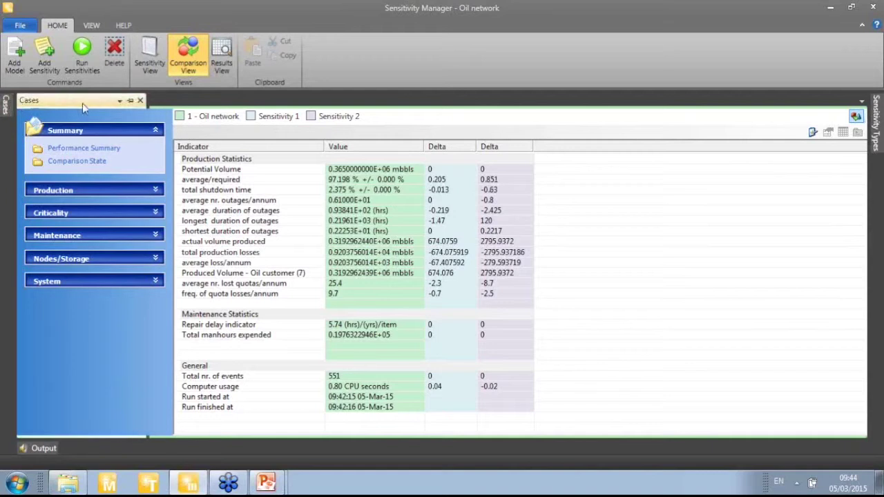
pyautogui.click(127, 101)
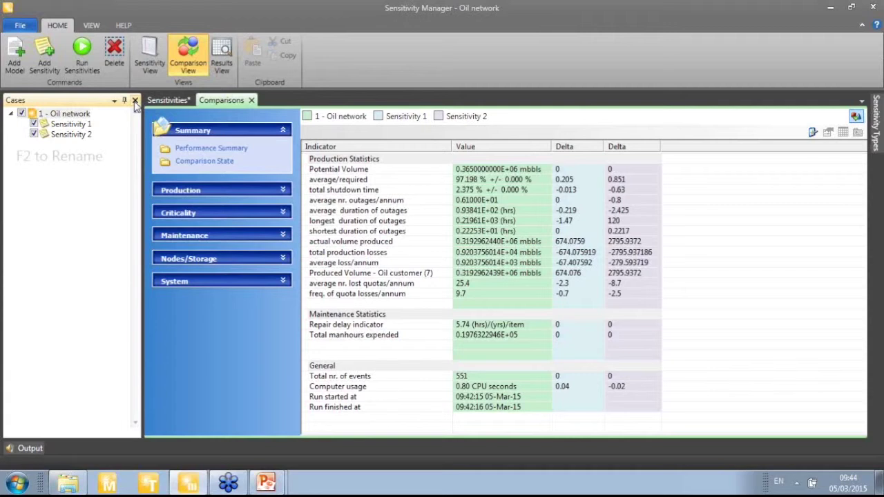
pyautogui.click(76, 135)
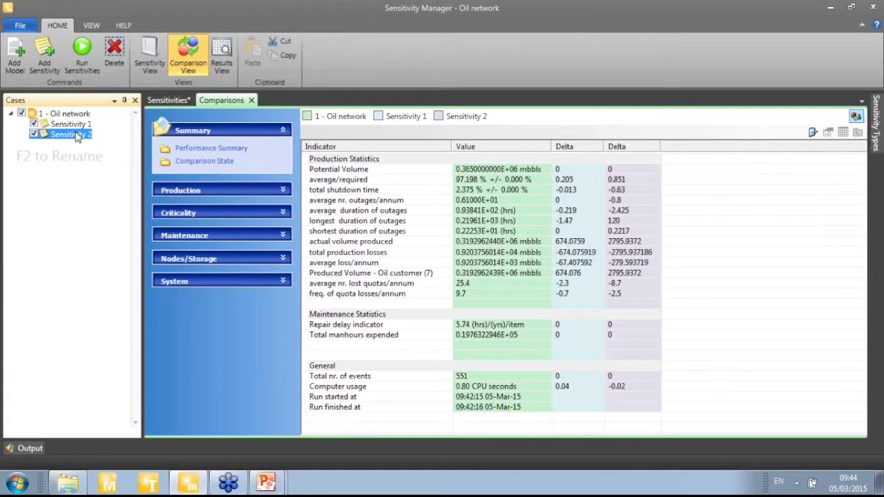
pyautogui.rightClick(77, 137)
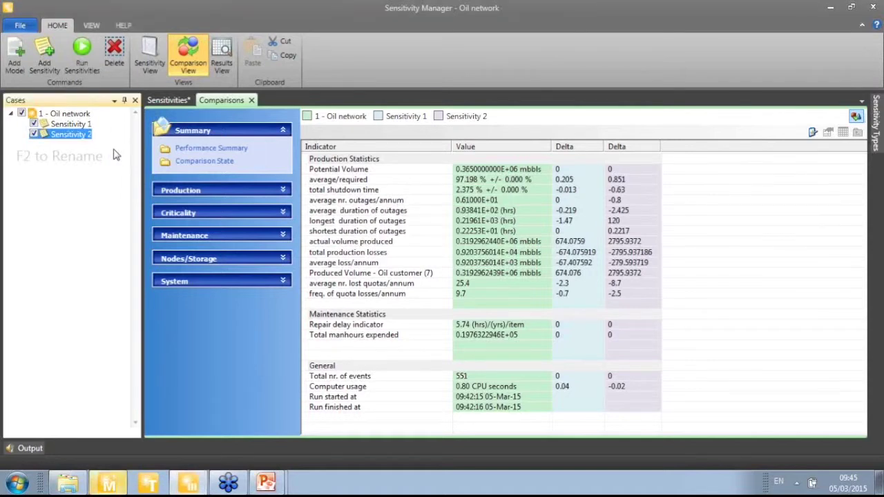
# - Switch to the 1 - Oil network model in MAROS, maximise its window, and move the Map View clear of the network
pyautogui.click(107, 485)
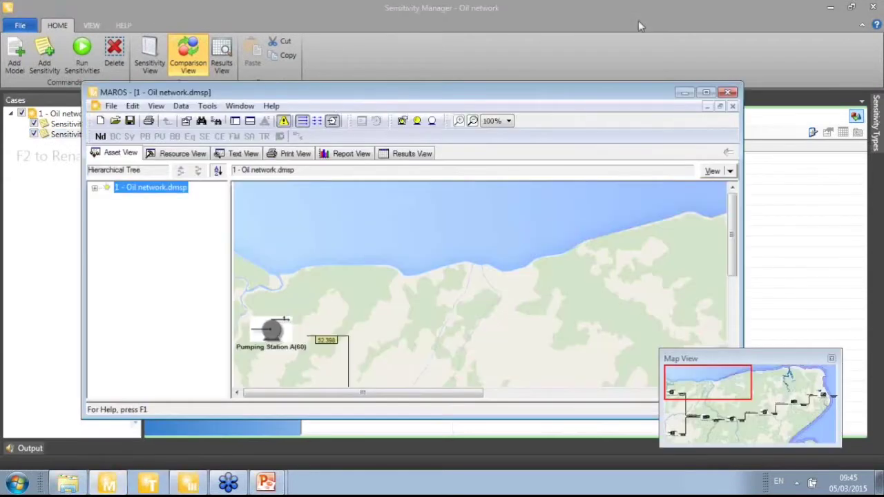
pyautogui.click(706, 92)
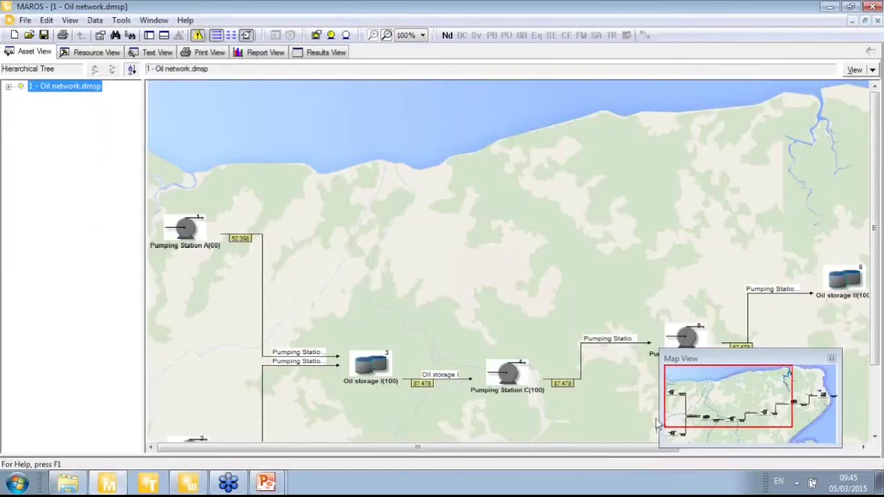
pyautogui.moveTo(812, 357); pyautogui.dragTo(461, 103)
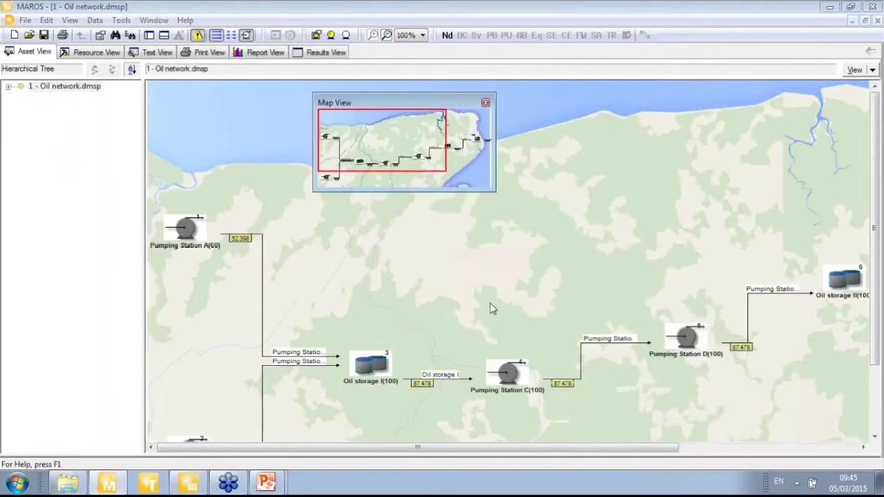
# - Check the maximum volume in Oil storage II's node properties, leaving the settings as they are
pyautogui.moveTo(464, 453); pyautogui.dragTo(564, 452)
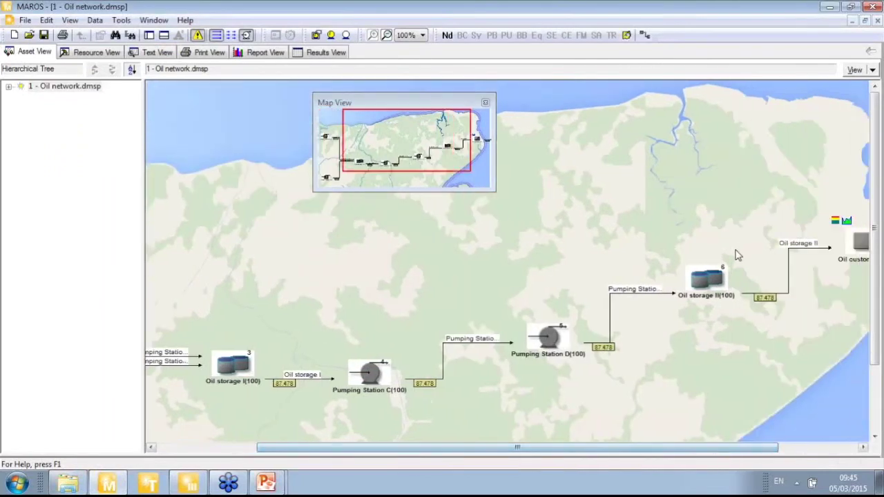
pyautogui.rightClick(707, 293)
pyautogui.click(743, 357)
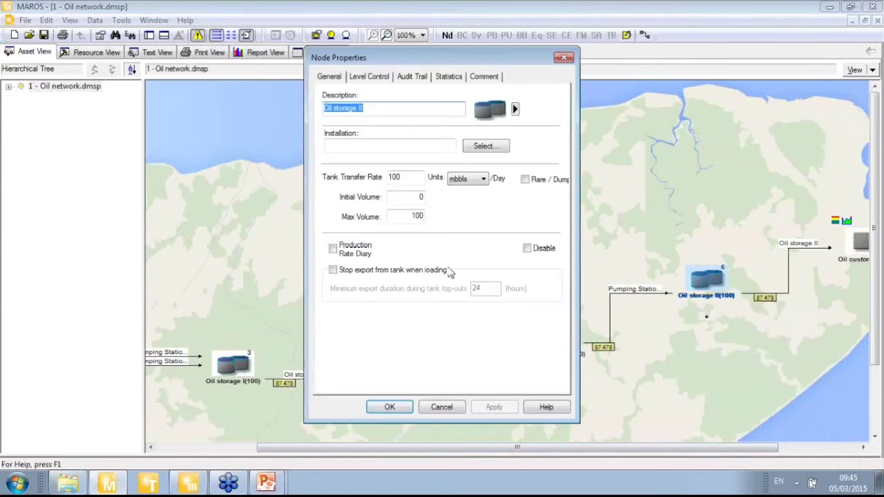
pyautogui.doubleClick(417, 216)
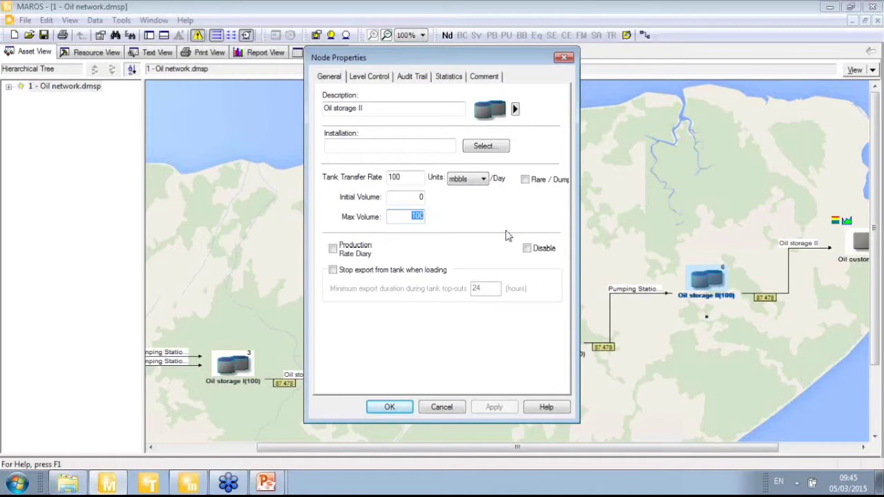
pyautogui.click(442, 407)
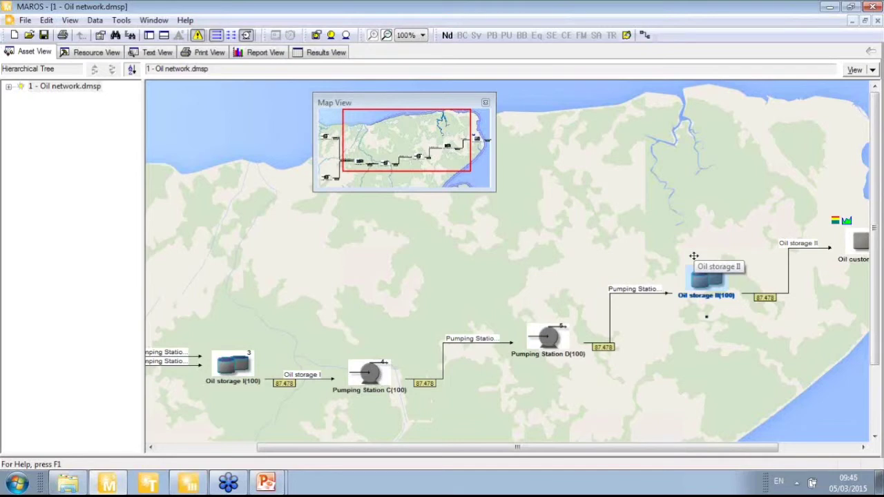
# - Save a copy of the model as 2 - Oil network.dmsp in the Storage tank folder on the Desktop
pyautogui.click(25, 20)
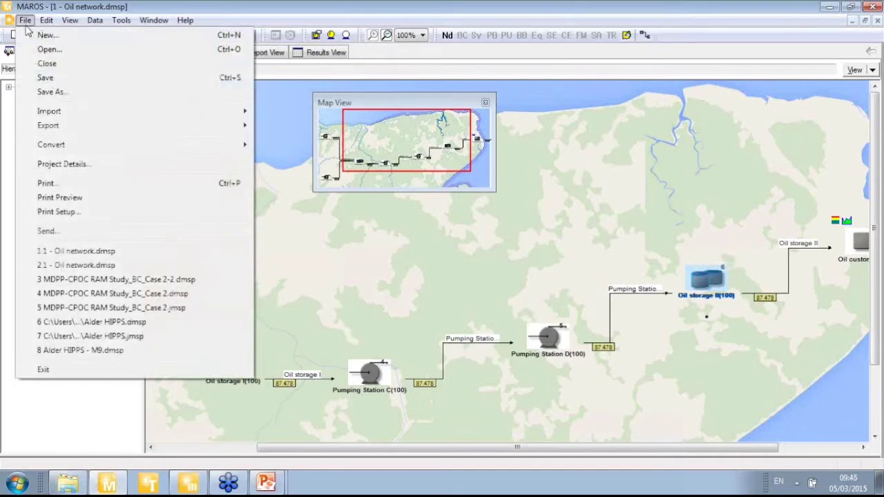
pyautogui.click(79, 92)
pyautogui.click(25, 20)
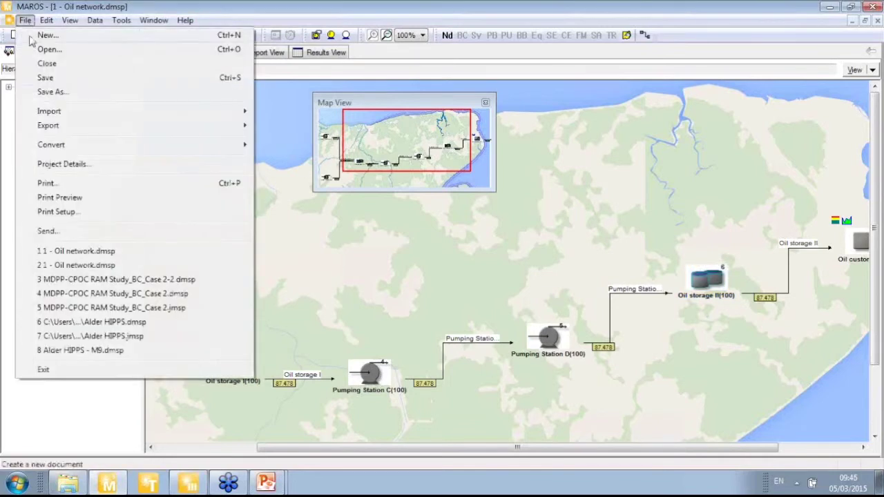
pyautogui.click(51, 92)
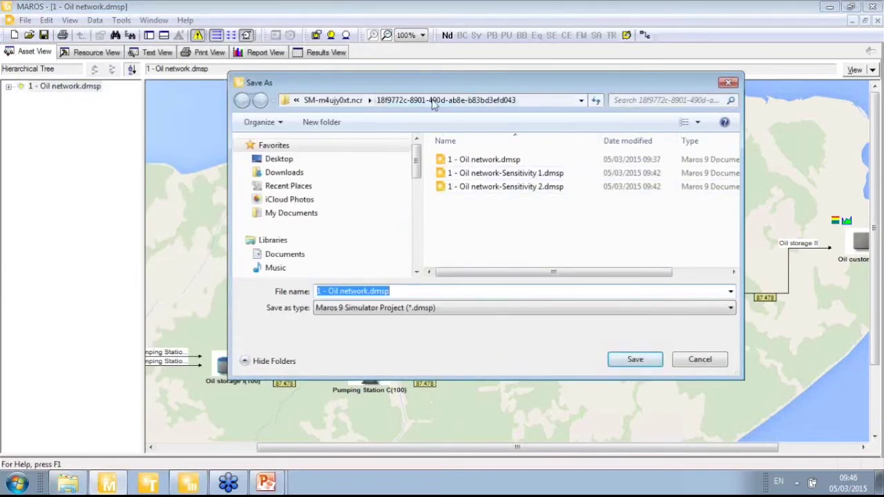
pyautogui.click(280, 159)
pyautogui.scroll(-5, 553, 249)
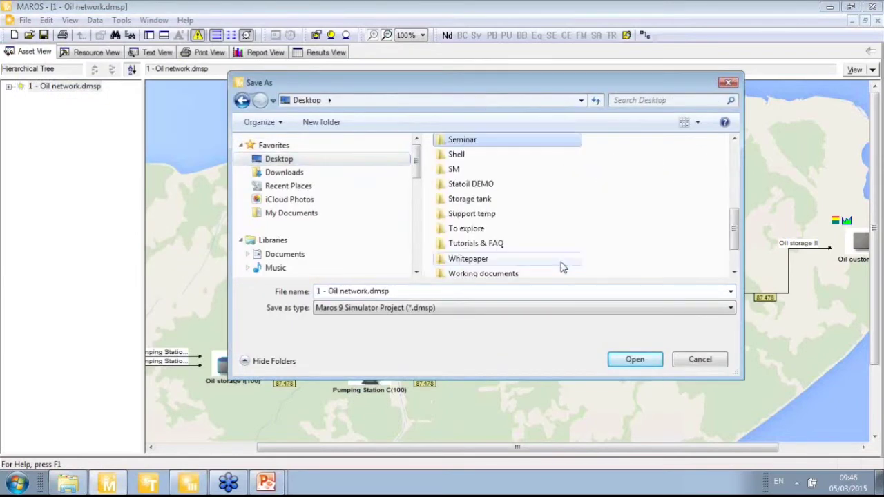
pyautogui.doubleClick(502, 206)
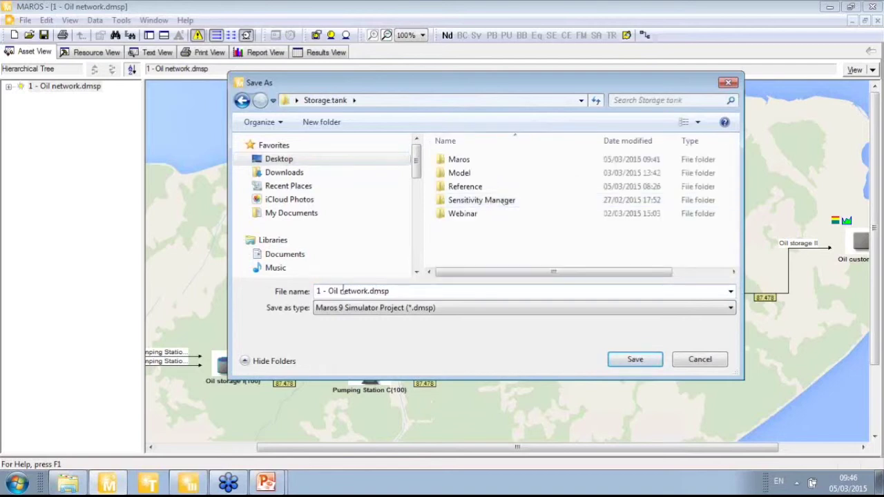
pyautogui.click(318, 291)
pyautogui.press('Home')
pyautogui.press('Delete')
pyautogui.write('2')
pyautogui.click(635, 359)
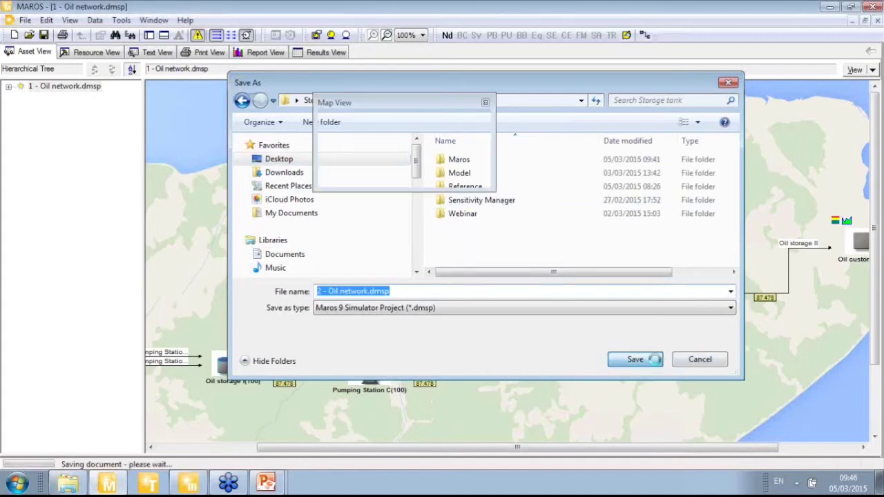
# - Close MAROS and add 2 - Oil network.dmsp from the Storage tank folder as a base case in Sensitivity Manager
pyautogui.click(873, 6)
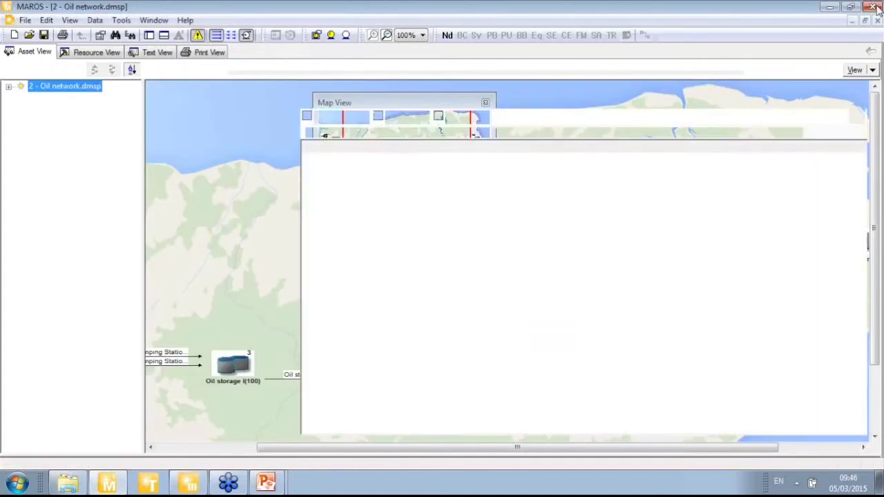
pyautogui.click(13, 56)
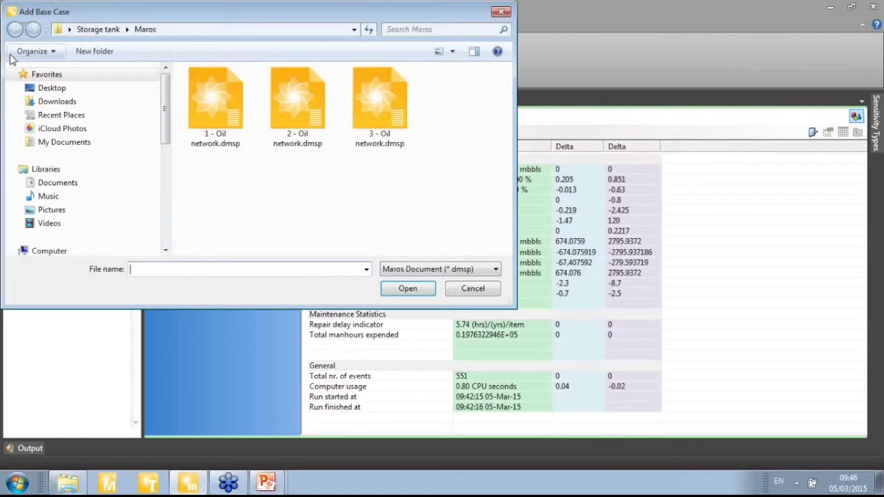
pyautogui.click(89, 30)
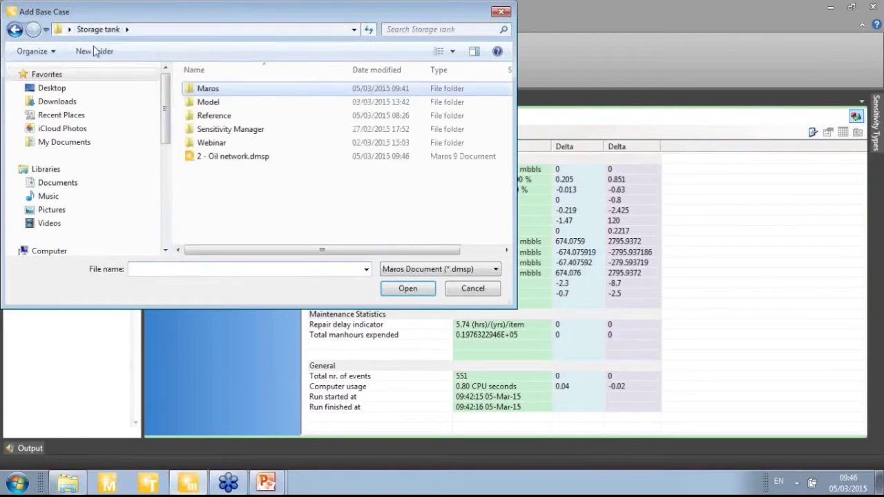
pyautogui.doubleClick(207, 158)
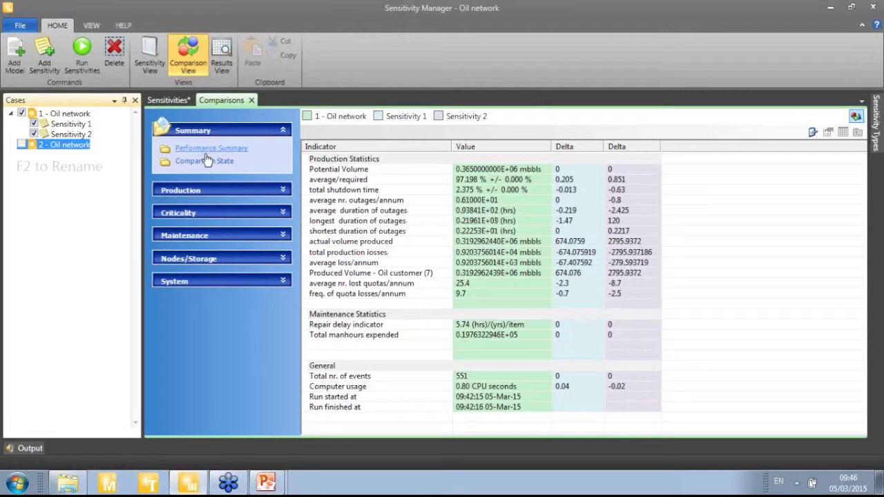
# - In the Sensitivities view, include the 2 - Oil network case and add three sensitivities to it
pyautogui.click(170, 104)
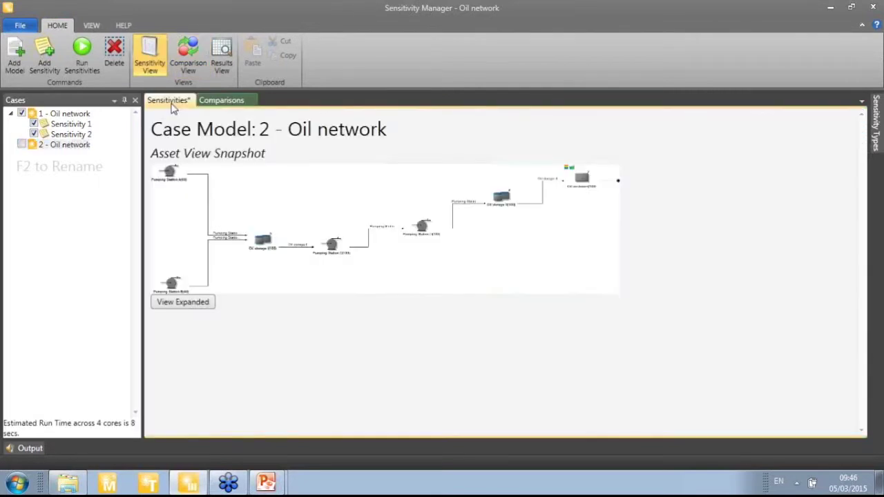
pyautogui.click(79, 147)
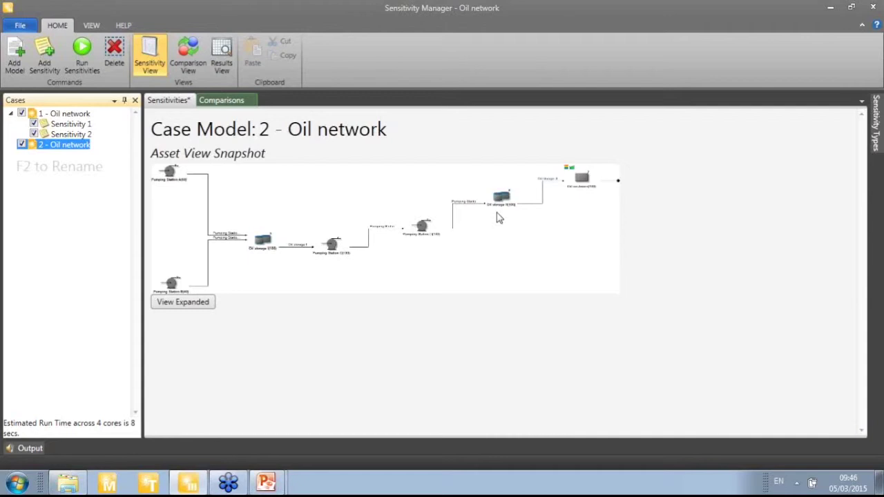
pyautogui.click(58, 62)
pyautogui.click(58, 62)
pyautogui.click(58, 63)
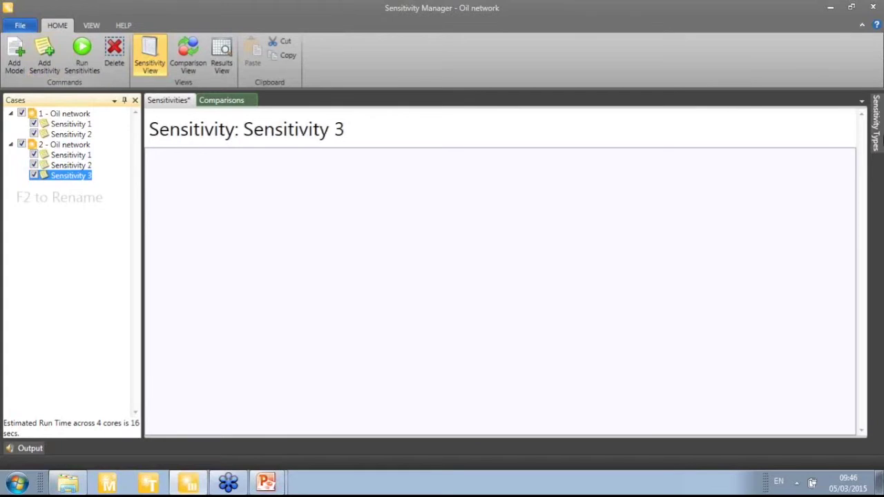
# - Add a Tank Sensitivity for Oil storage II to Sensitivity 3 of 2 - Oil network, with a max volume of 250 mbbls
pyautogui.moveTo(879, 135)
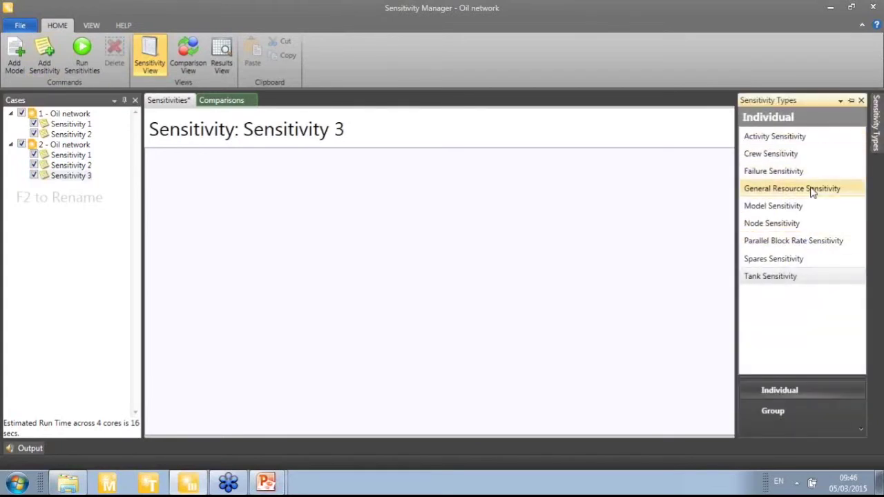
pyautogui.moveTo(752, 275); pyautogui.dragTo(509, 264)
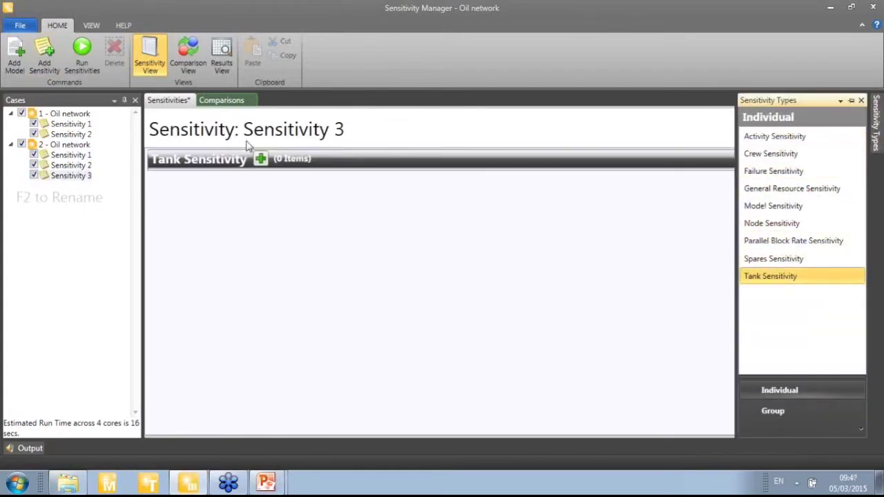
pyautogui.click(259, 159)
pyautogui.click(286, 187)
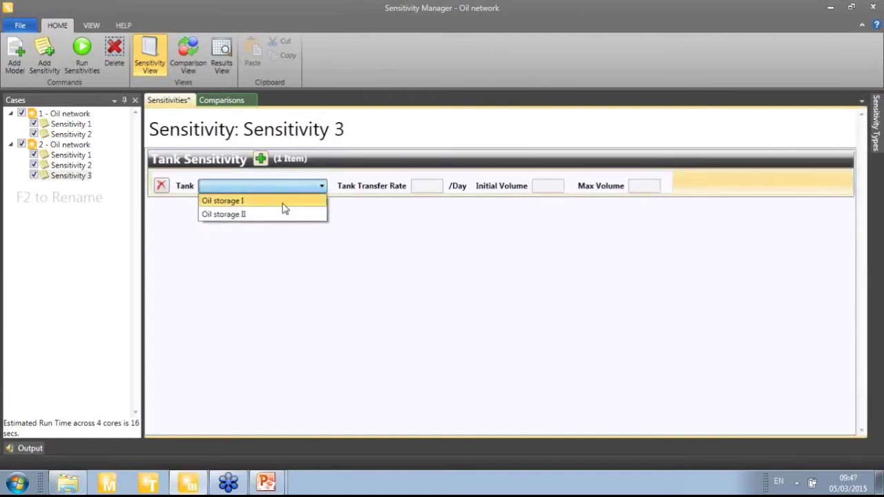
pyautogui.click(283, 212)
pyautogui.click(695, 185)
pyautogui.write('150')
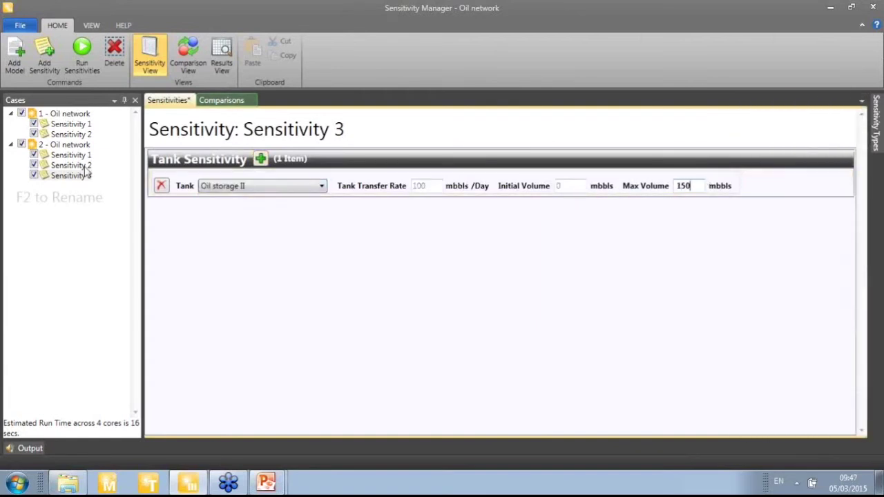
pyautogui.click(677, 185)
pyautogui.write('2')
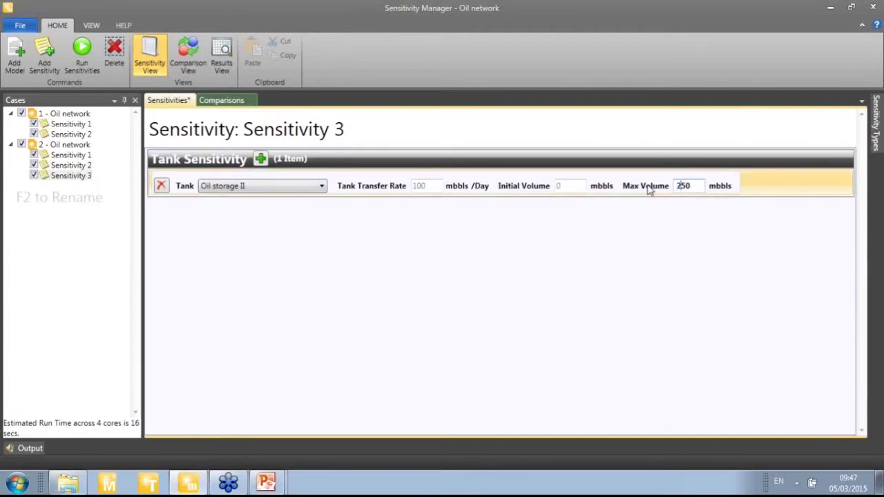
# - Give Sensitivity 1 of 2 - Oil network a Tank Sensitivity that sets Oil storage II's max volume to 150 mbbls
pyautogui.click(76, 156)
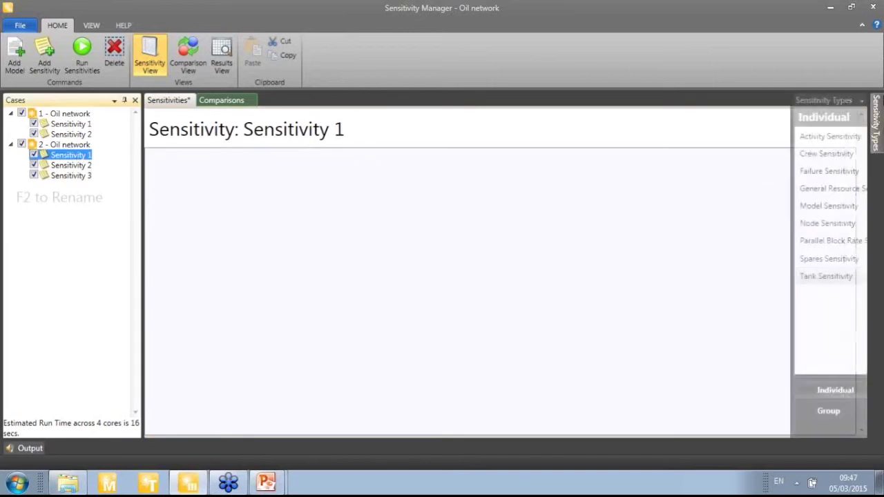
pyautogui.moveTo(753, 277); pyautogui.dragTo(521, 255)
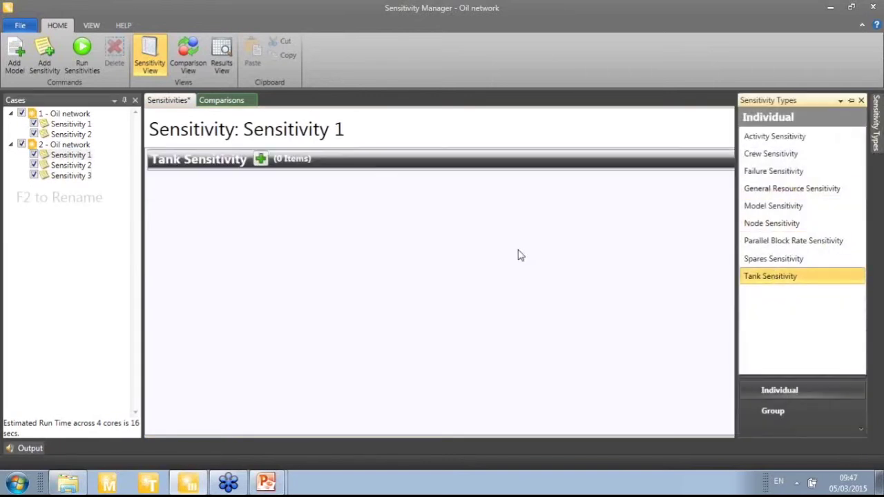
pyautogui.click(260, 160)
pyautogui.click(254, 187)
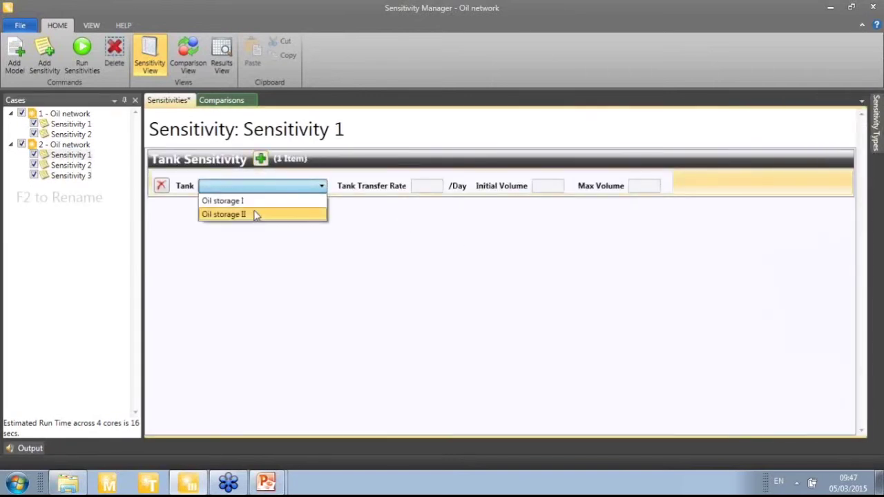
pyautogui.click(255, 215)
pyautogui.click(681, 185)
pyautogui.write('150')
# - Give Sensitivity 2 of 2 - Oil network a Tank Sensitivity that sets Oil storage II's max volume to 200 mbbls
pyautogui.click(77, 167)
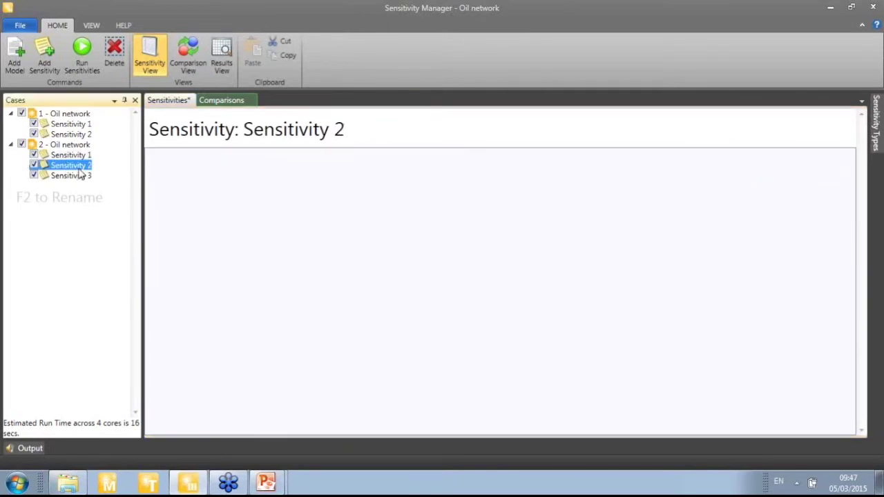
pyautogui.click(876, 123)
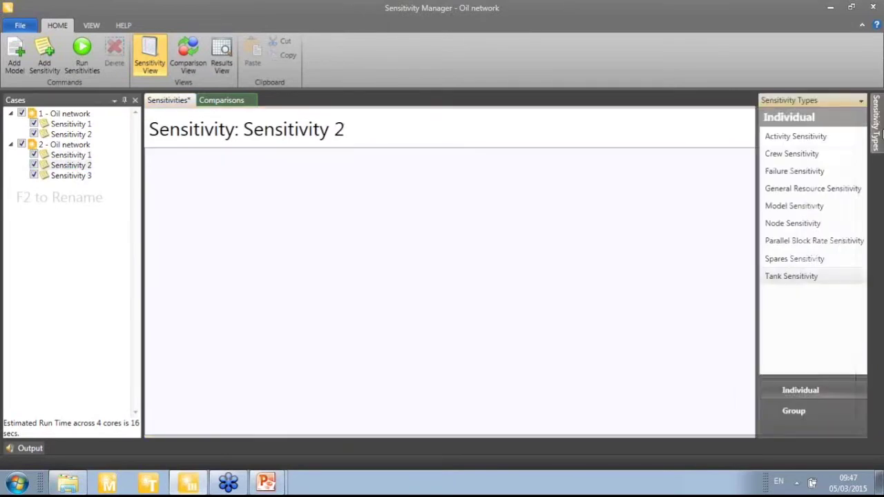
pyautogui.click(781, 277)
pyautogui.click(262, 159)
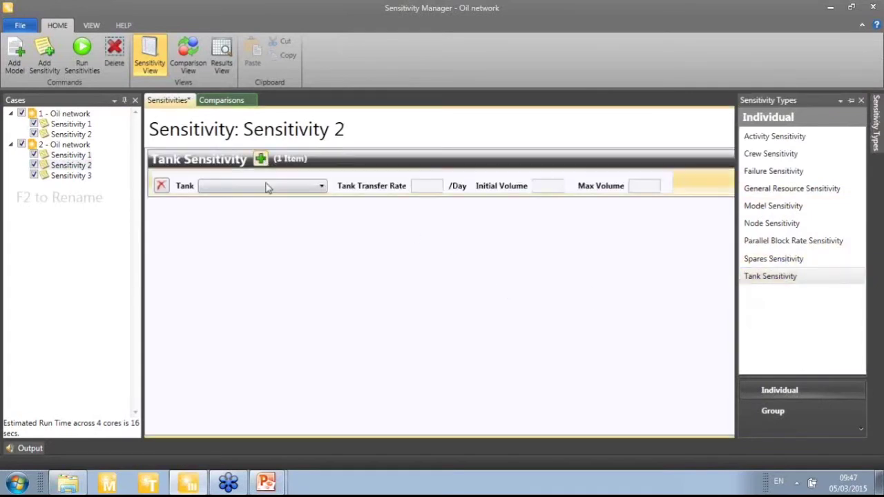
pyautogui.click(267, 187)
pyautogui.click(266, 213)
pyautogui.click(682, 186)
pyautogui.write('200')
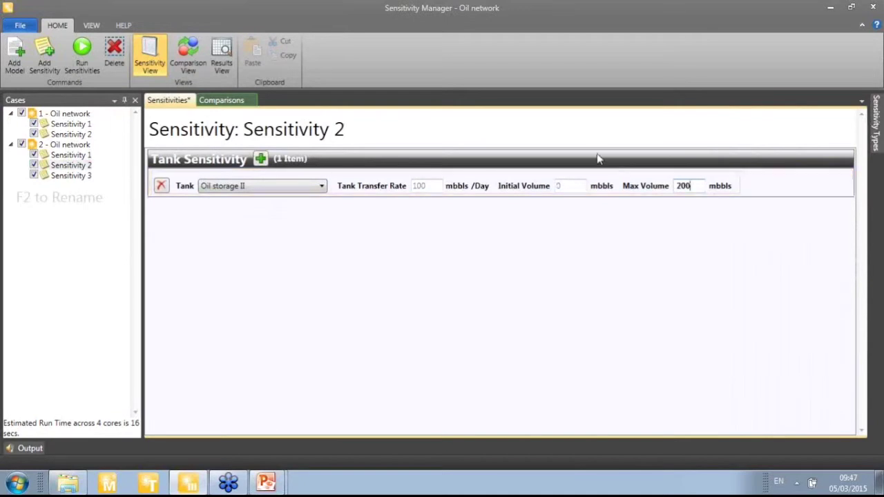
# - Review the sensitivities of 2 - Oil network, then run all cases, saving the project and overwriting the previous results
pyautogui.click(68, 144)
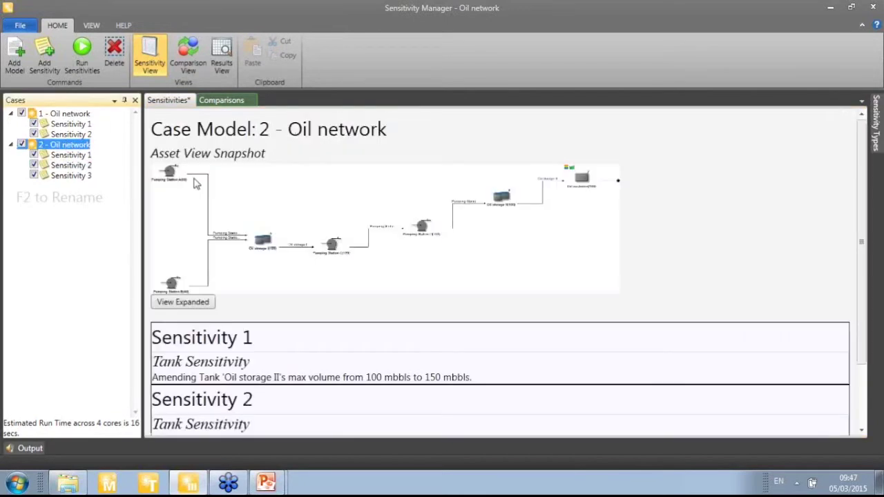
pyautogui.scroll(-2, 860, 249)
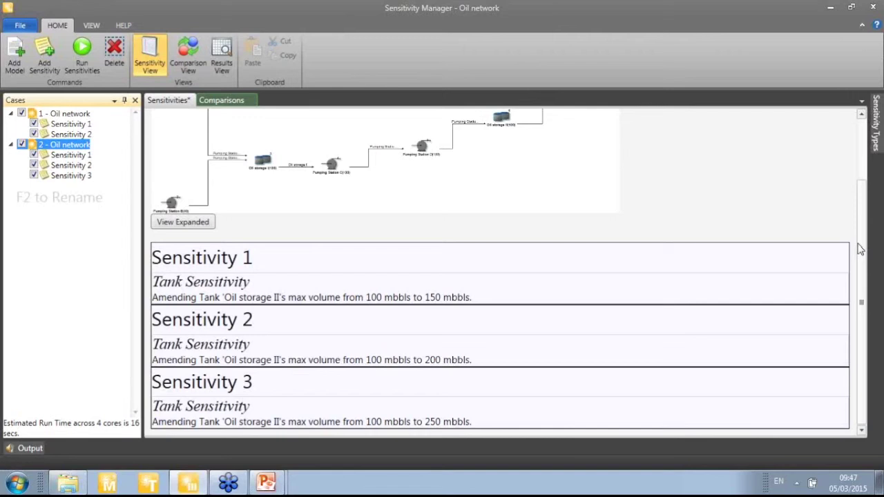
pyautogui.click(86, 55)
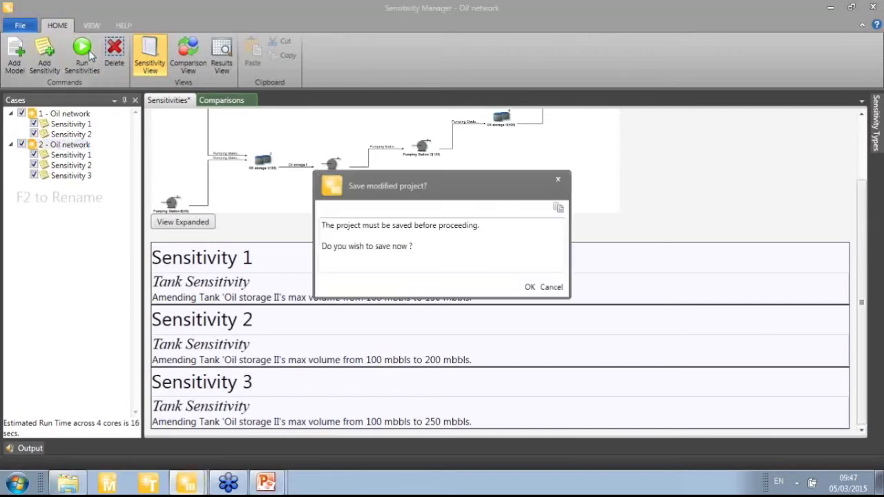
pyautogui.click(530, 286)
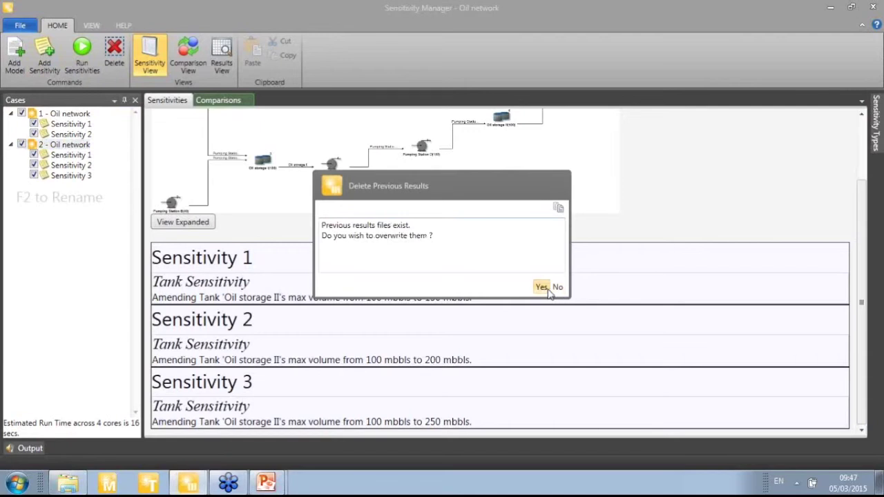
pyautogui.click(542, 288)
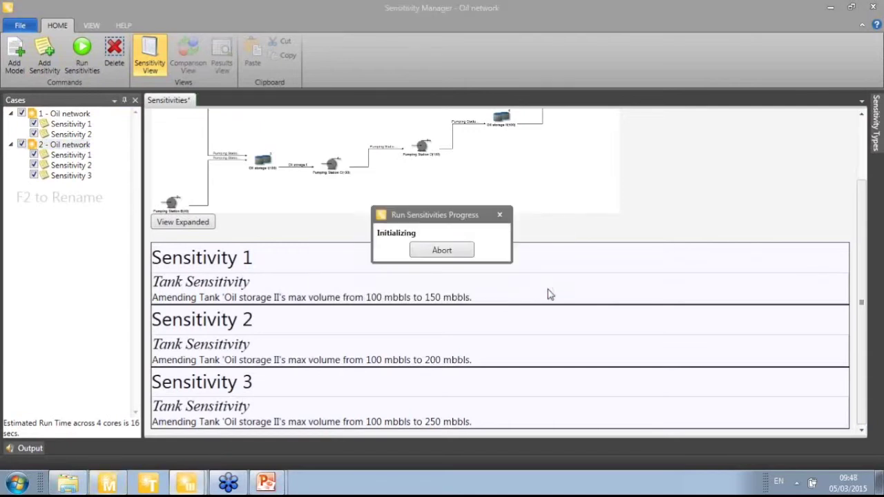
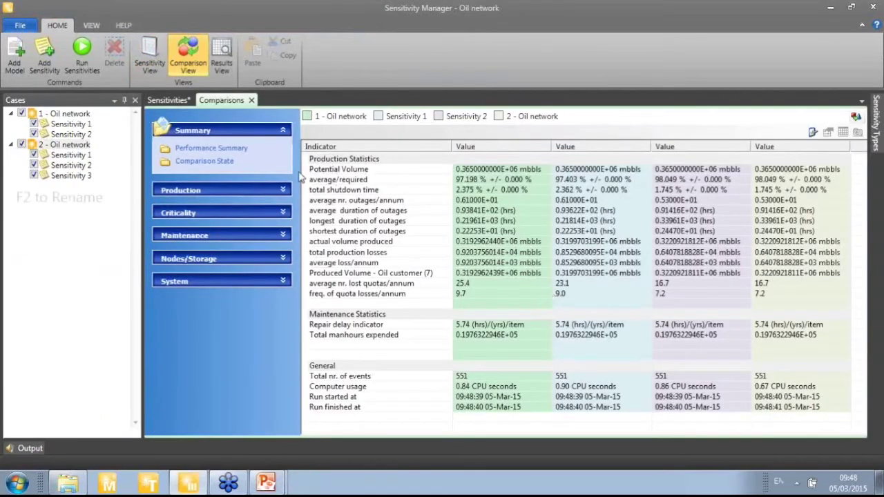
# - Exclude 1 - Oil network and its two sensitivities from the comparison and show the remaining cases as deltas from 2 - Oil network
pyautogui.click(30, 114)
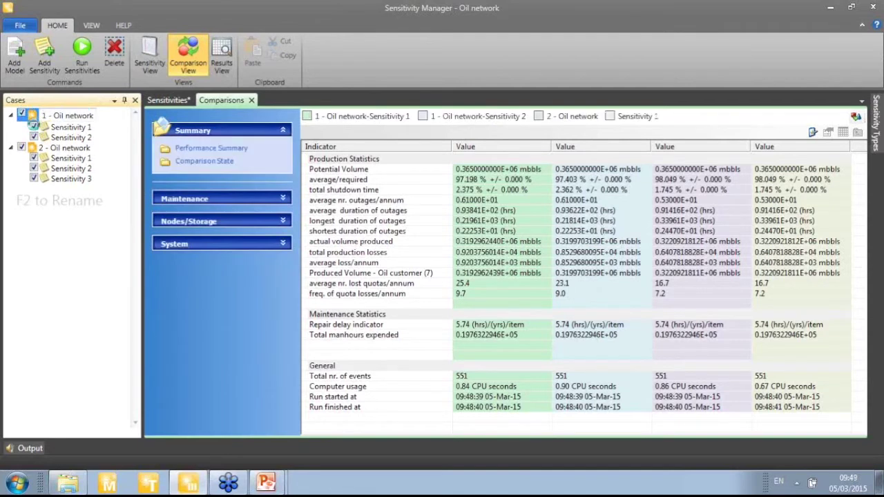
pyautogui.click(33, 128)
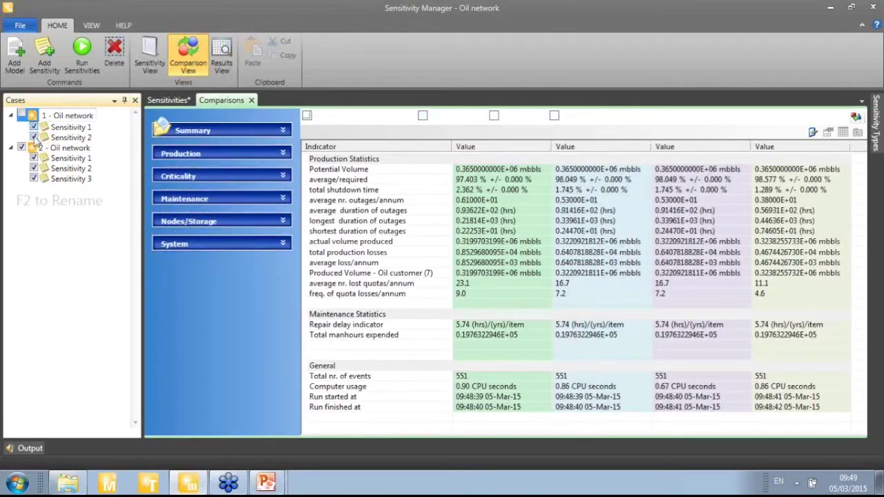
pyautogui.click(33, 138)
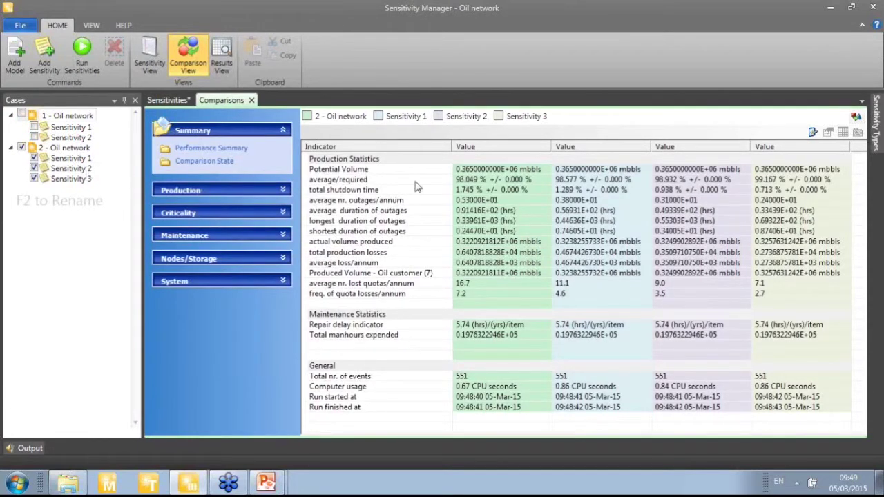
pyautogui.click(856, 118)
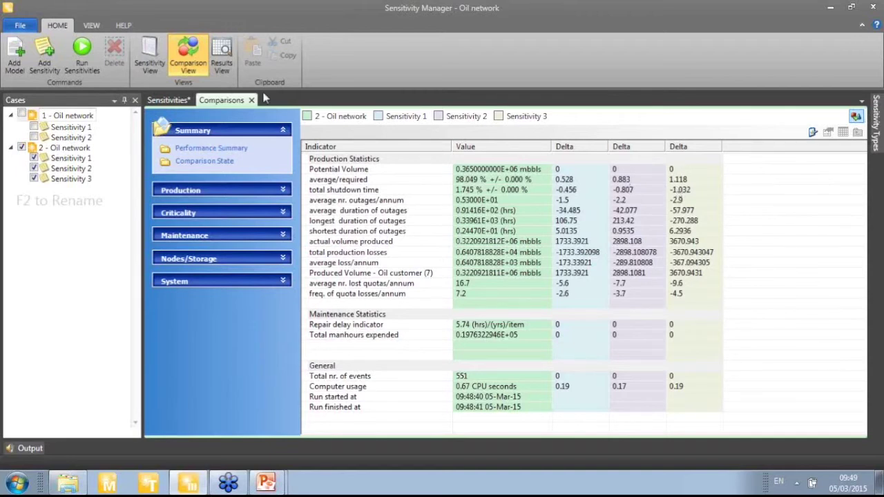
# - Exclude the 2 - Oil network base case and its Sensitivity 1 from the comparison, examining the average/required deltas between the remaining sensitivities
pyautogui.click(28, 149)
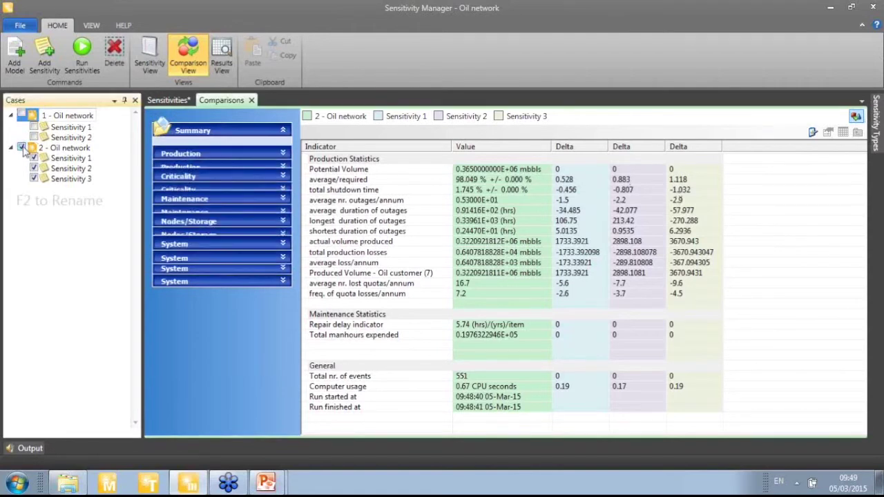
pyautogui.click(22, 148)
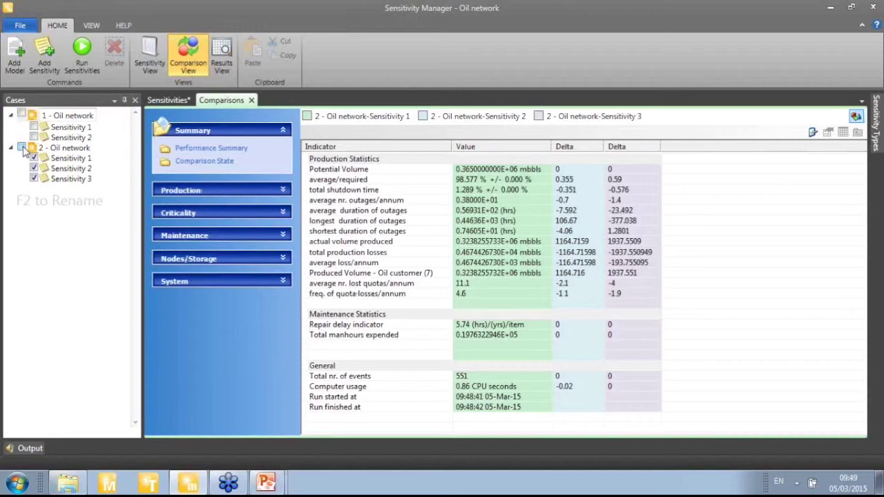
pyautogui.click(493, 181)
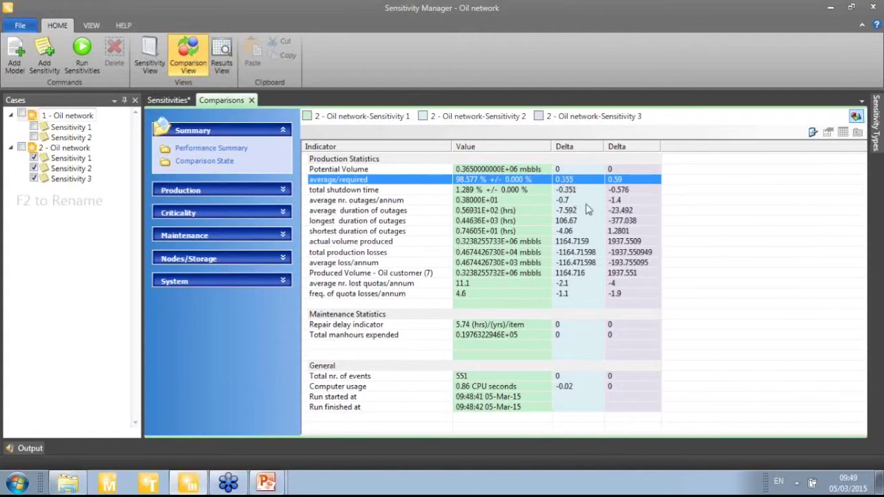
pyautogui.click(34, 158)
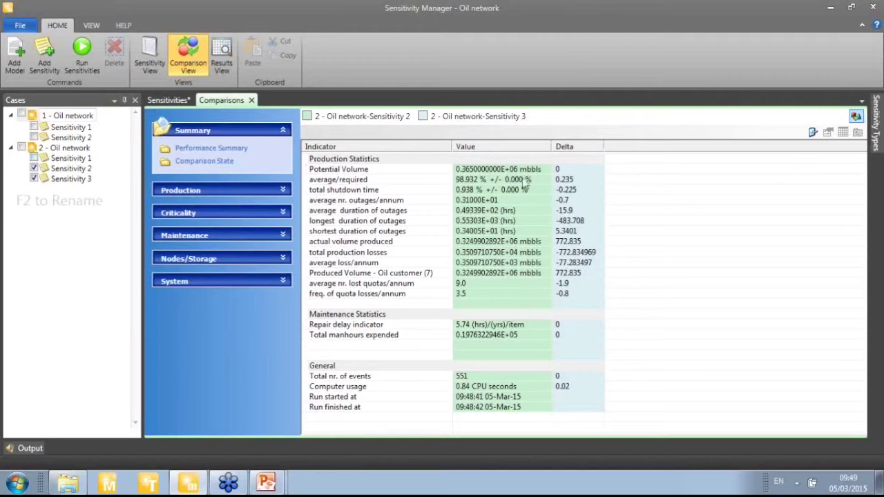
pyautogui.click(580, 183)
# - Return to the sensitivities and add 2 - Oil network.dmsp from the Maros folder as another base case
pyautogui.click(168, 100)
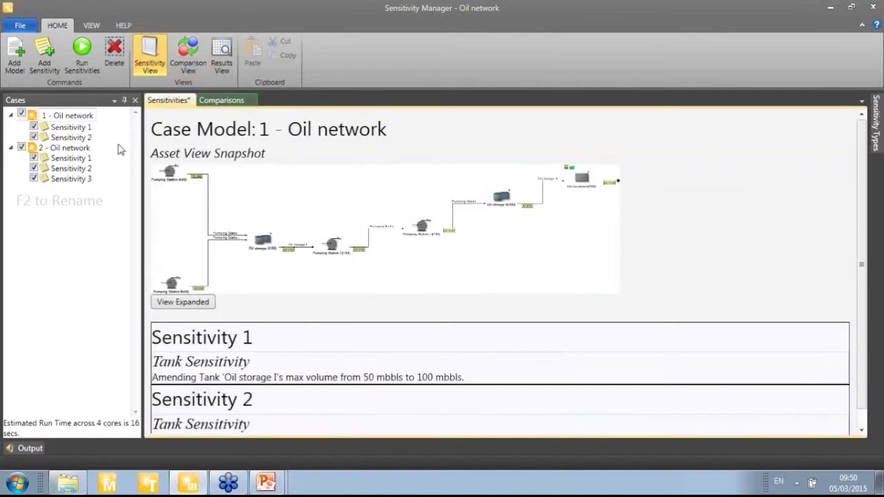
pyautogui.click(76, 149)
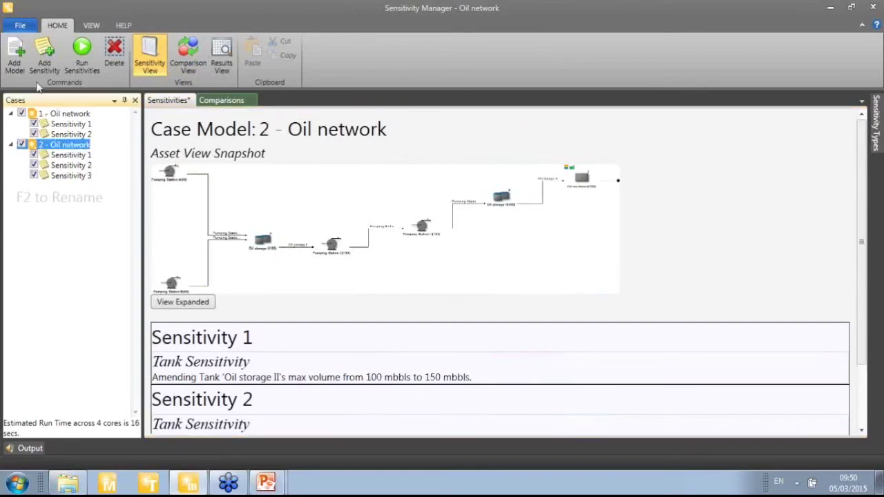
pyautogui.click(24, 73)
pyautogui.click(311, 157)
pyautogui.click(15, 54)
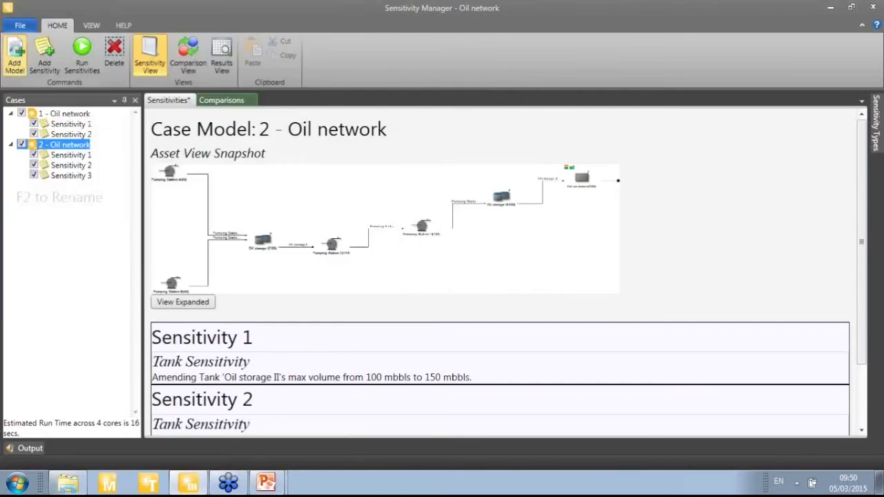
pyautogui.doubleClick(244, 95)
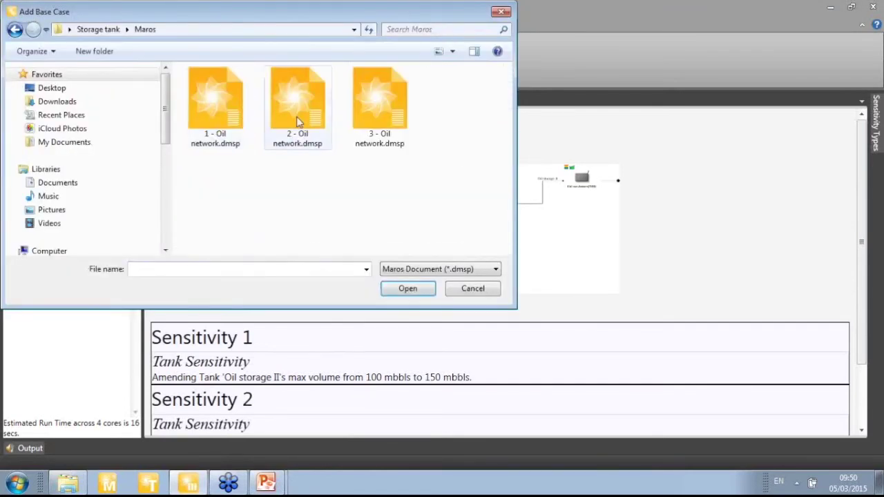
pyautogui.doubleClick(296, 118)
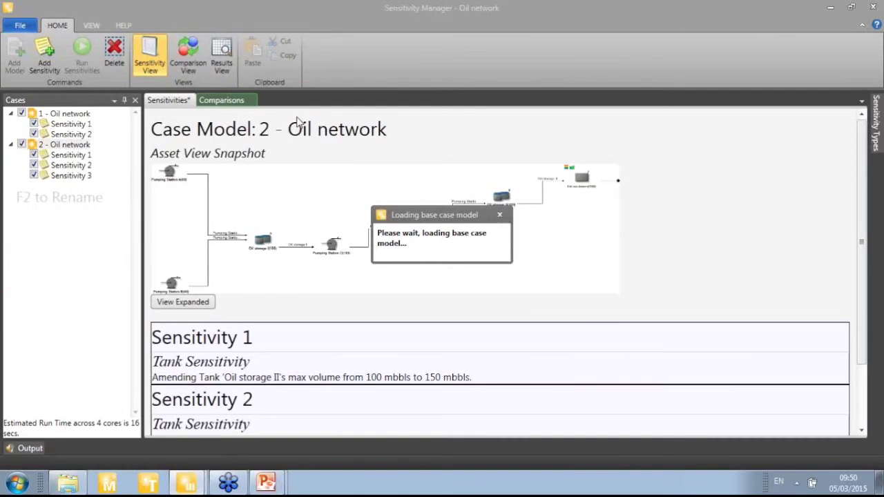
# - Keep the sensitivity types displayed and add two sensitivities to the newly added 2 - Oil network model
pyautogui.click(877, 124)
pyautogui.click(852, 101)
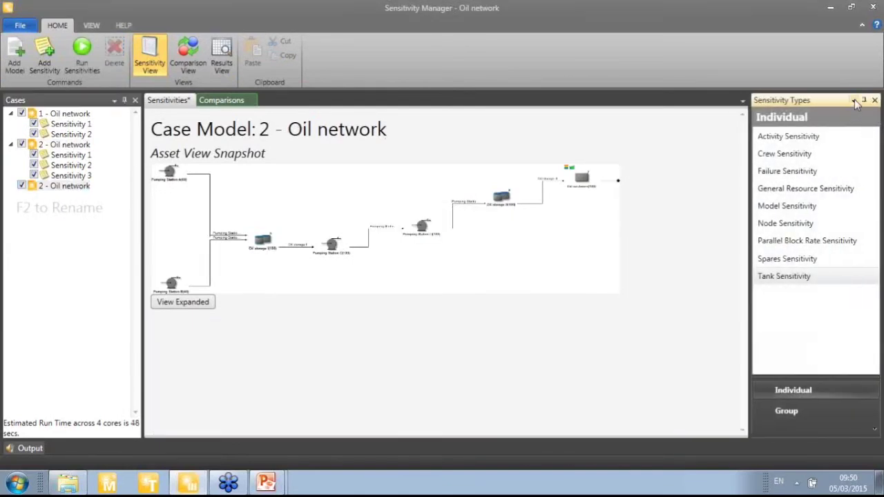
pyautogui.click(68, 187)
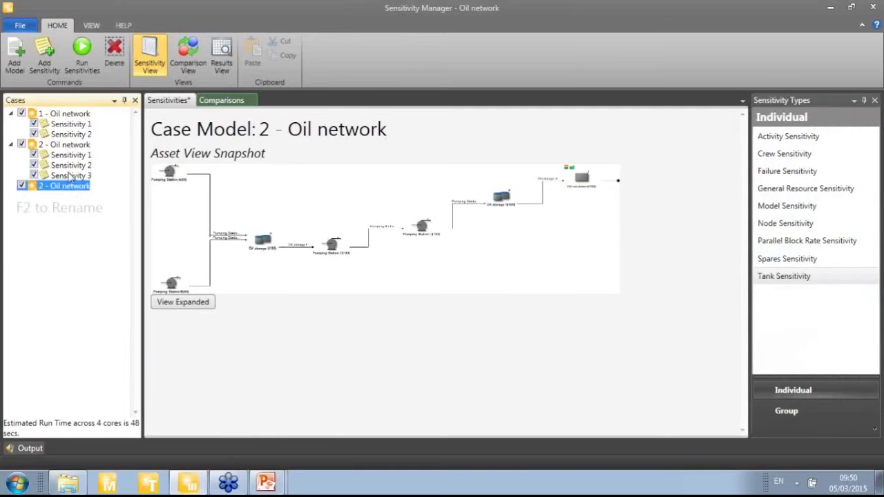
pyautogui.click(62, 51)
pyautogui.click(62, 52)
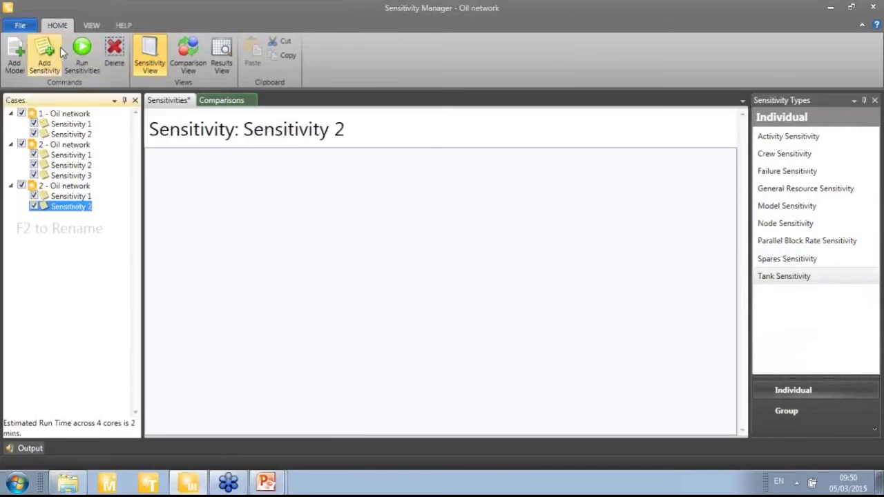
# - Rename the first sensitivity of the new base case as Parallel block 2x100
pyautogui.click(67, 196)
pyautogui.press('F2')
pyautogui.write('Parale')
pyautogui.press('BackSpace')
pyautogui.press('BackSpace')
pyautogui.write('llel bloc')
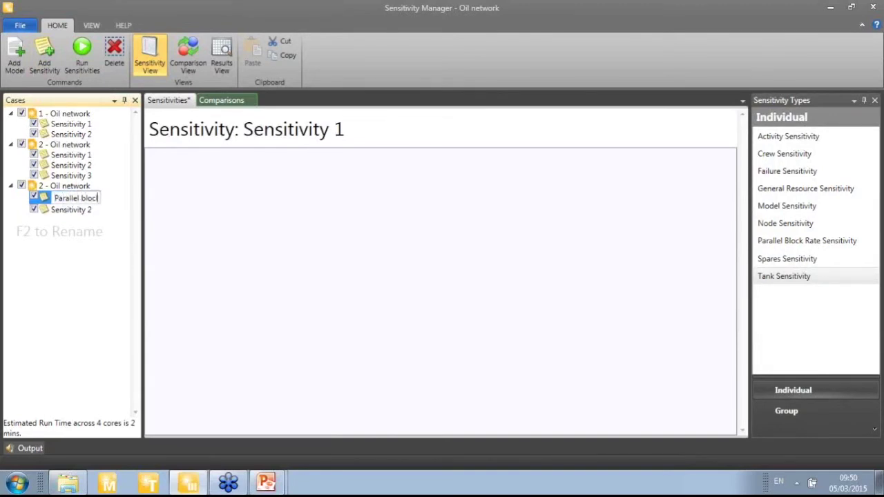
pyautogui.write('k 2x100')
pyautogui.press('Return')
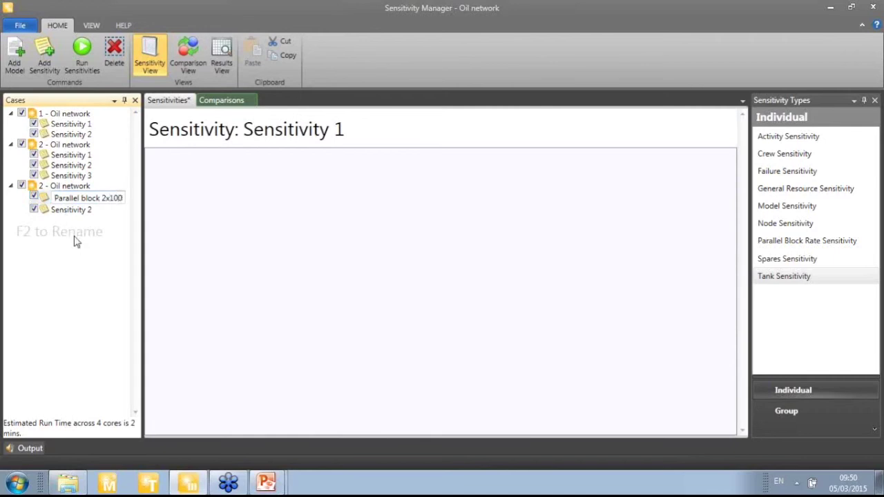
# - Rename the first sensitivity of the new base case as Block 2x100
pyautogui.click(69, 186)
pyautogui.click(73, 197)
pyautogui.press('F2')
pyautogui.write('Block 2x100')
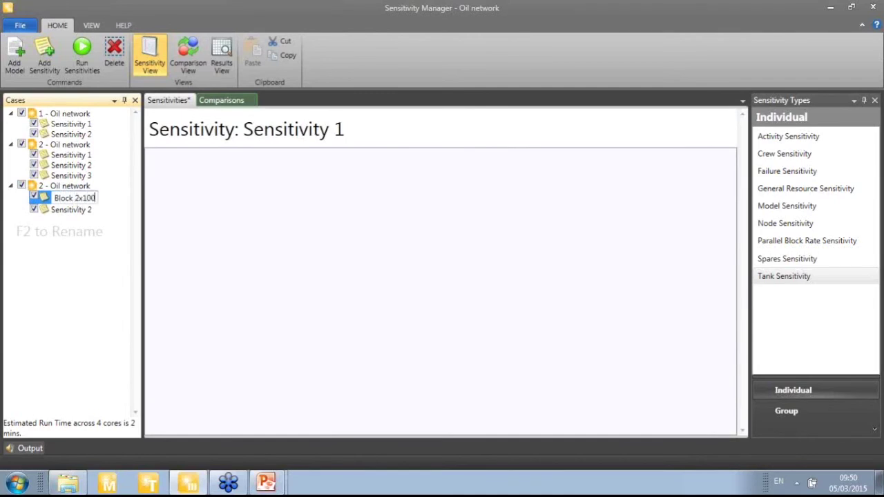
pyautogui.press('Return')
# - Delete Sensitivity 2 from the newly added 2 - Oil network case
pyautogui.click(72, 206)
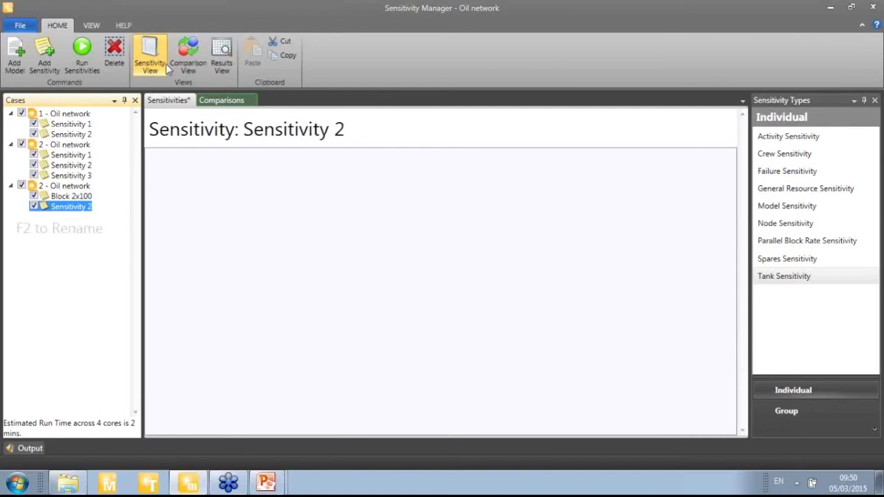
pyautogui.click(114, 55)
pyautogui.click(542, 286)
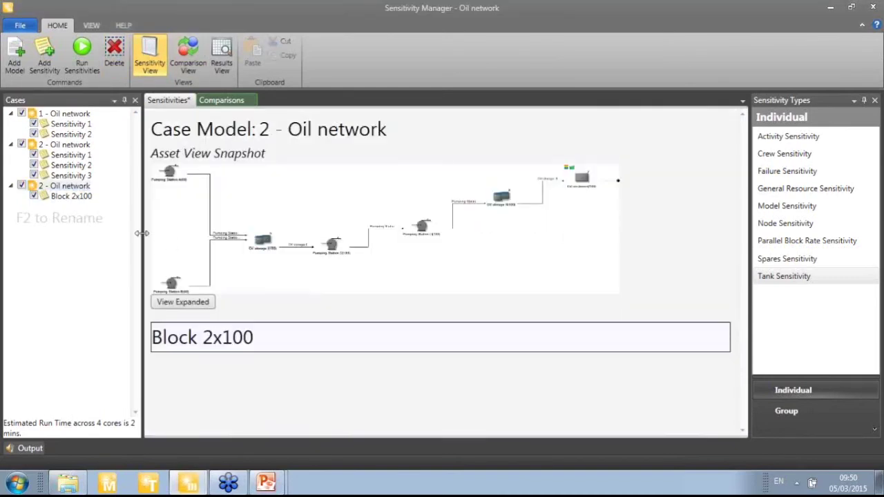
# - Add a Parallel Block Rate Sensitivity with one blank entry to Block 2x100
pyautogui.click(87, 198)
pyautogui.press('Up')
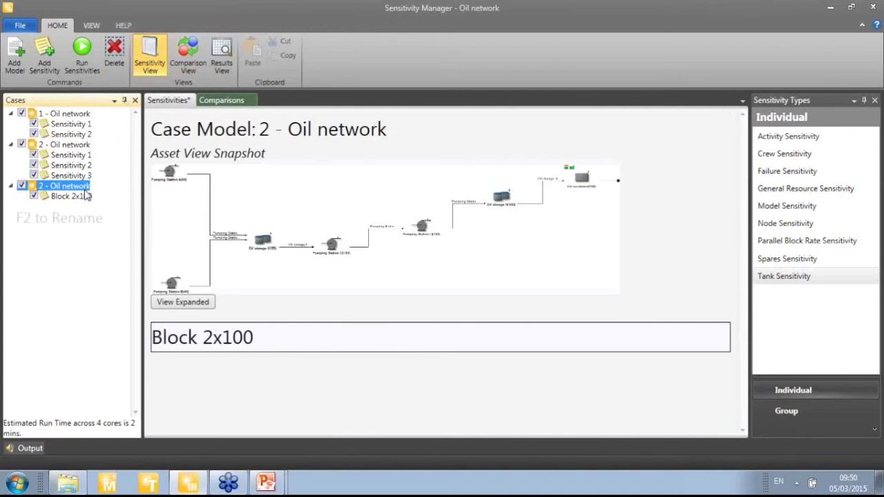
pyautogui.click(86, 196)
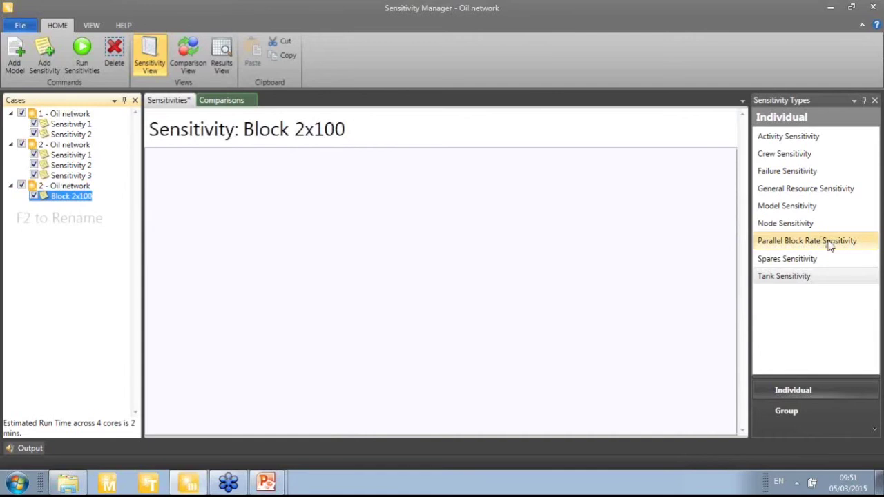
pyautogui.moveTo(831, 247); pyautogui.dragTo(633, 248)
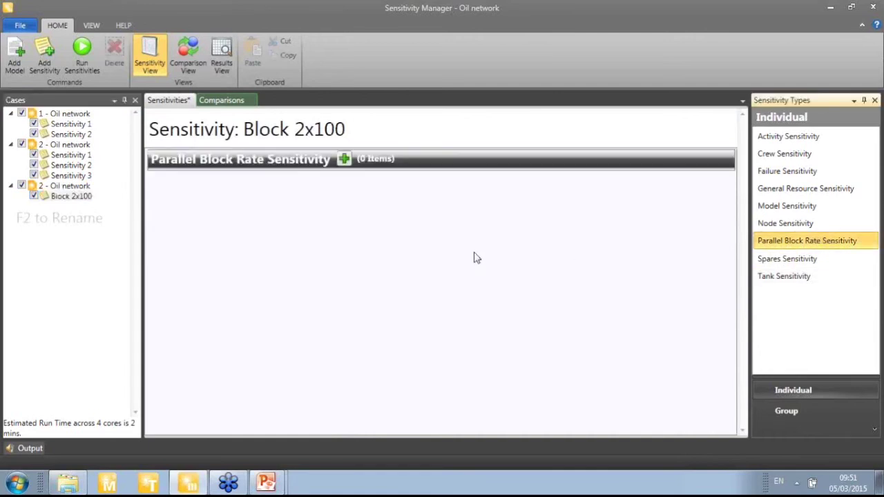
pyautogui.click(345, 161)
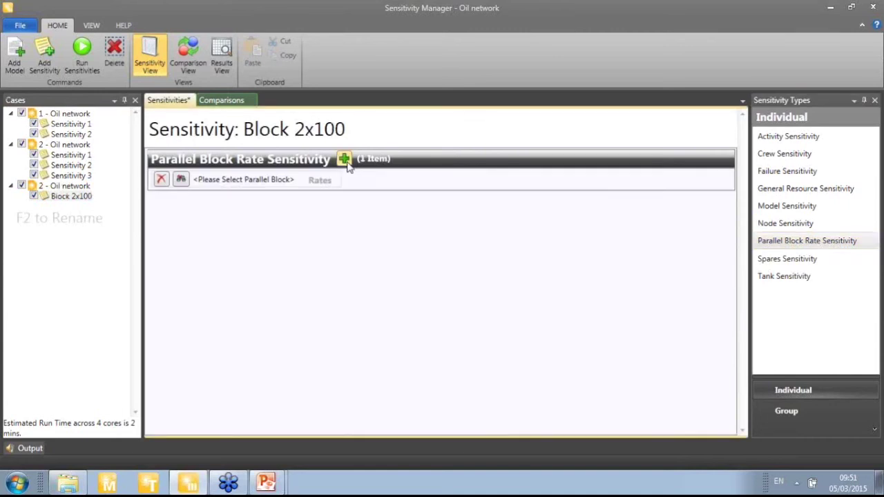
# - Assign the Mainline Pumps B parallel block of Pumping Station B to the blank rate sensitivity entry
pyautogui.click(180, 179)
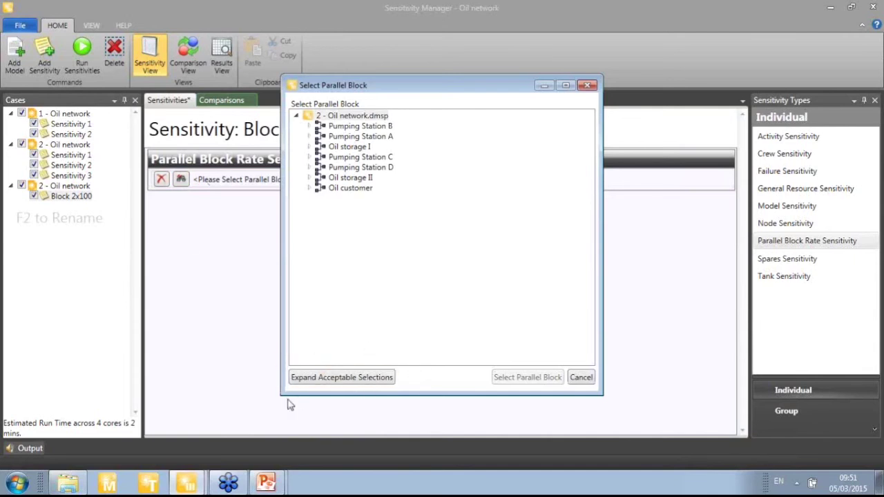
pyautogui.click(340, 384)
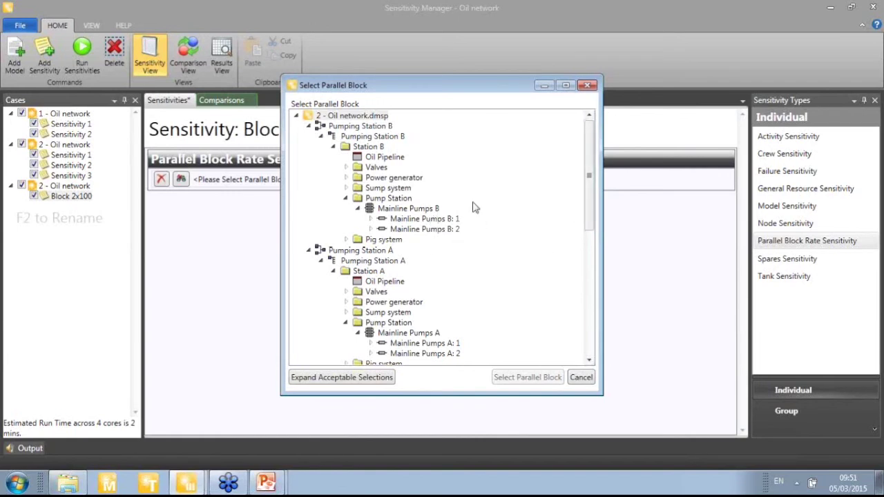
pyautogui.click(440, 210)
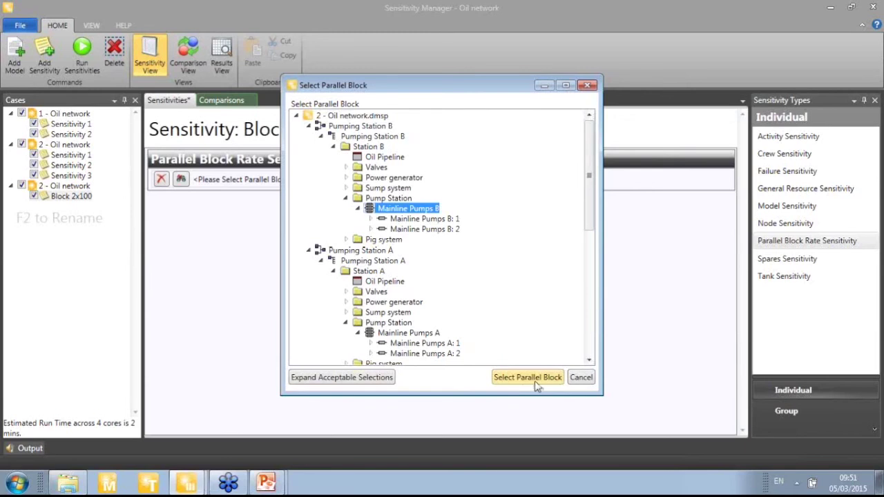
pyautogui.click(535, 384)
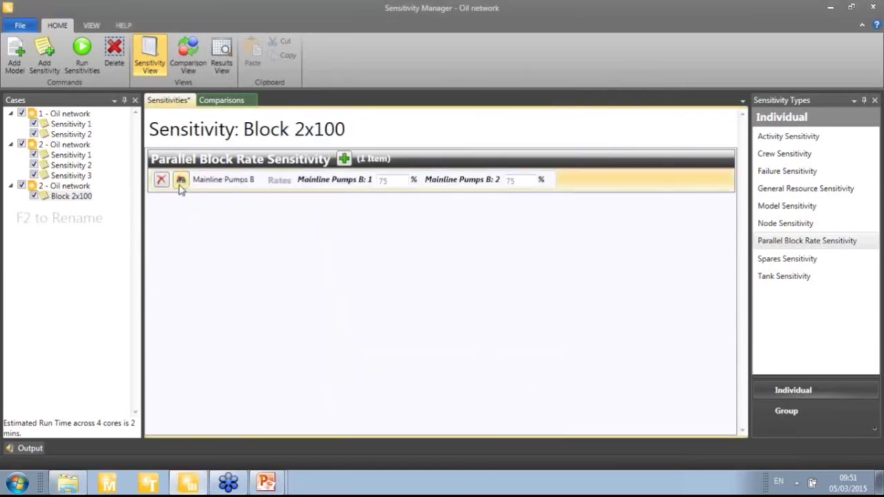
# - Add a second rate sensitivity entry and assign it the Mainline Pumps A parallel block of Pumping Station A
pyautogui.click(344, 158)
pyautogui.click(276, 202)
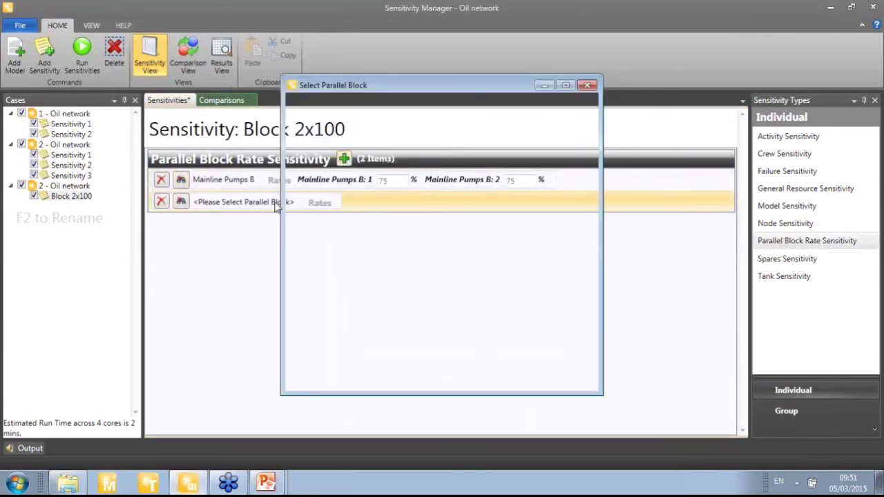
pyautogui.click(356, 374)
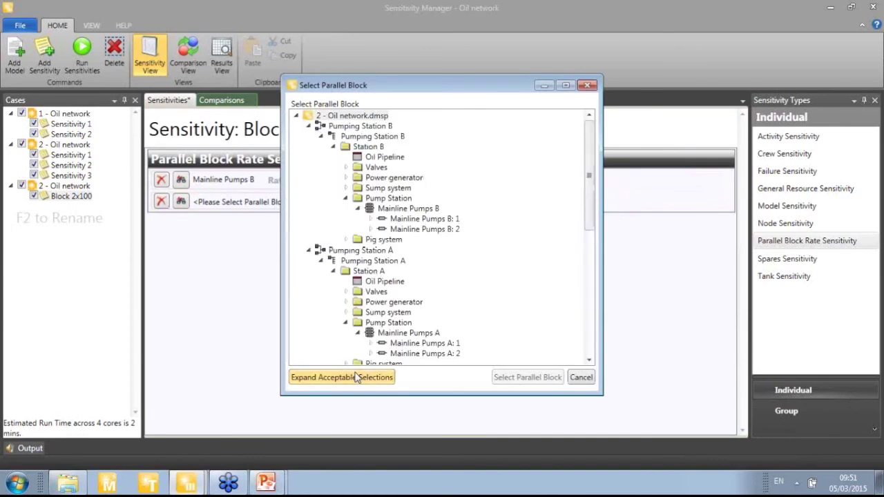
pyautogui.click(429, 337)
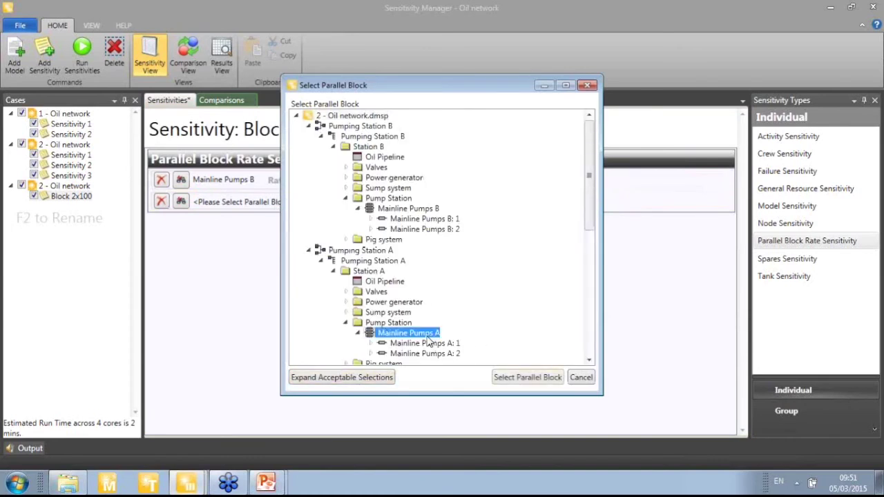
pyautogui.click(527, 377)
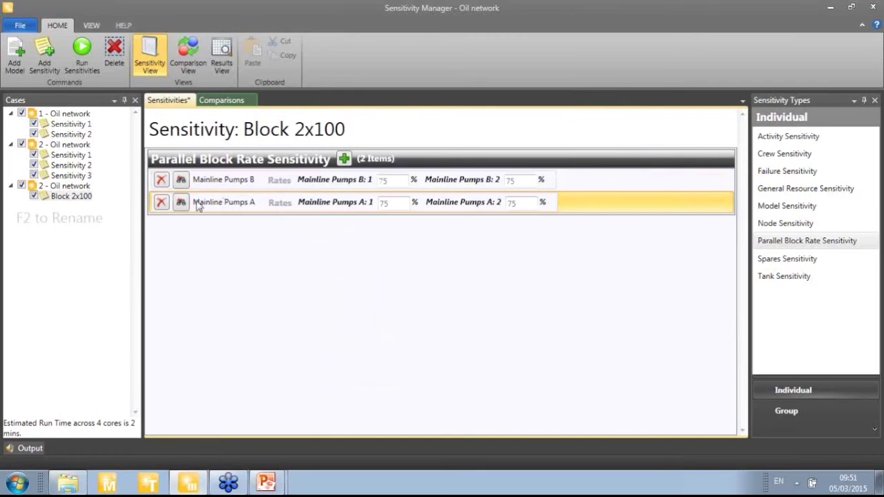
# - Add two more rate sensitivity entries and assign the first one the Mainline Pumps C parallel block of Pumping Station C
pyautogui.click(344, 159)
pyautogui.click(344, 159)
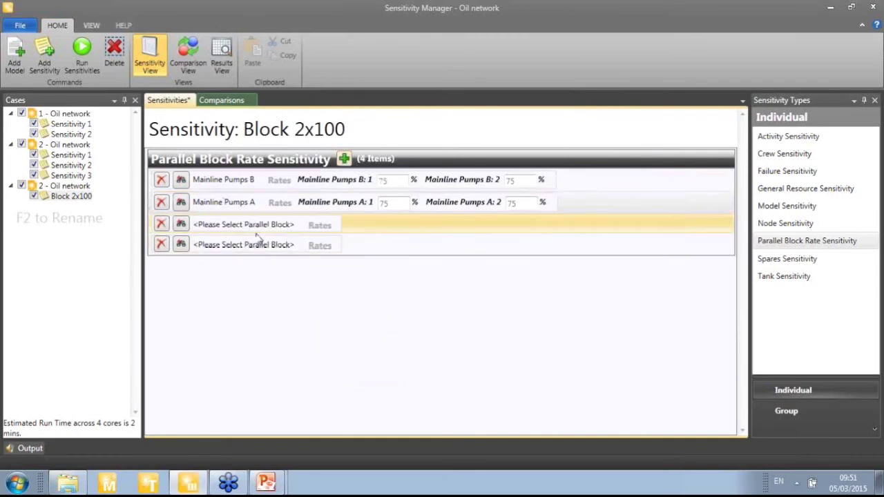
pyautogui.click(242, 225)
pyautogui.click(356, 167)
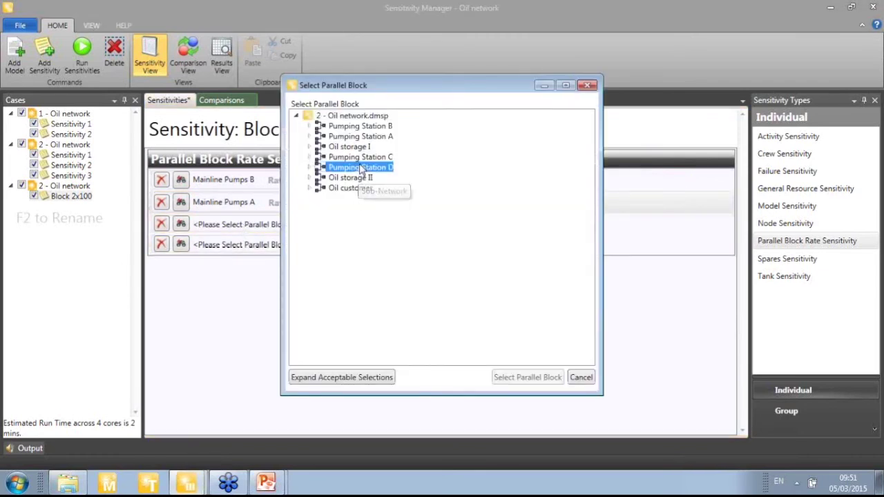
pyautogui.click(319, 159)
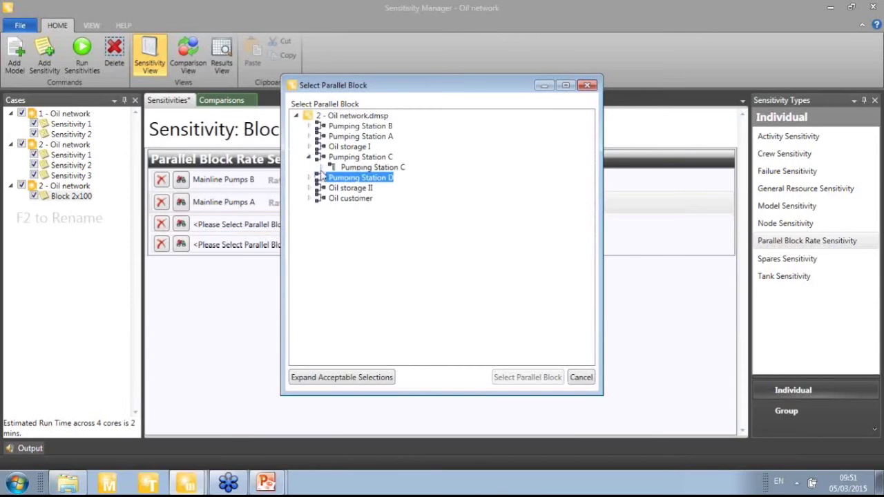
pyautogui.click(363, 376)
pyautogui.scroll(-10, 579, 306)
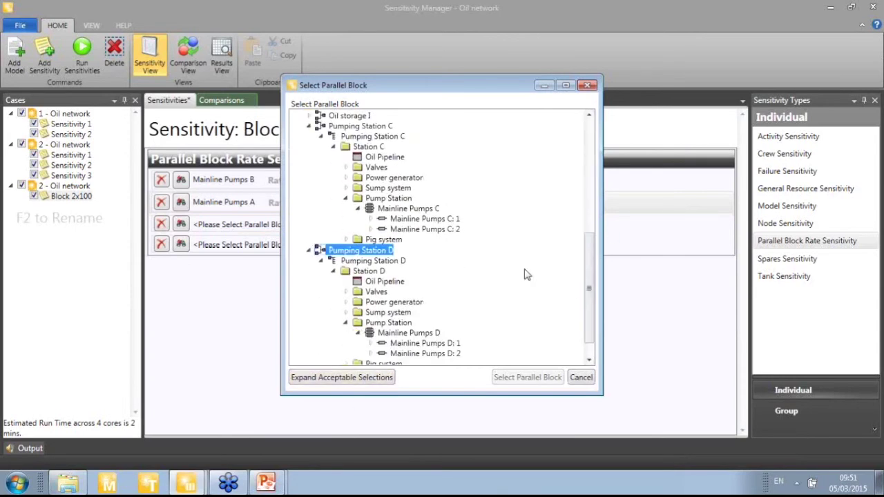
pyautogui.click(427, 209)
pyautogui.click(520, 377)
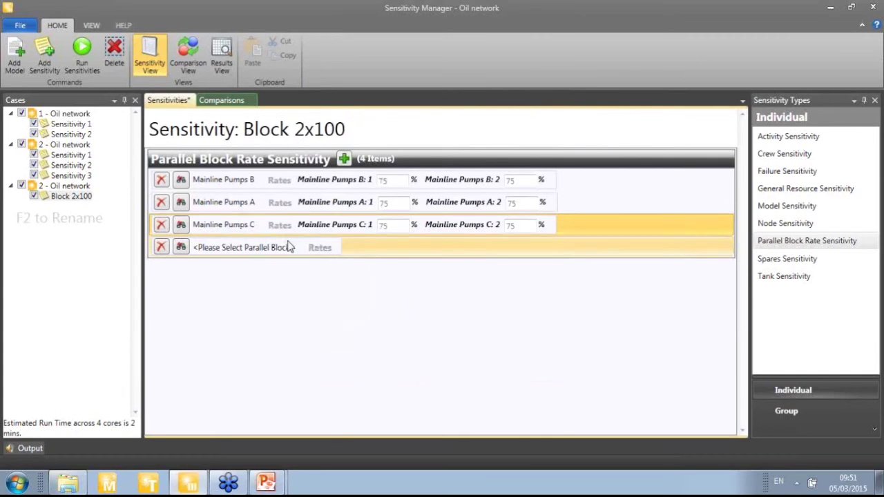
# - Assign the Mainline Pumps D parallel block of Pumping Station D to the remaining blank rate sensitivity entry
pyautogui.click(278, 250)
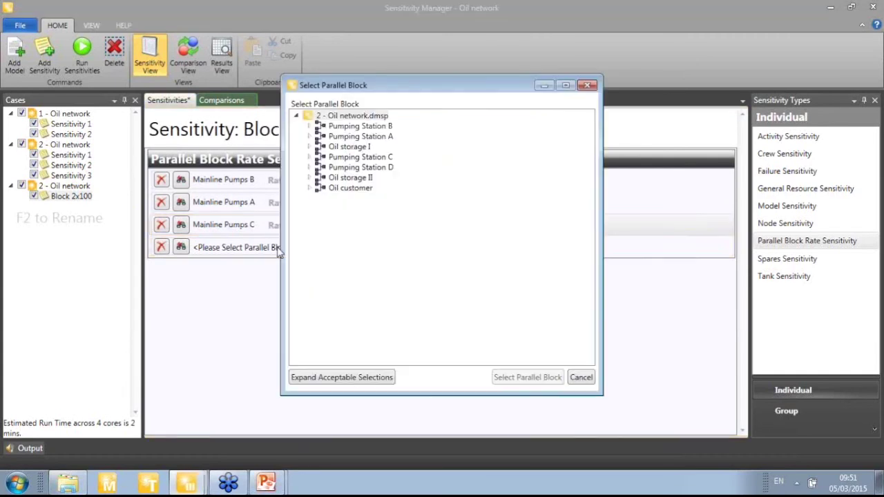
pyautogui.click(344, 377)
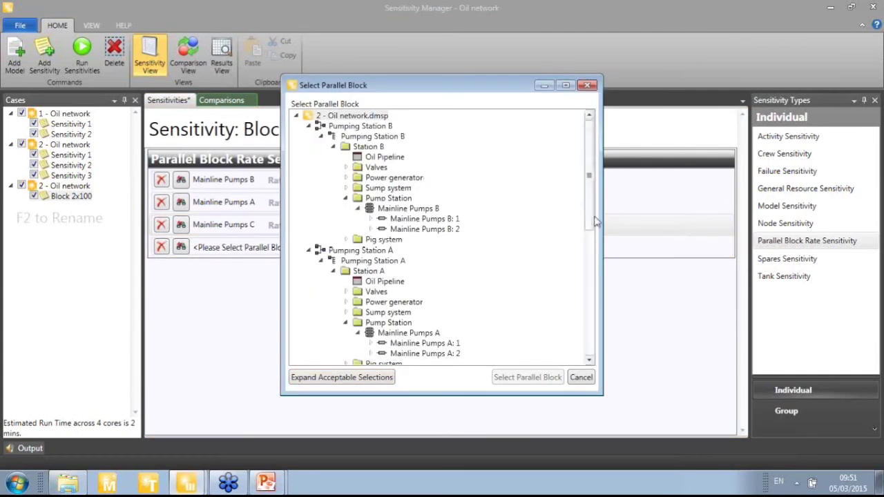
pyautogui.moveTo(589, 208); pyautogui.dragTo(583, 361)
pyautogui.click(388, 319)
pyautogui.click(395, 310)
pyautogui.click(514, 376)
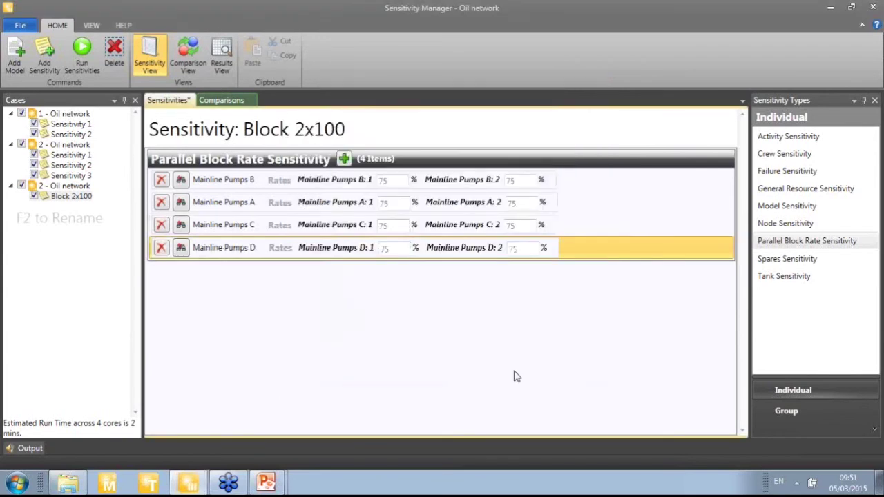
# - Set the rates of both units in Mainline Pumps B, A, C and D to 100 %
pyautogui.click(387, 179)
pyautogui.write('100')
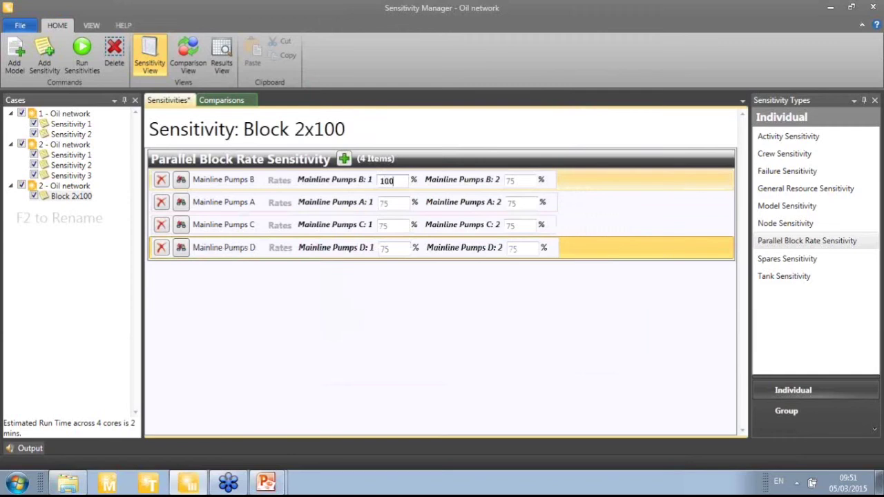
pyautogui.click(408, 206)
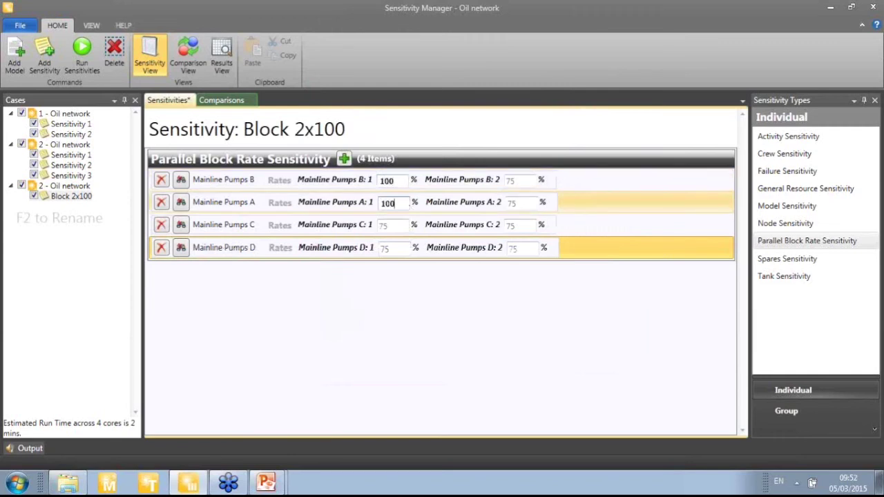
pyautogui.click(407, 219)
pyautogui.write('100')
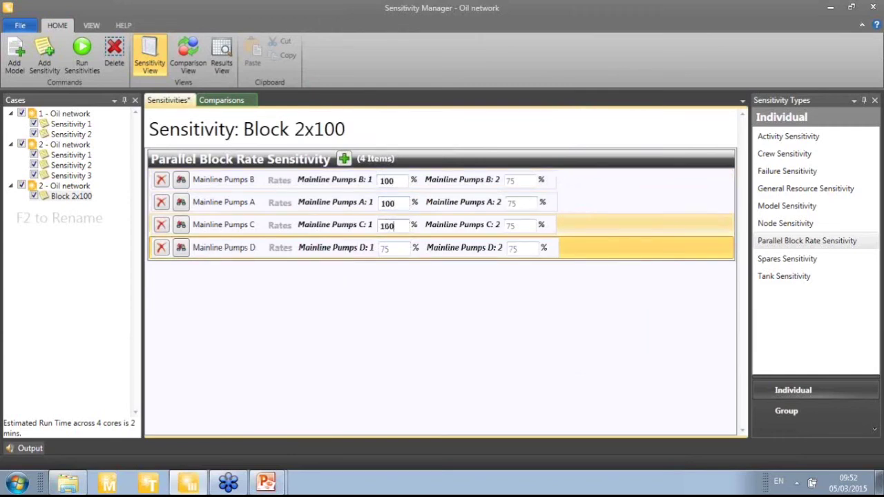
pyautogui.click(396, 244)
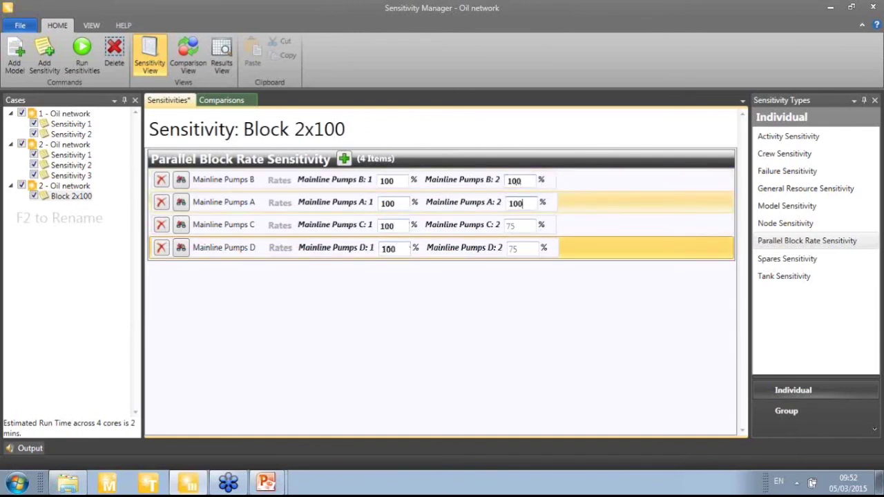
pyautogui.click(525, 222)
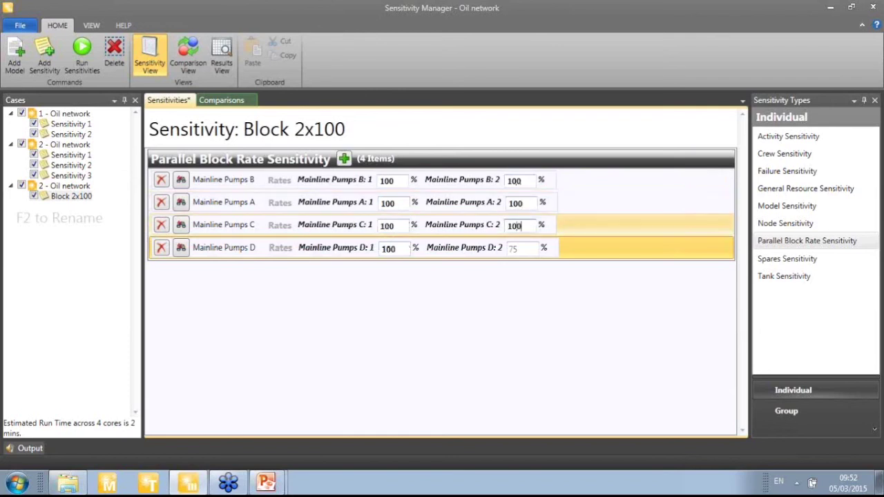
pyautogui.click(531, 251)
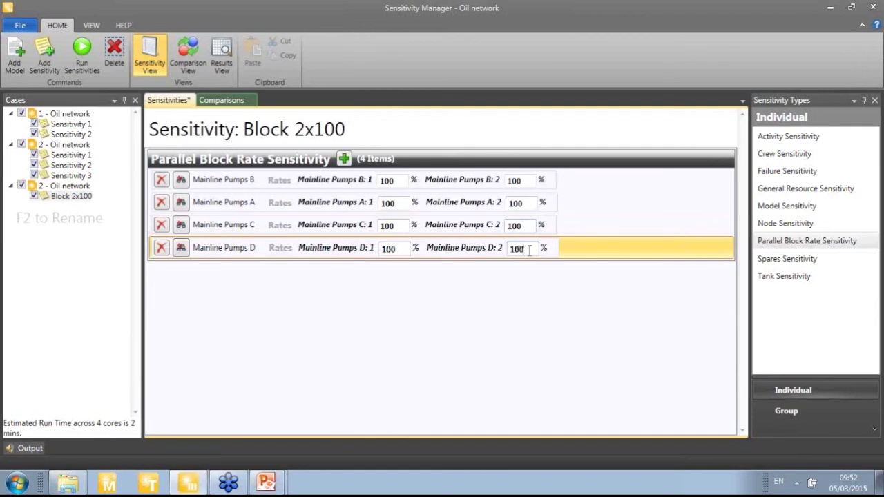
pyautogui.click(530, 141)
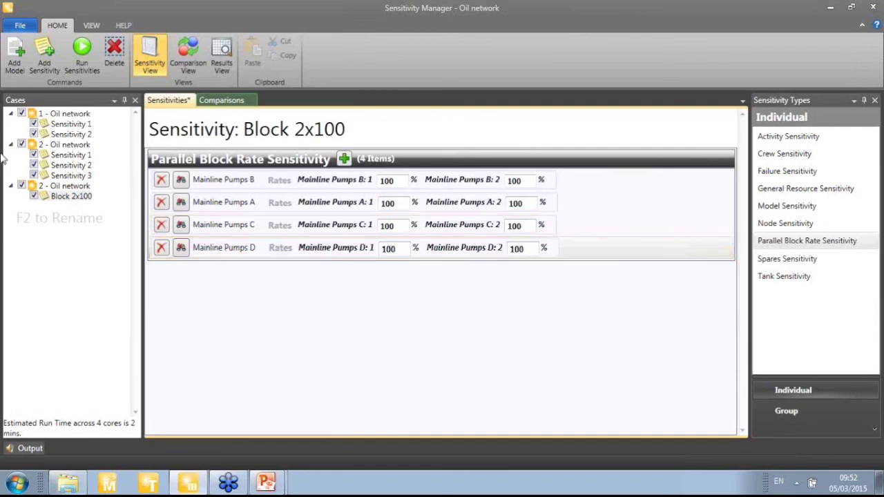
# - Exclude the 1 - Oil network case and the first 2 - Oil network case, including their sensitivities, from the run
pyautogui.click(23, 114)
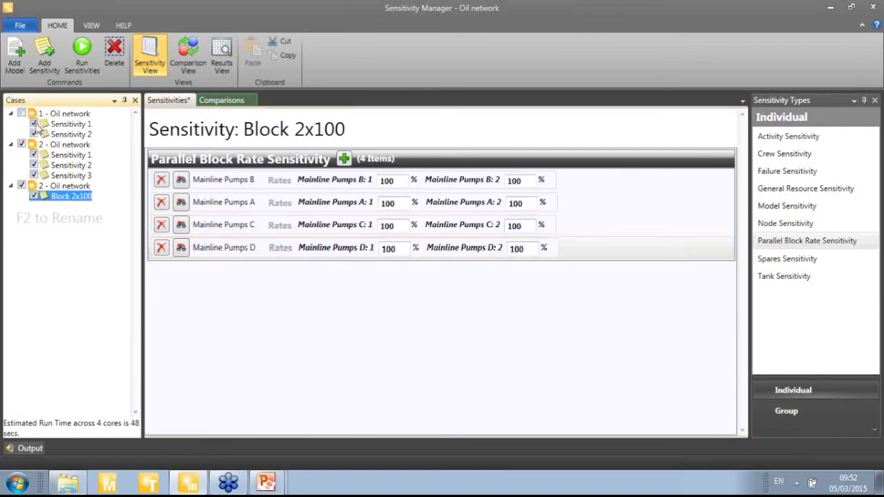
pyautogui.click(22, 144)
pyautogui.click(104, 209)
pyautogui.click(74, 178)
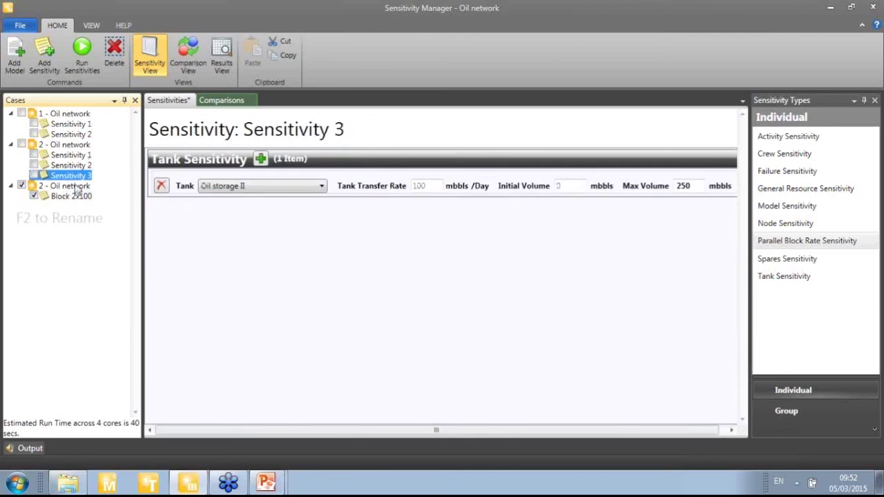
# - Review the summary of the 2 - Oil network case containing Block 2x100, then run the sensitivities and agree to save the project
pyautogui.click(76, 187)
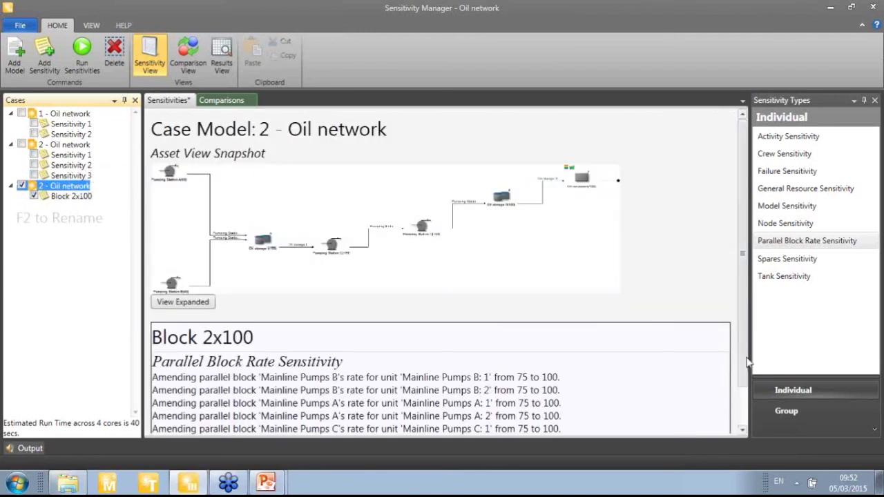
pyautogui.scroll(-2, 743, 337)
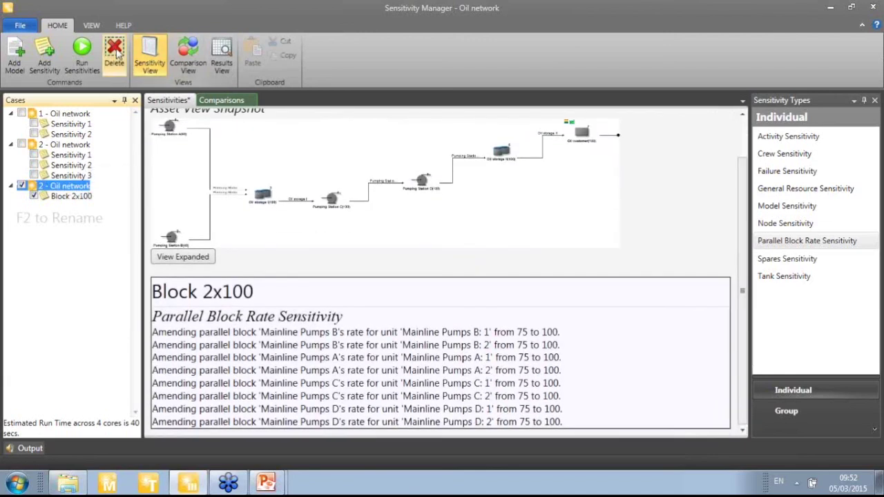
pyautogui.click(82, 59)
pyautogui.click(529, 287)
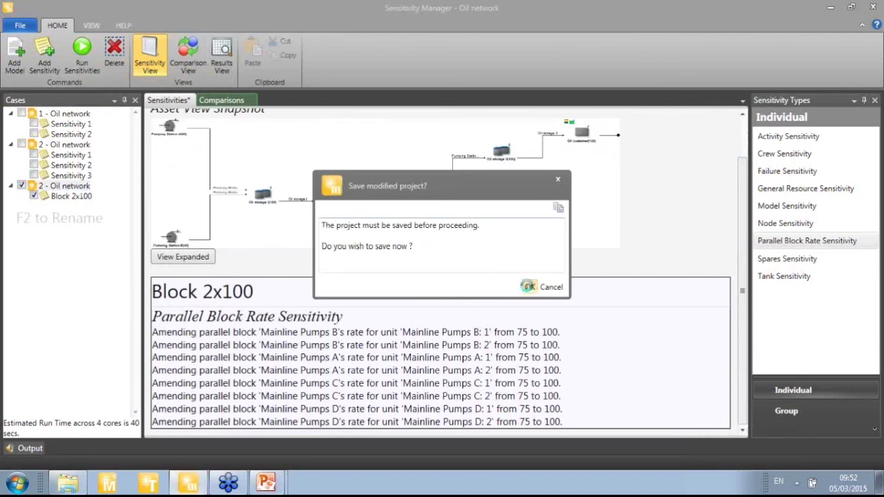